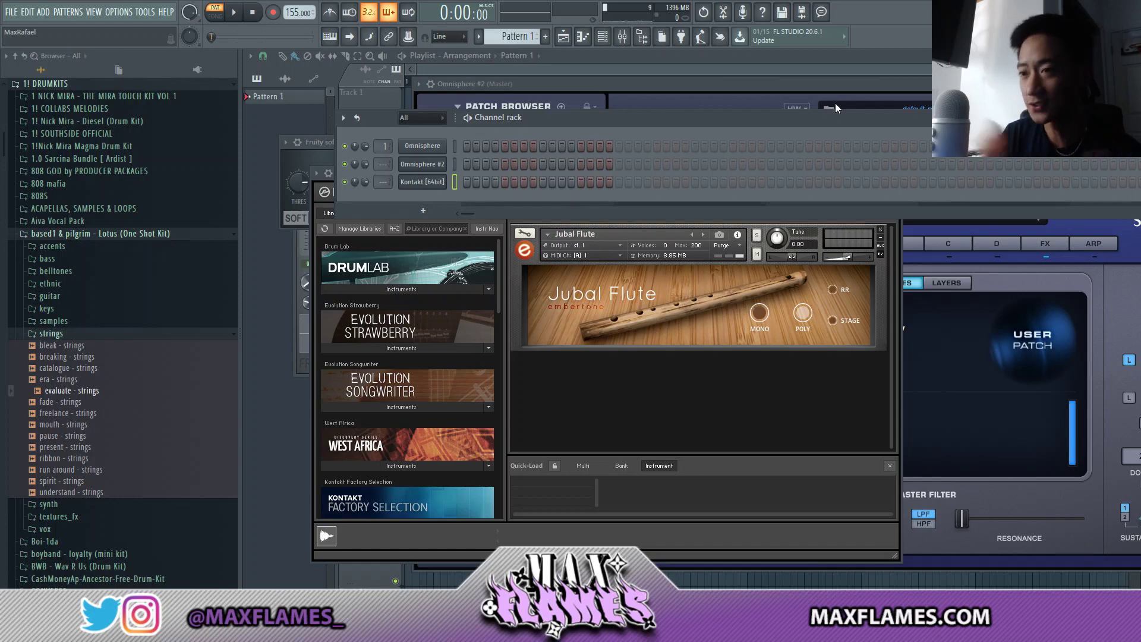
Open the piano roll for the Omnisphere #2 channel
click(836, 102)
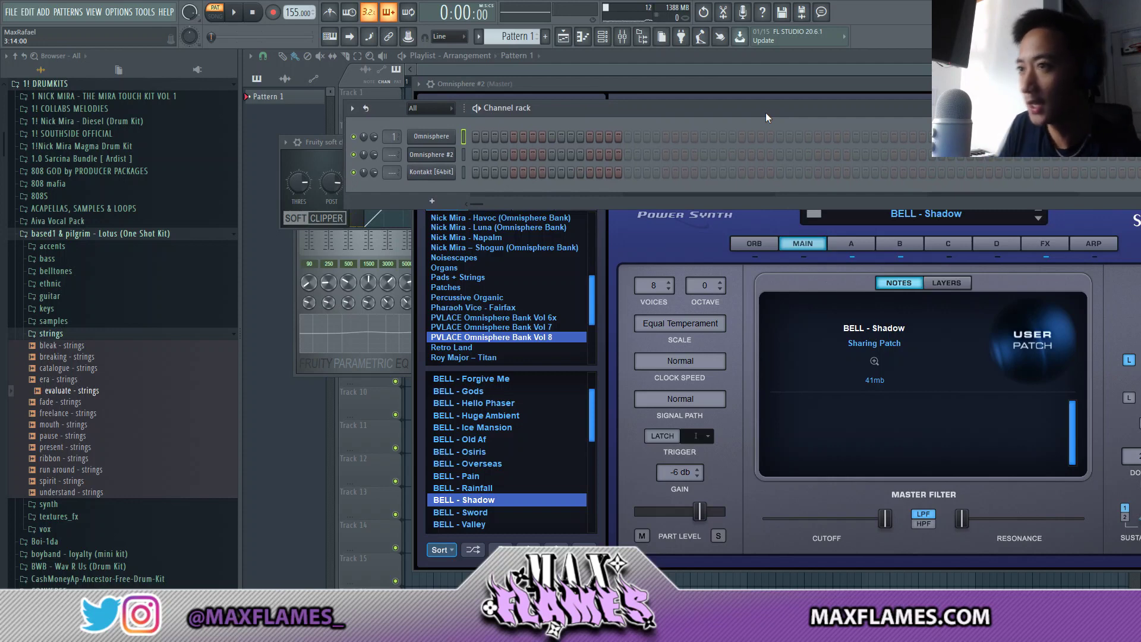
click(430, 138)
right_click(429, 156)
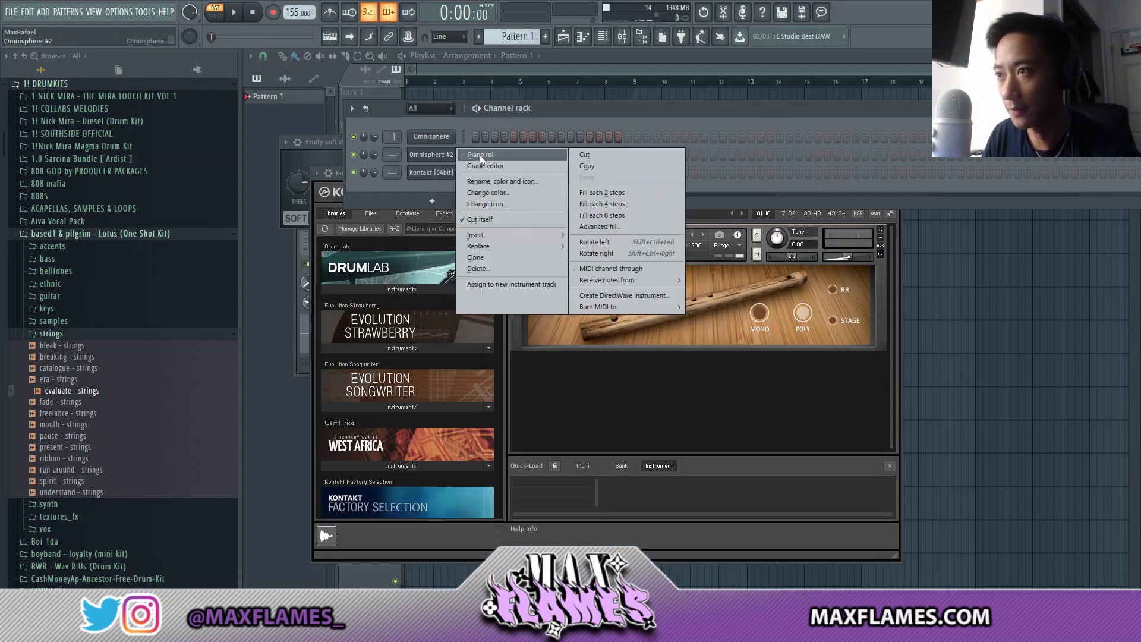
click(481, 155)
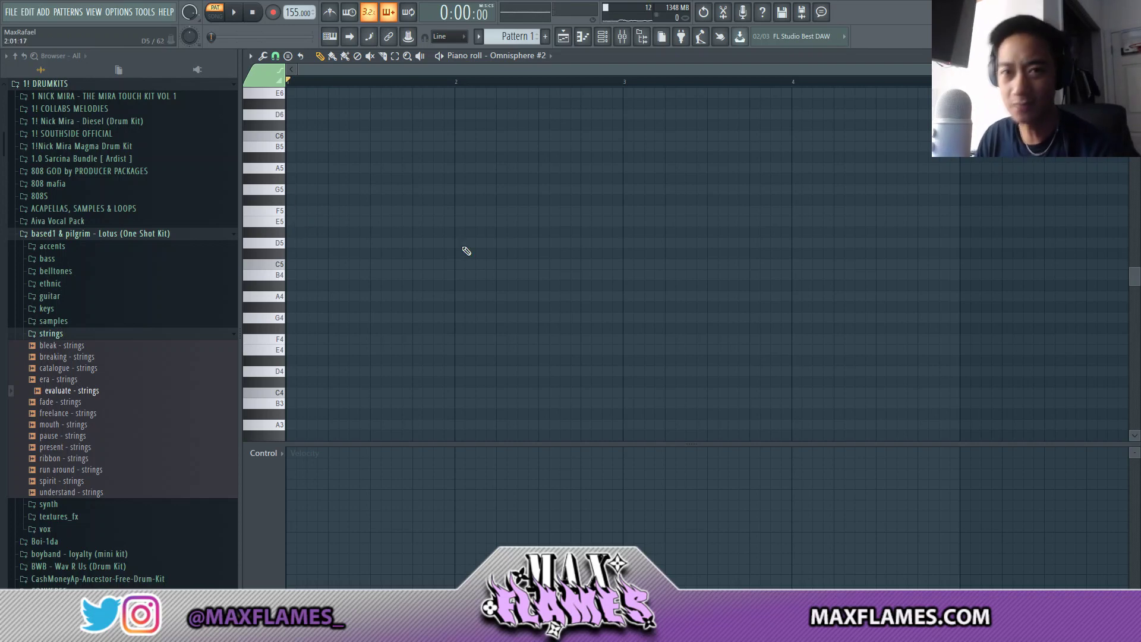
Start the first chord at bar 1 with C5 and F5 notes, each half a bar long
scroll(438, 176, down, 3)
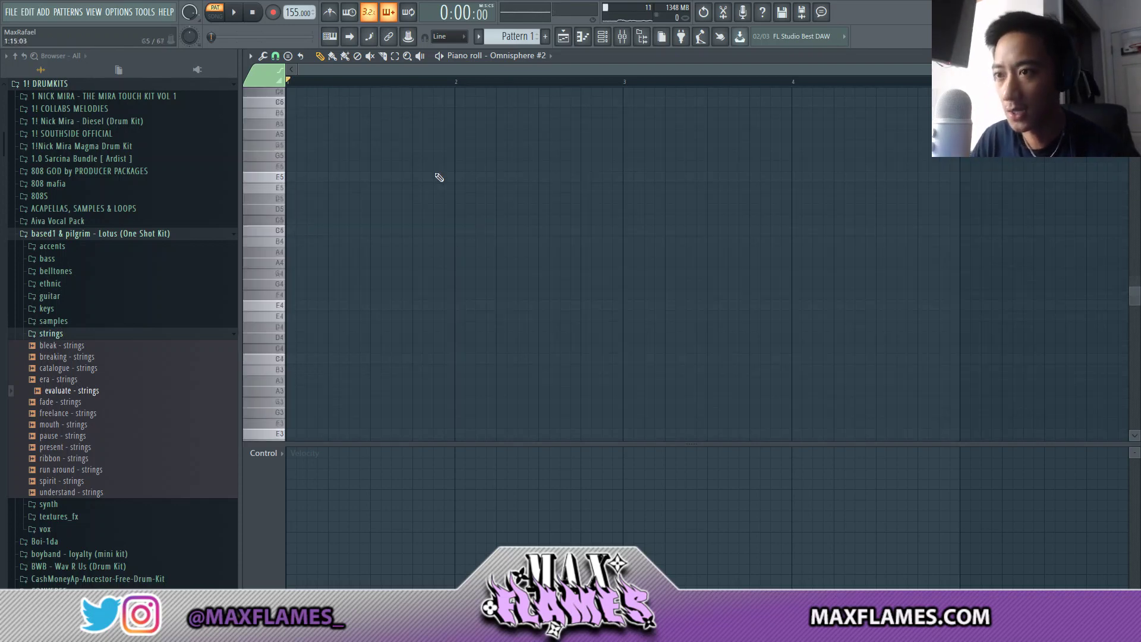
scroll(347, 265, up, 2)
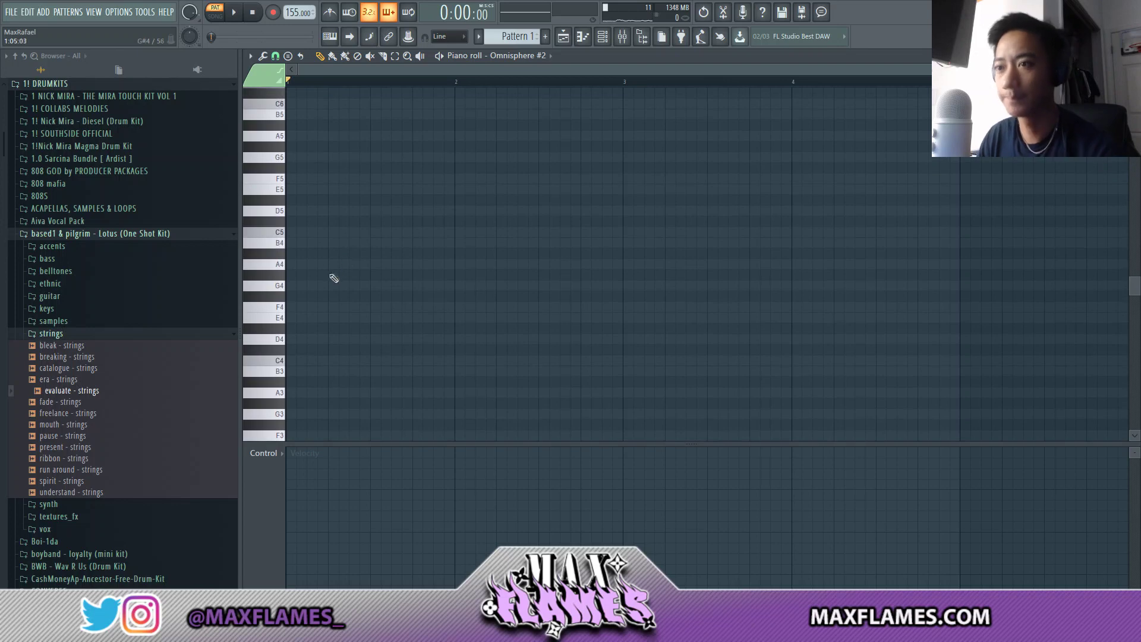
click(299, 233)
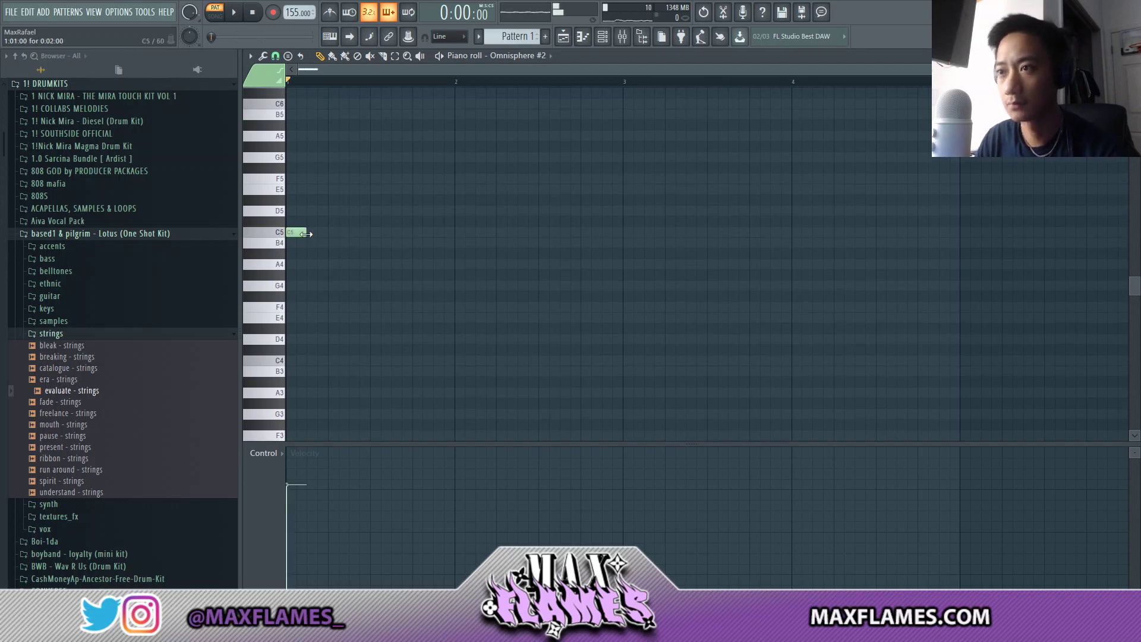
drag(305, 233, 383, 233)
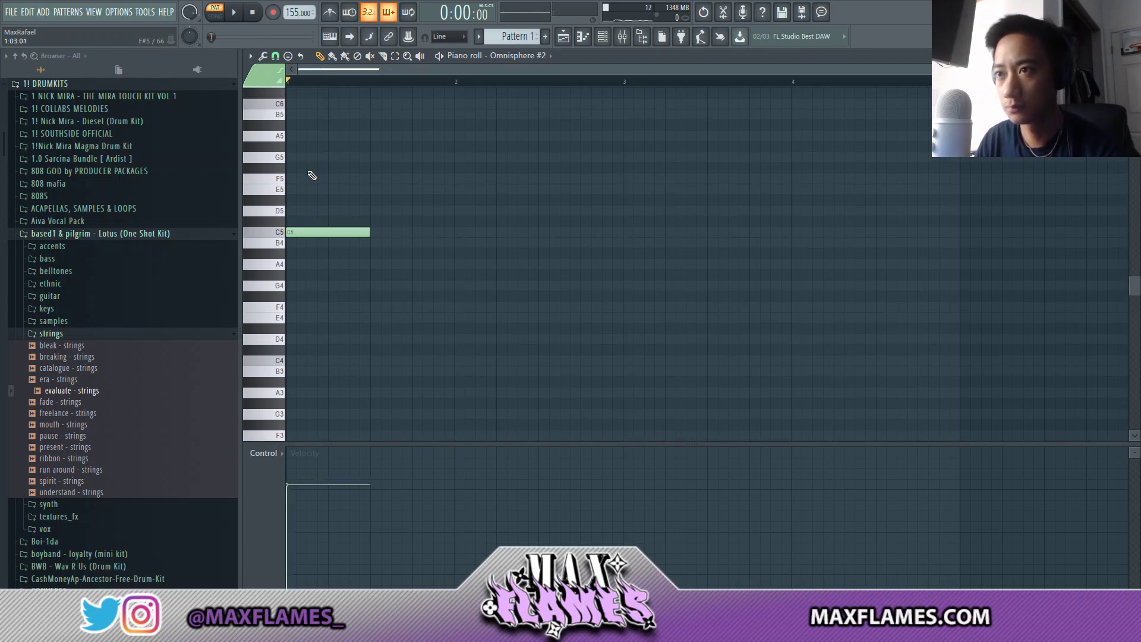
click(308, 179)
Add a half-bar G#5 note to the first chord, lower it an octave to G#4, and play the chord
scroll(329, 199, up, 3)
scroll(301, 209, down, 1)
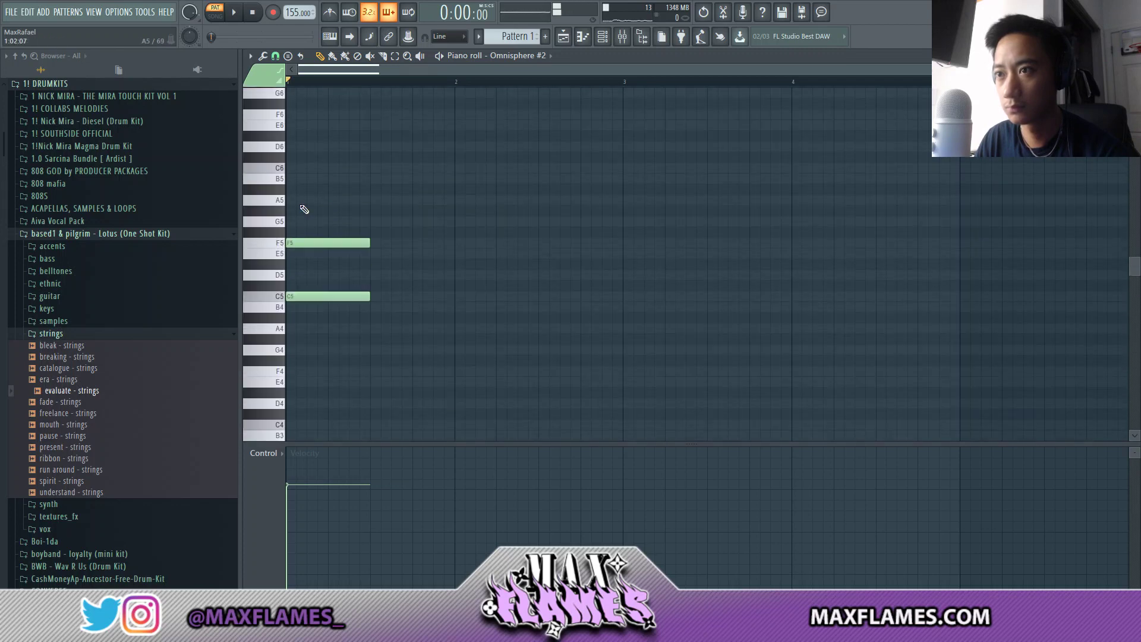
drag(303, 210, 278, 210)
key(space)
key(space)
drag(365, 222, 321, 193)
key(ctrl+Down)
key(space)
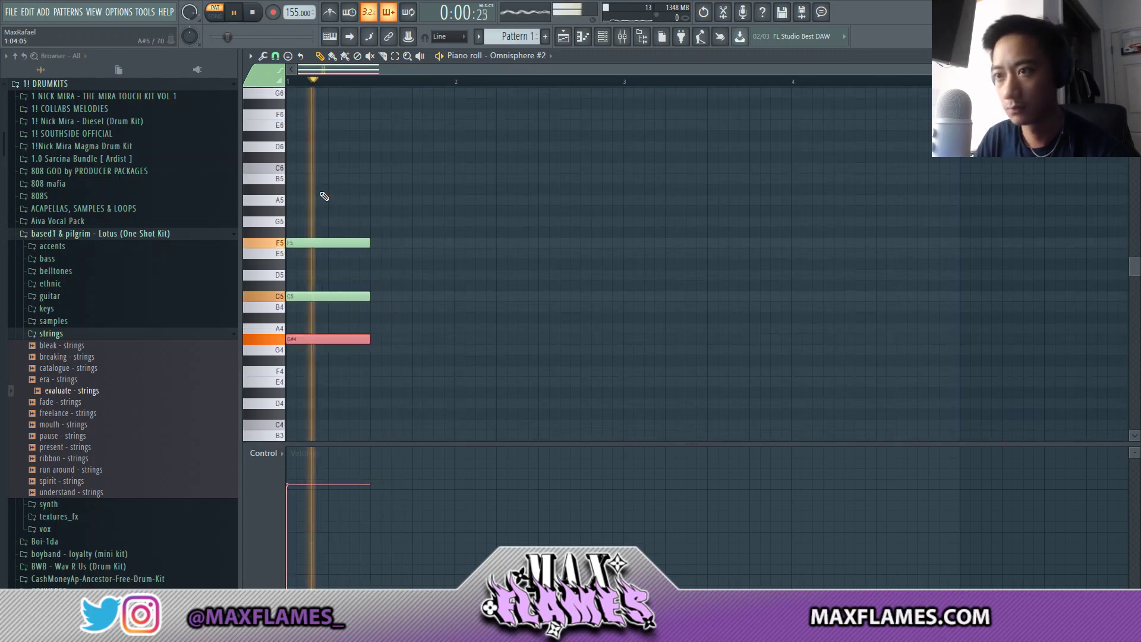
key(space)
Raise the G#4 note two octaves to G#6, add C6 to the first chord, and audition it
key(ctrl+Up)
key(ctrl+Up)
key(space)
key(space)
scroll(361, 367, up, 2)
ctrl+click(378, 356)
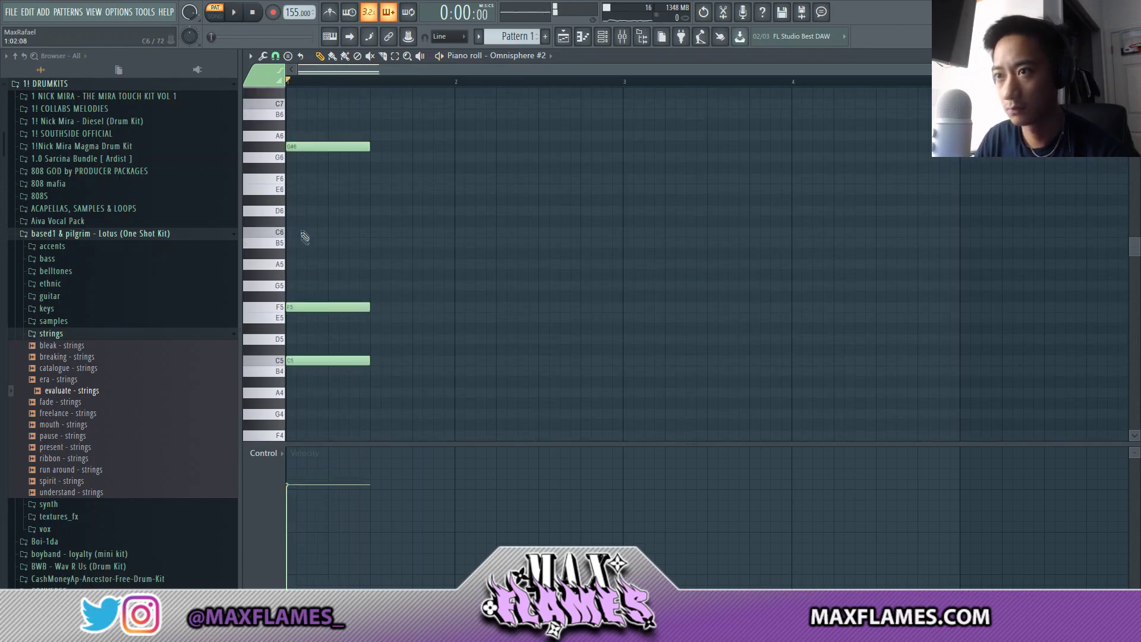
click(303, 233)
key(space)
key(space)
Add a second chord of D#5, G#5 and G6 at step 7 of bar 1, and play it back
click(350, 275)
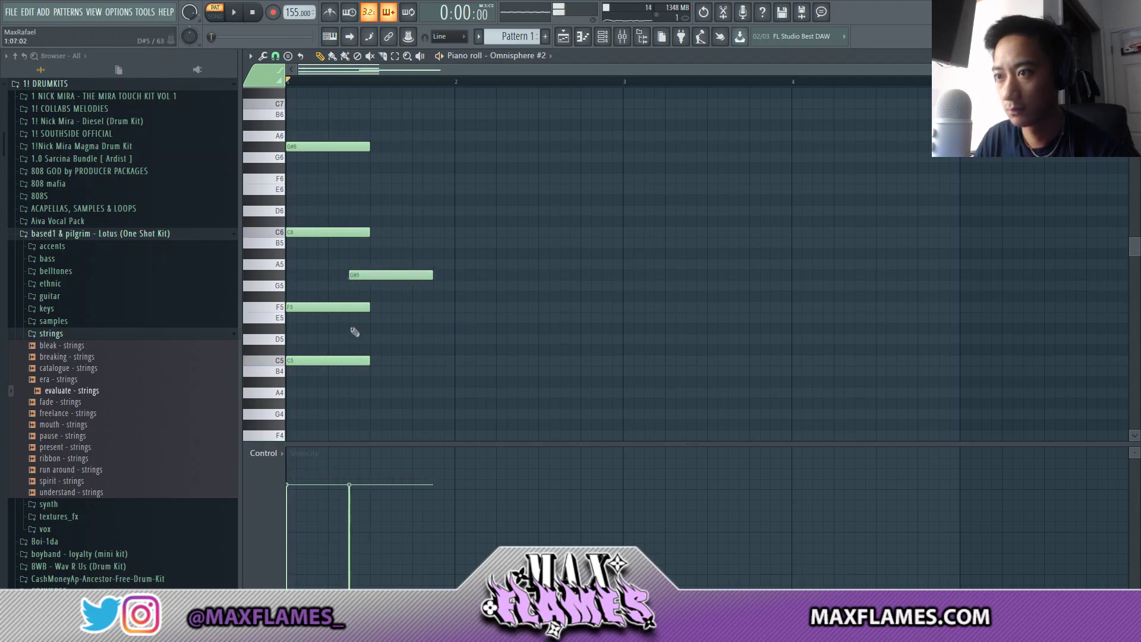
click(354, 329)
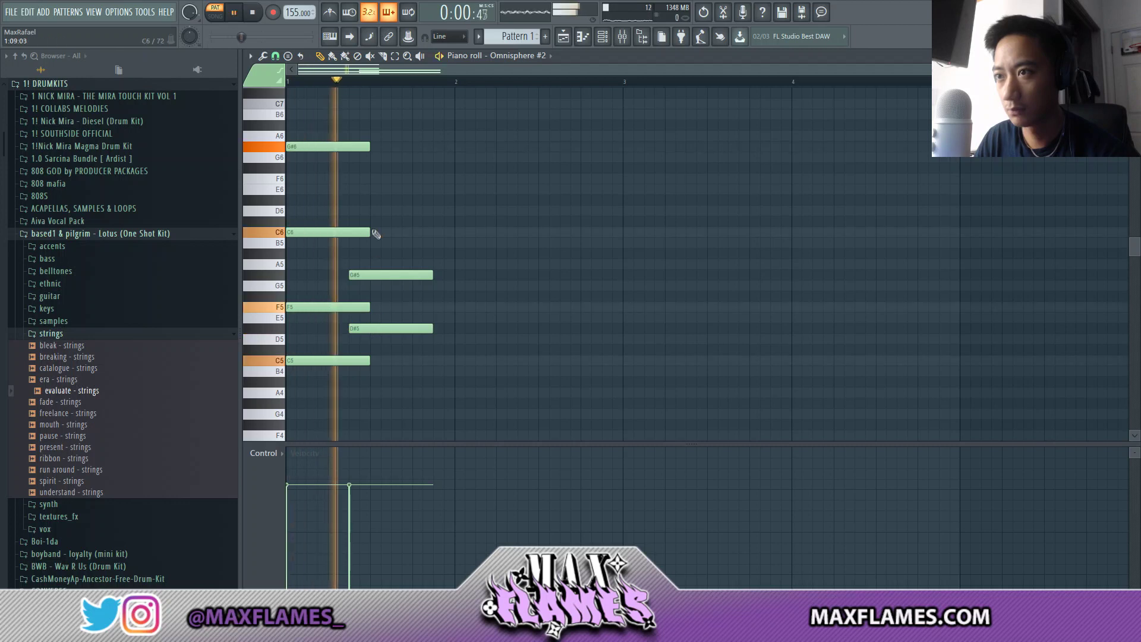
click(351, 178)
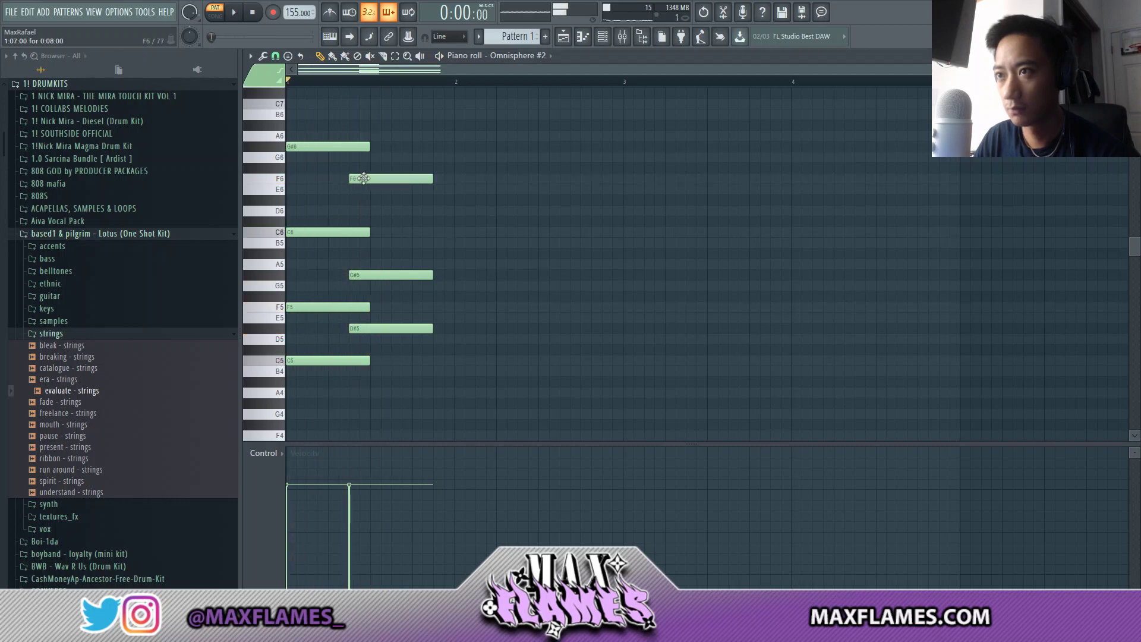
drag(363, 179, 363, 157)
key(space)
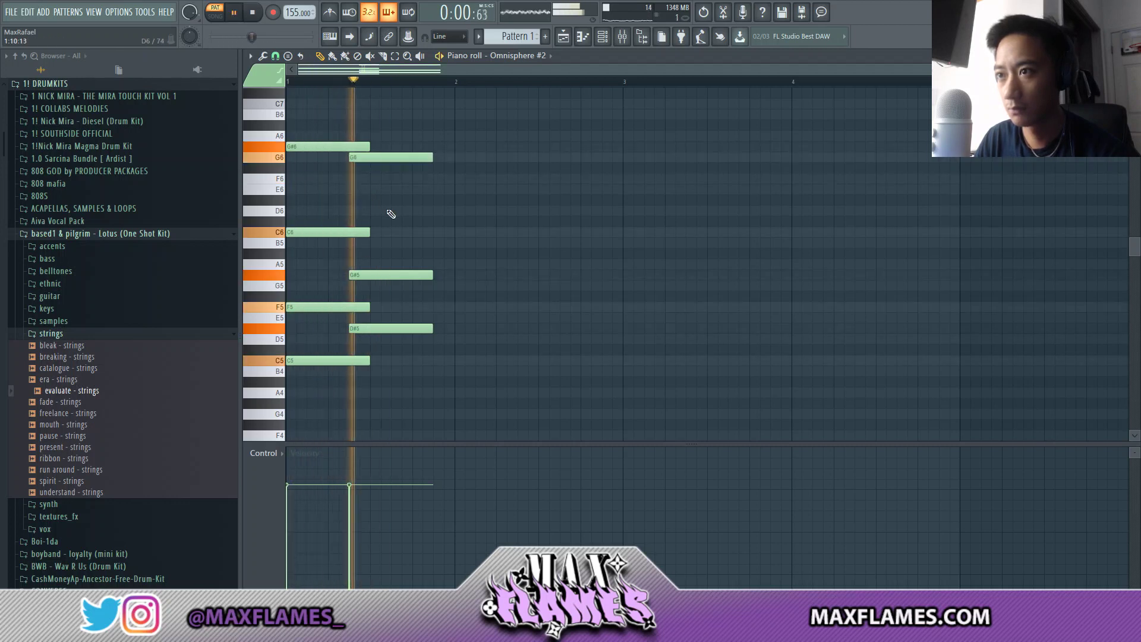
key(space)
key(space)
key(space)
Try adding a D#6 note to the second chord
click(365, 202)
key(space)
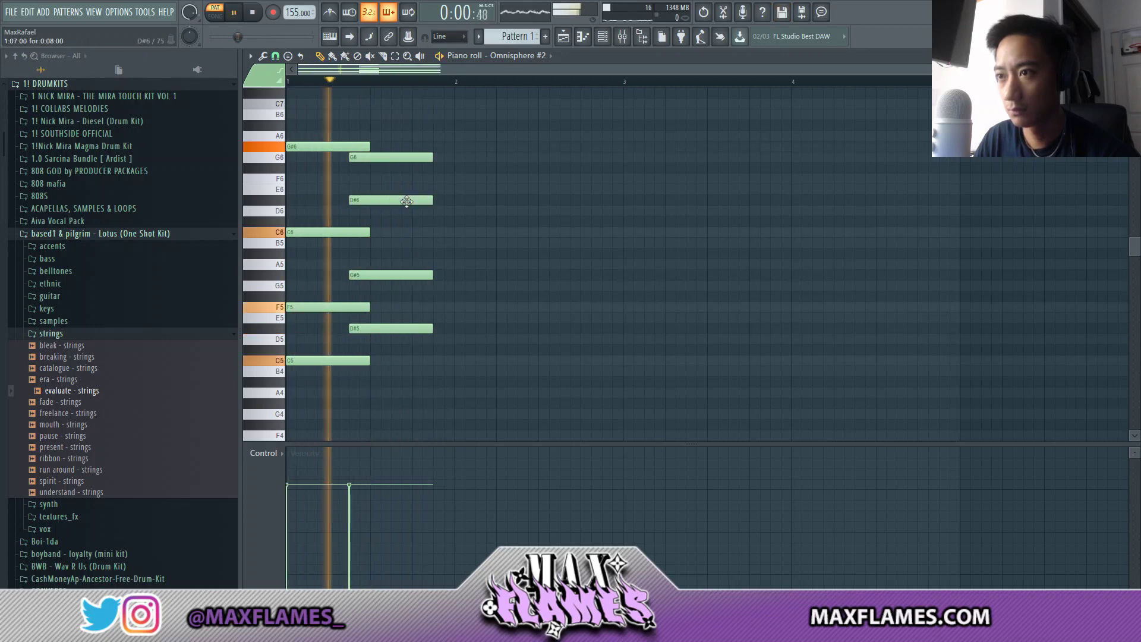
key(space)
right_click(413, 202)
key(space)
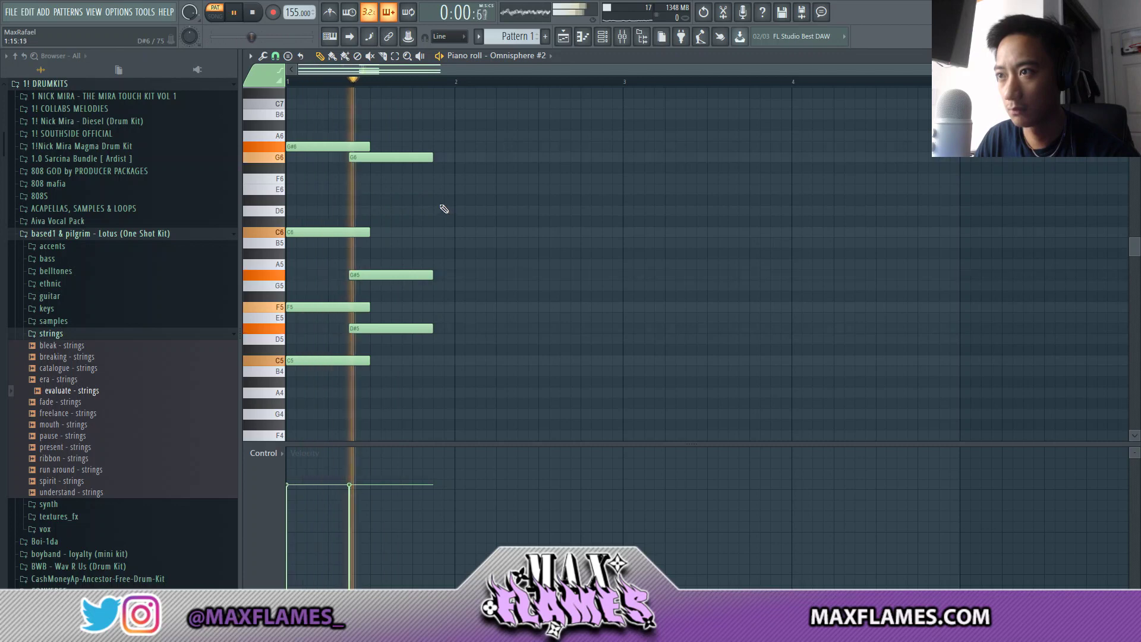
Build a third chord of D#6, C6, G5, C5 and G4 at step 15 of bar 1, and play the progression
click(438, 202)
key(space)
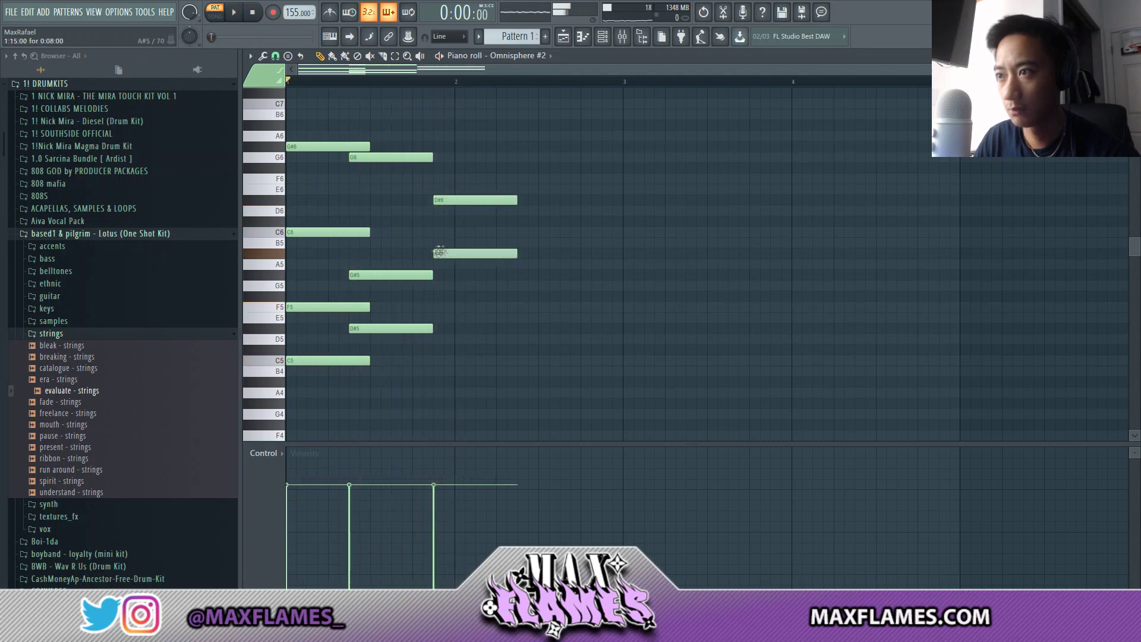
click(441, 232)
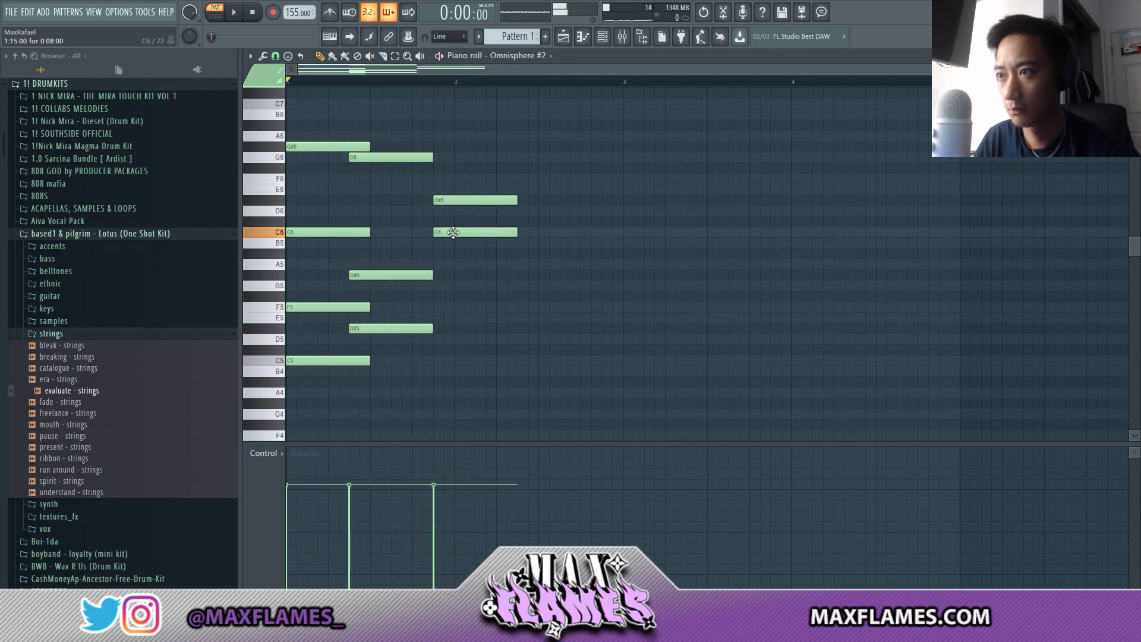
click(440, 297)
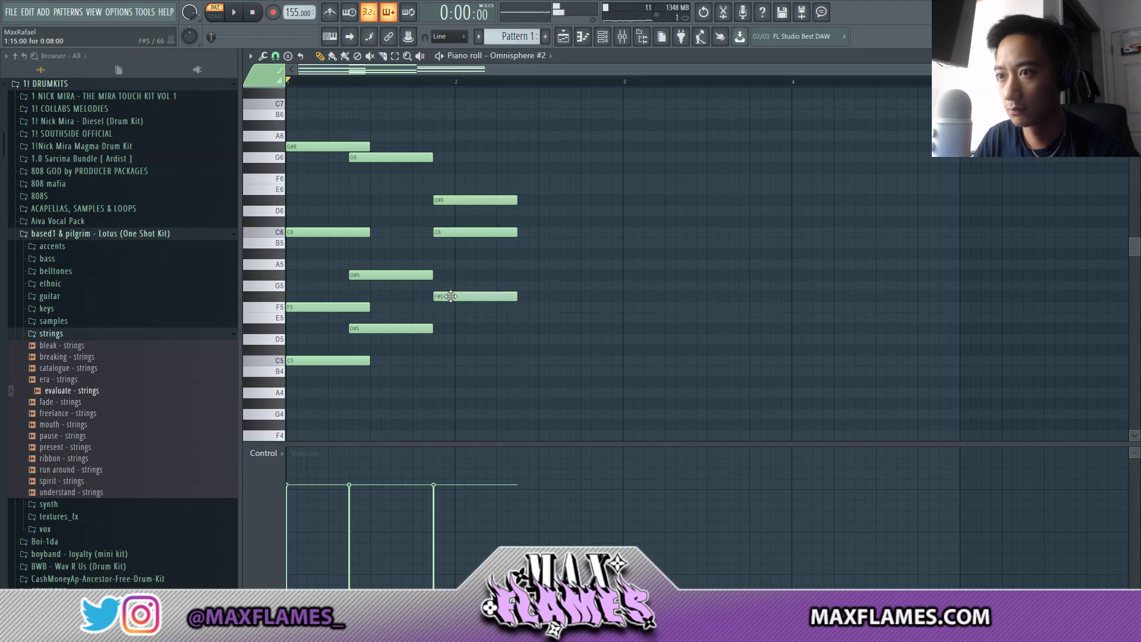
right_click(440, 297)
click(438, 285)
key(space)
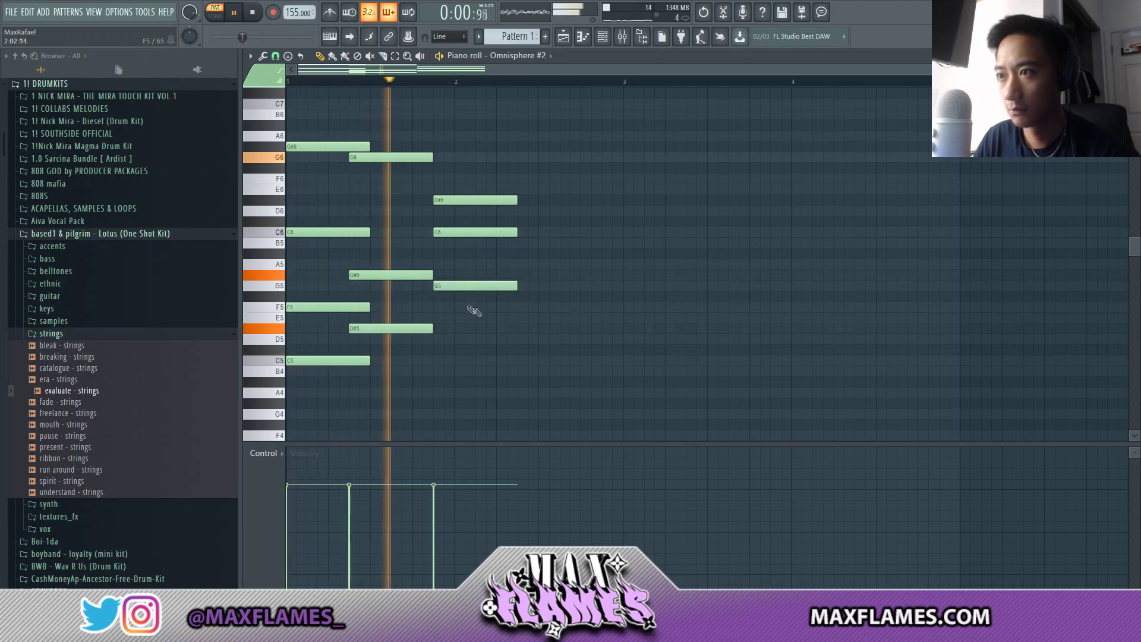
key(space)
key(space)
key(space)
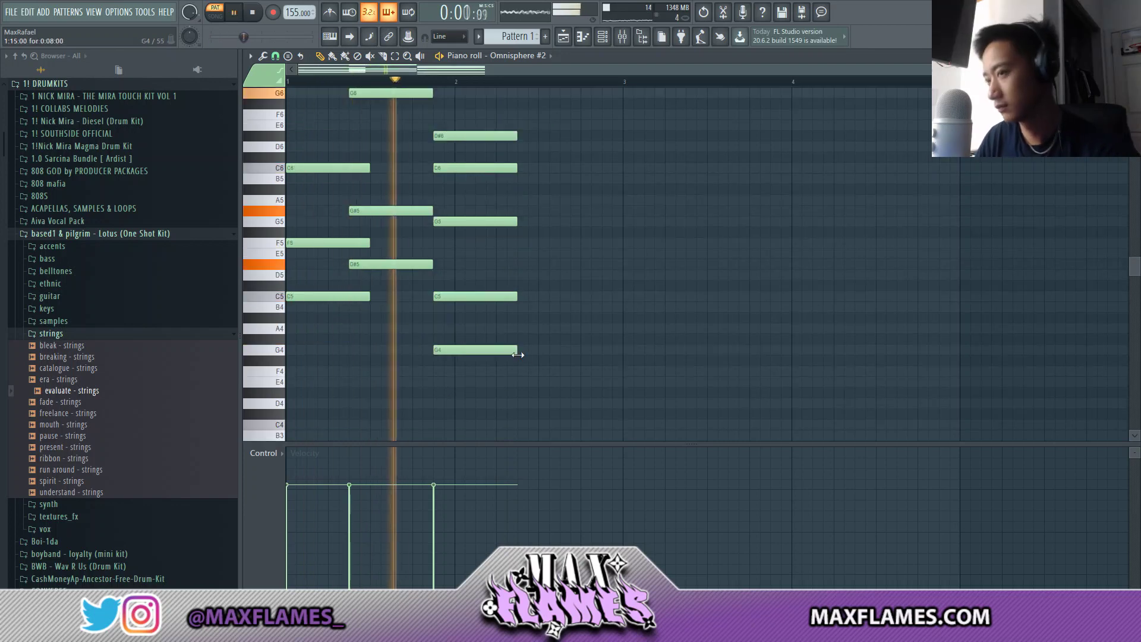
Quick-legato the chords so the third one reaches bar 3, using a temporary C#5 note at bar 3 that is removed again, and audition
click(624, 286)
key(space)
scroll(636, 285, down, 2)
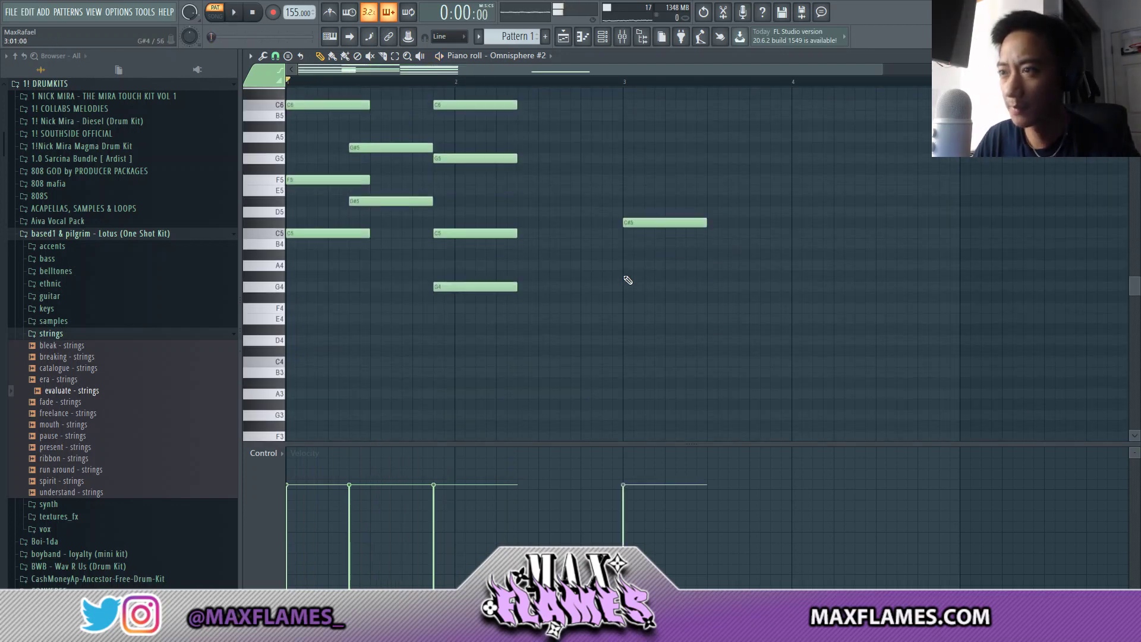
scroll(660, 255, up, 3)
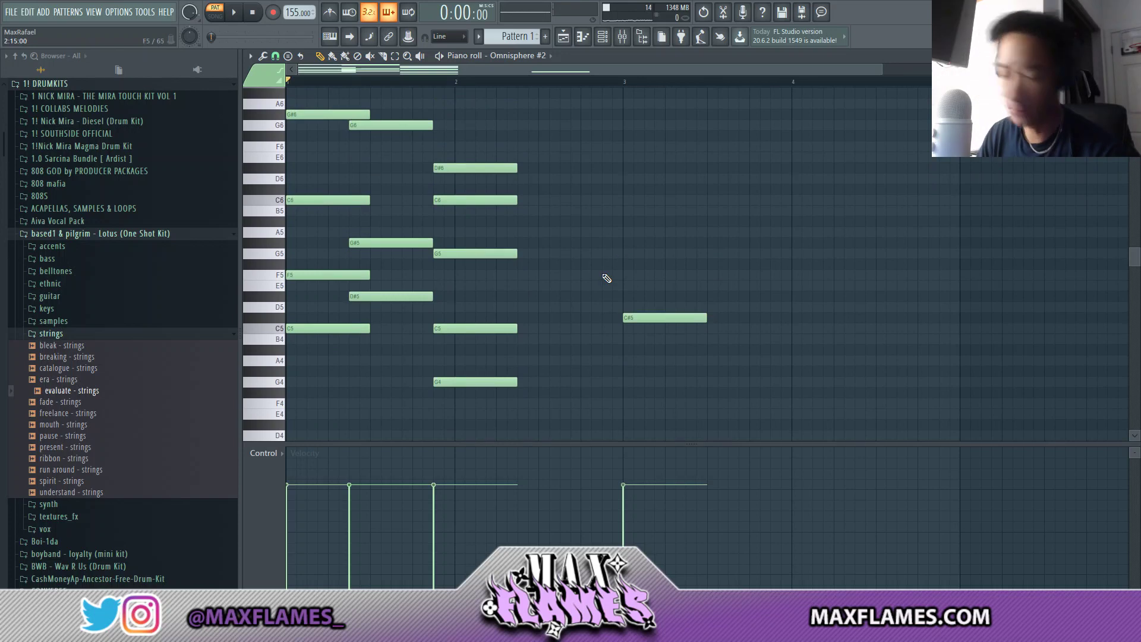
key(ctrl+l)
right_click(654, 317)
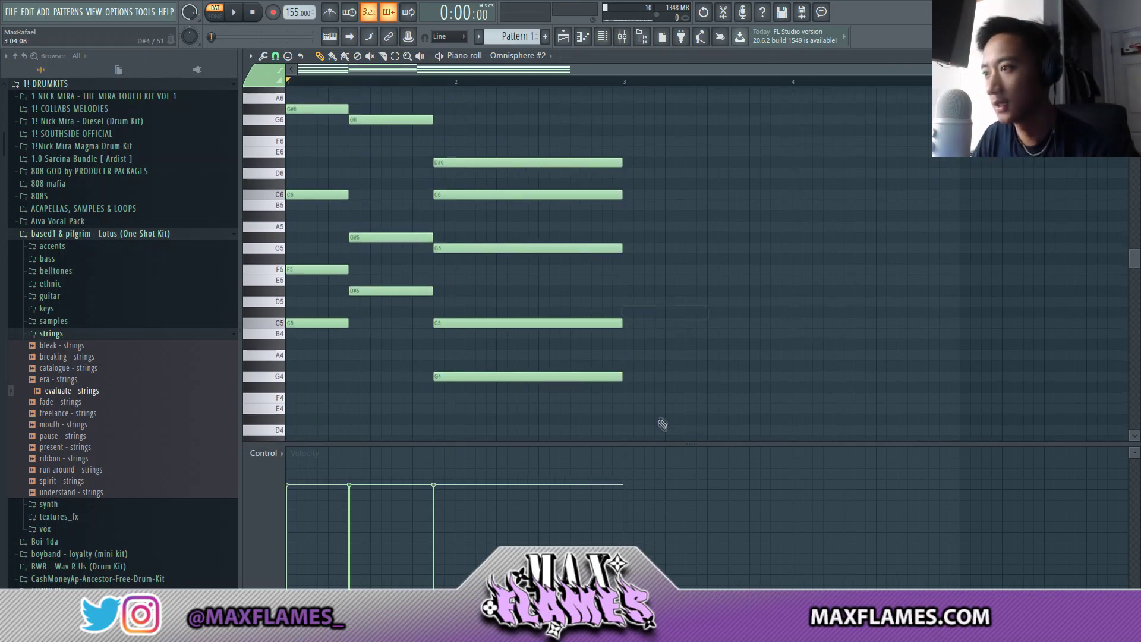
scroll(377, 247, down, 1)
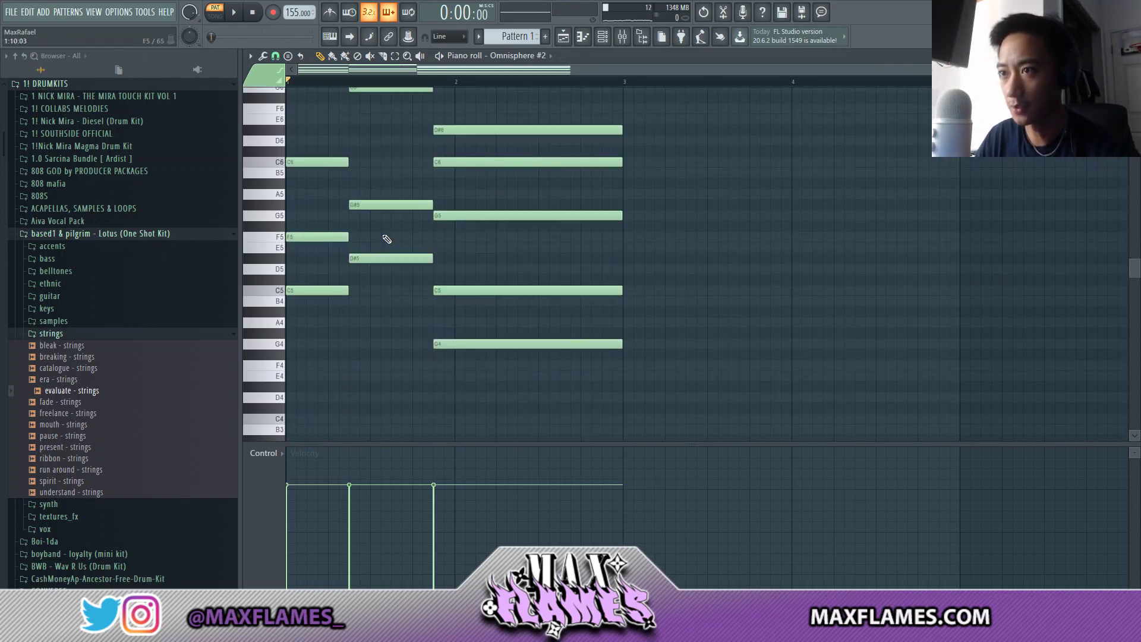
key(space)
scroll(384, 229, up, 3)
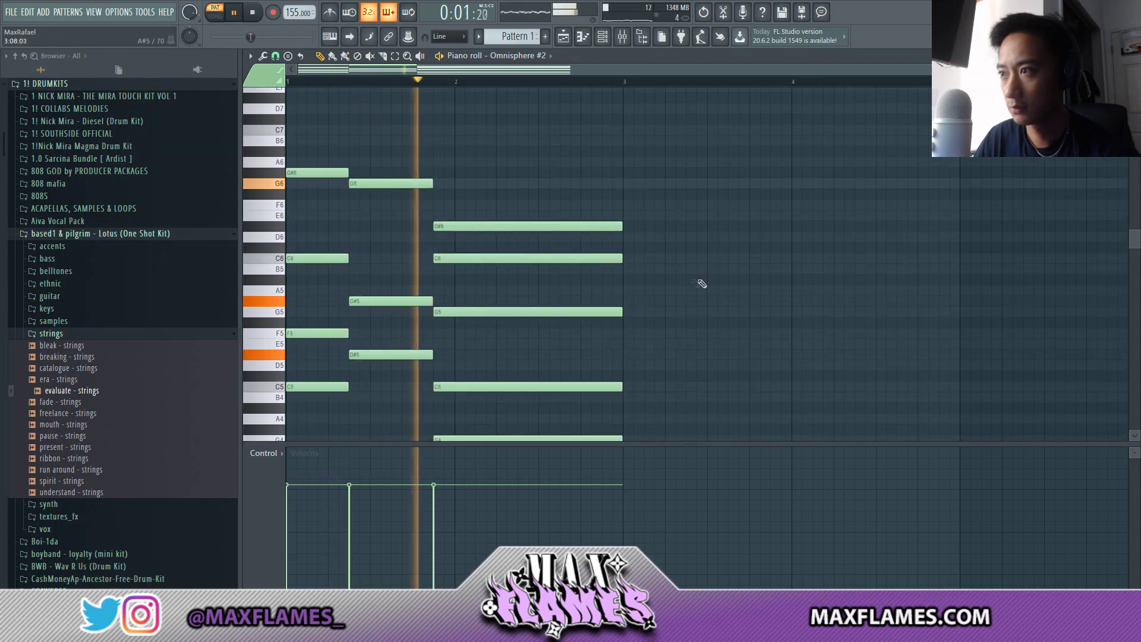
key(space)
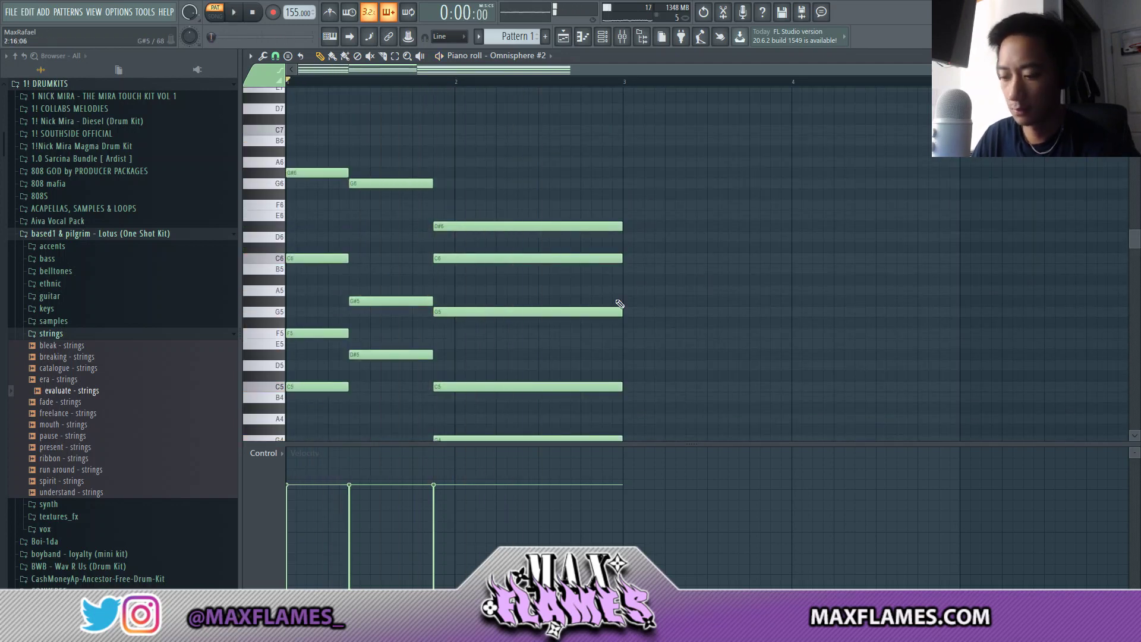
Duplicate the two-bar chord progression into bars 3 and 4
key(ctrl+b)
scroll(621, 327, down, 2)
ctrl+click(488, 369)
scroll(465, 366, down, 1)
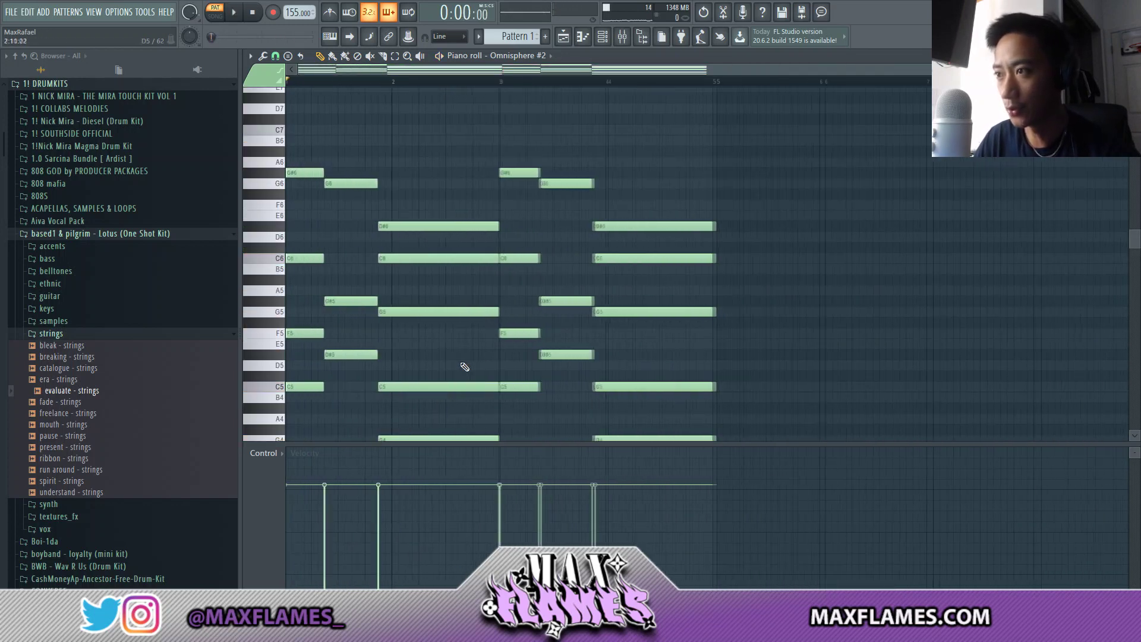
scroll(412, 324, down, 3)
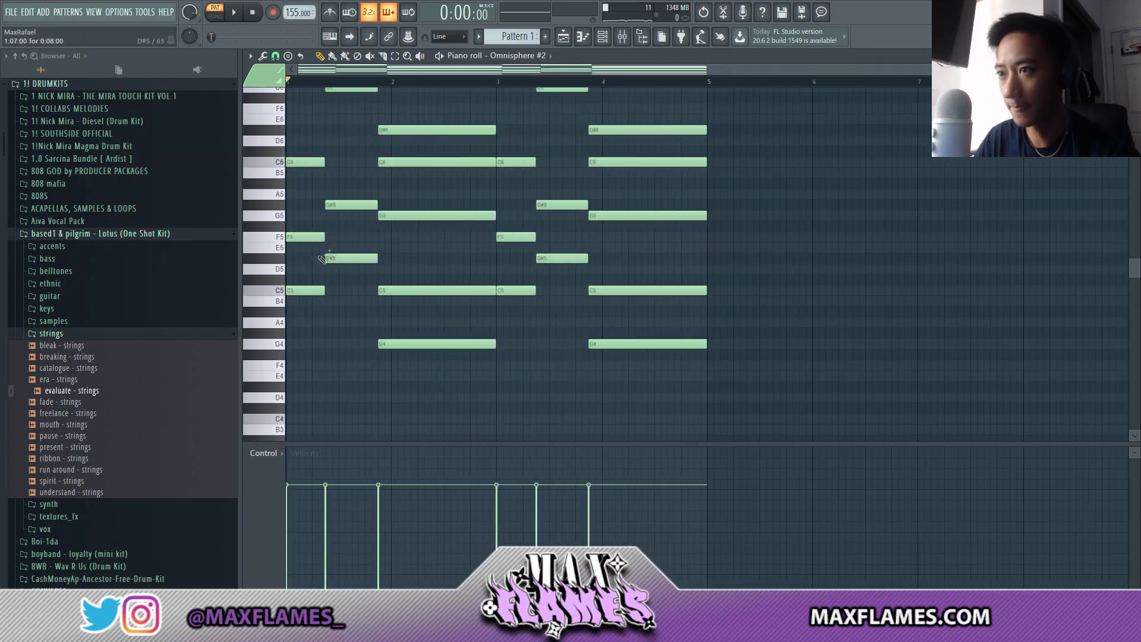
scroll(327, 257, up, 3)
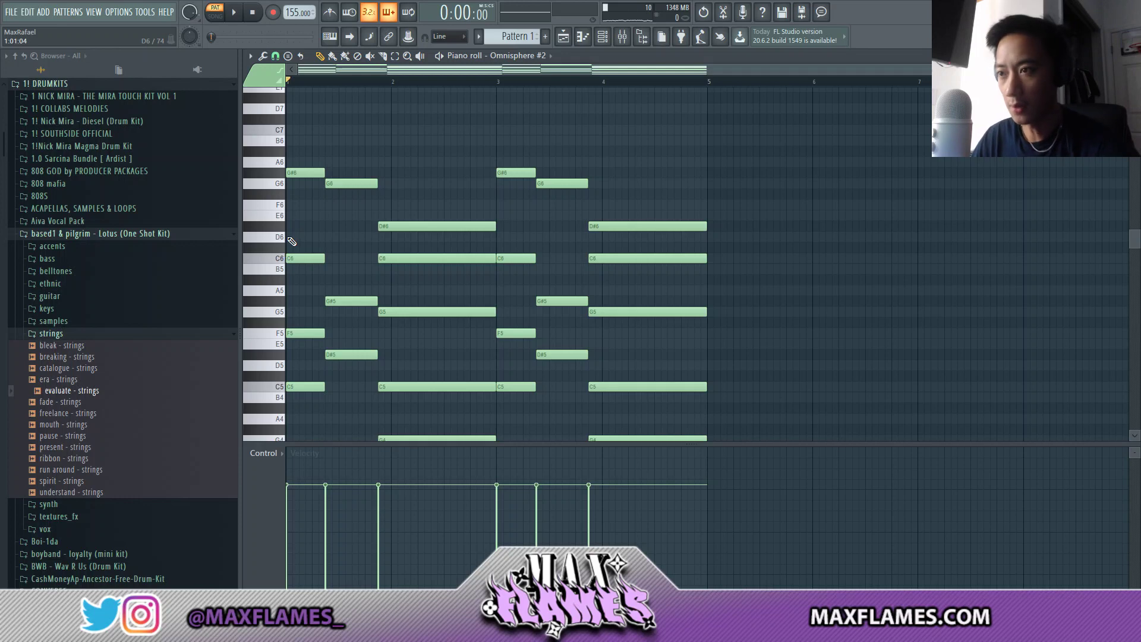
Randomize the note velocities by raising the velocity level in the randomizer, and accept the result
key(alt+r)
drag(528, 293, 528, 273)
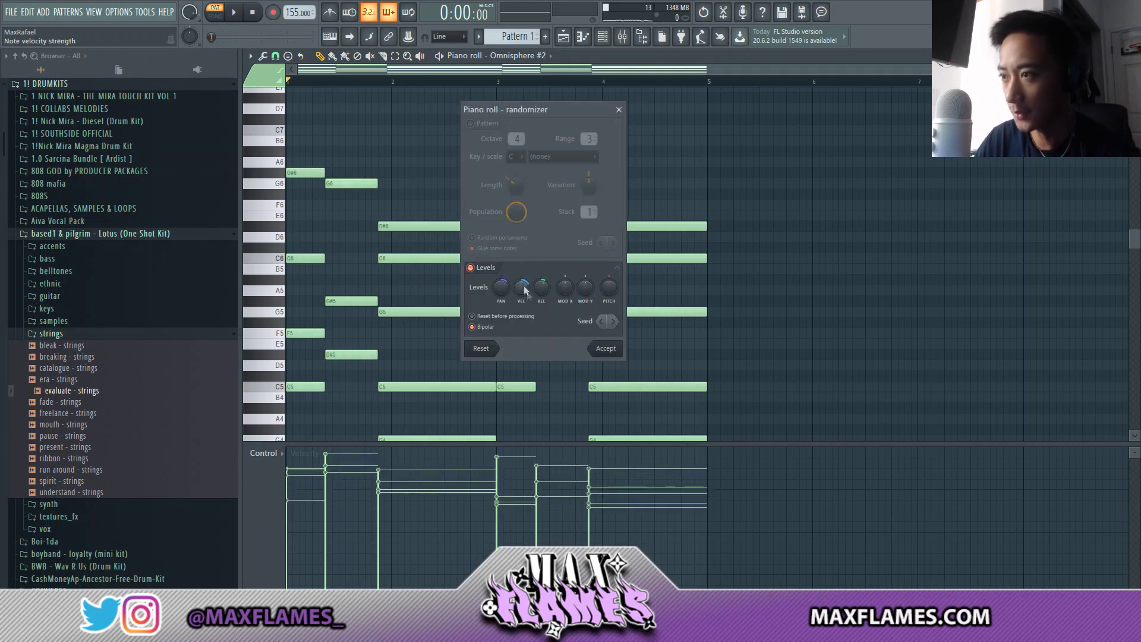
click(606, 349)
Strum the chords with the strumizer by raising the start time strength, accept it, and play the pattern
scroll(404, 255, up, 3)
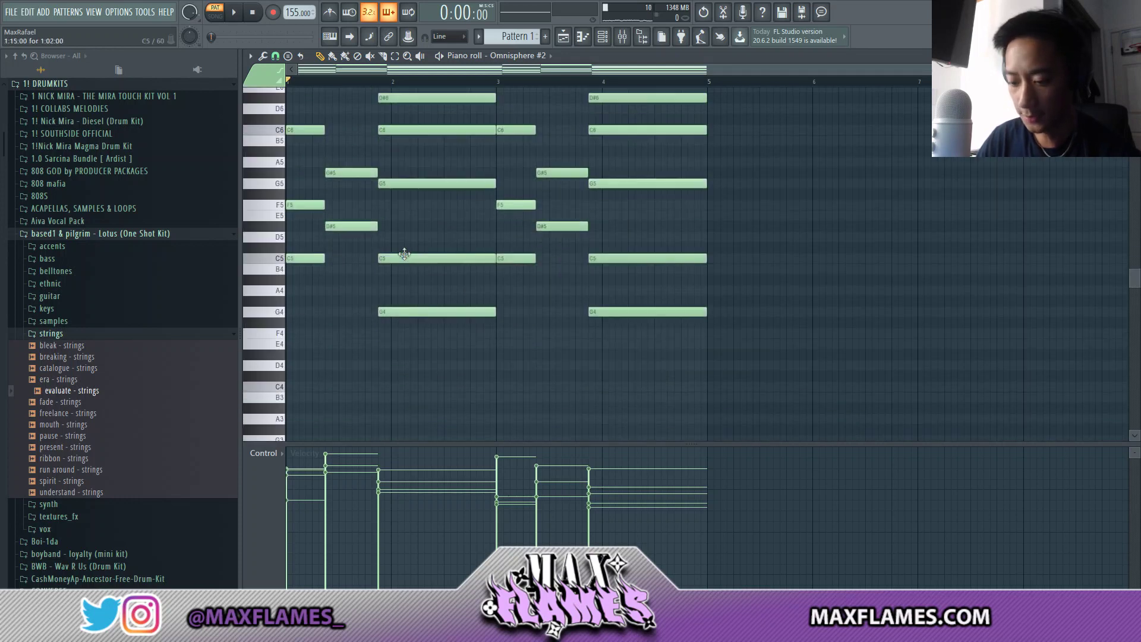
key(alt+s)
drag(516, 275, 519, 266)
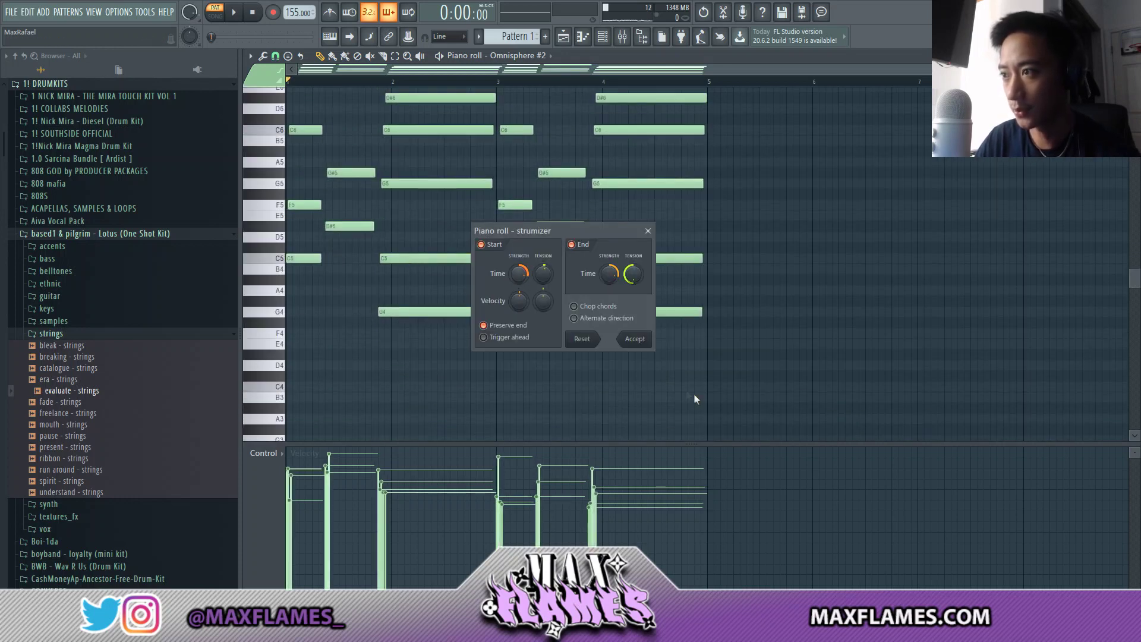
click(638, 339)
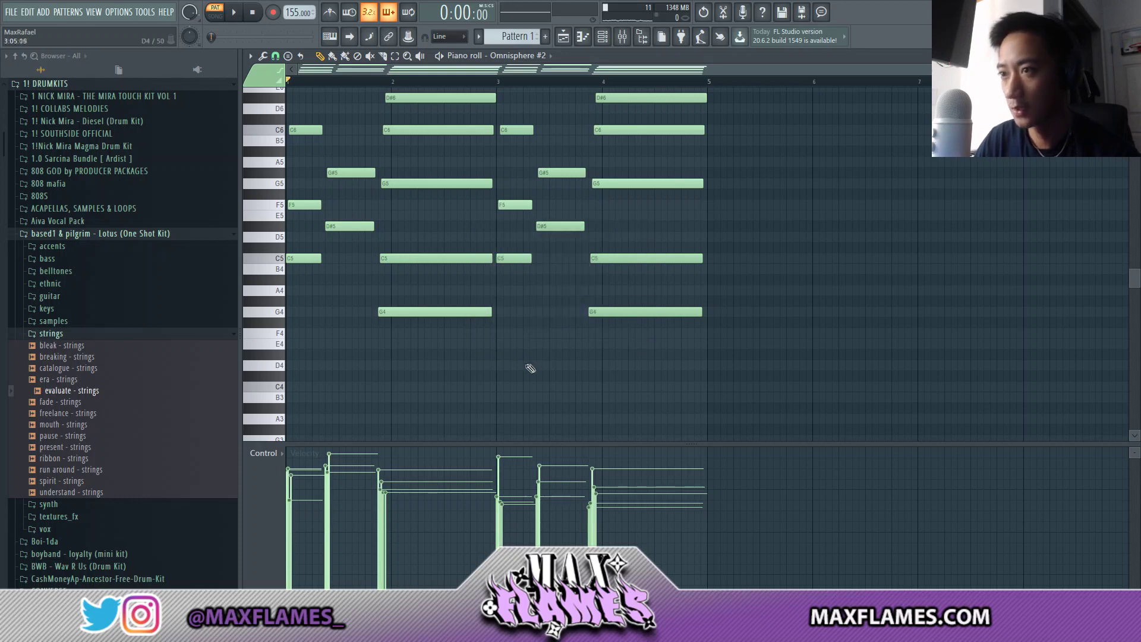
scroll(523, 360, up, 4)
key(space)
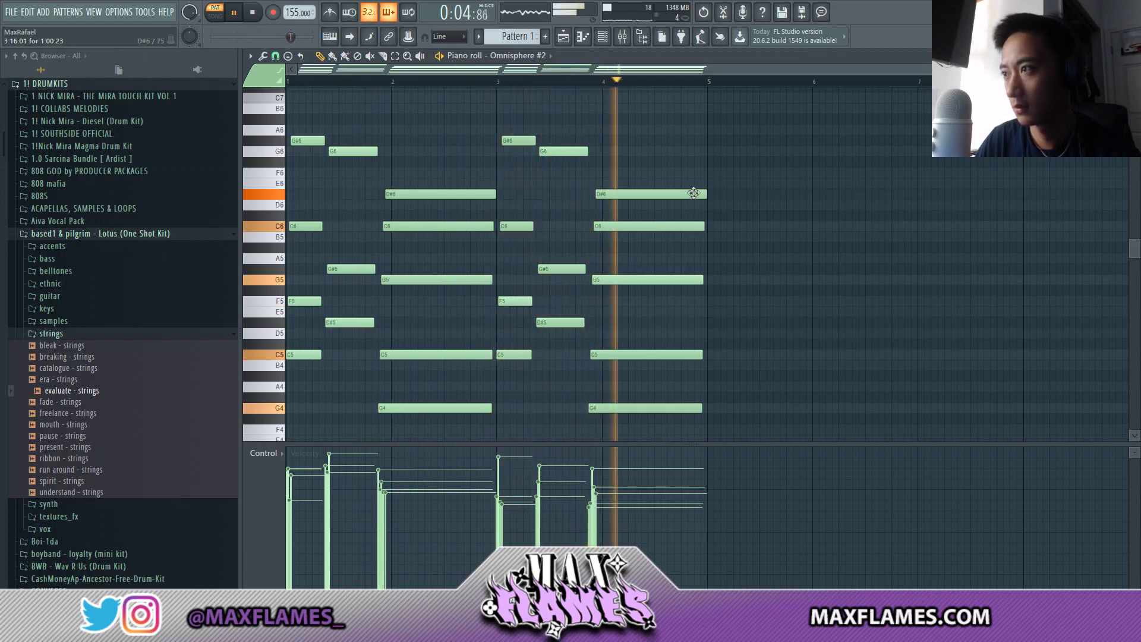
Add short A#5 and G#5 passing notes at the end of bar 4, shorten the last G5 chord note before them, and audition
click(657, 247)
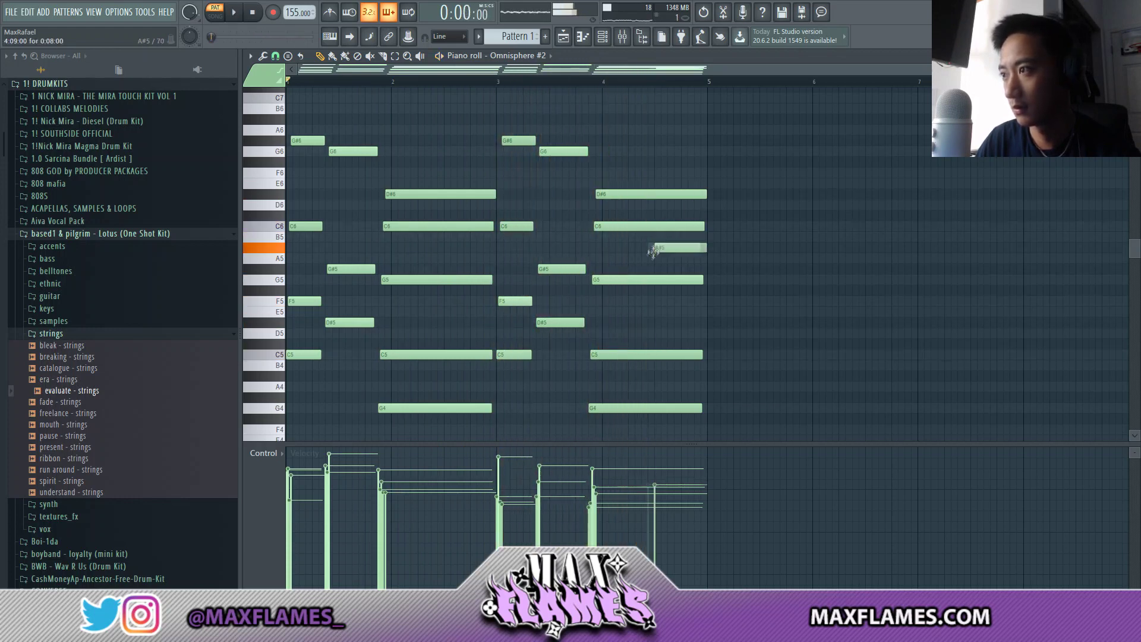
key(space)
click(691, 269)
drag(692, 261, 708, 261)
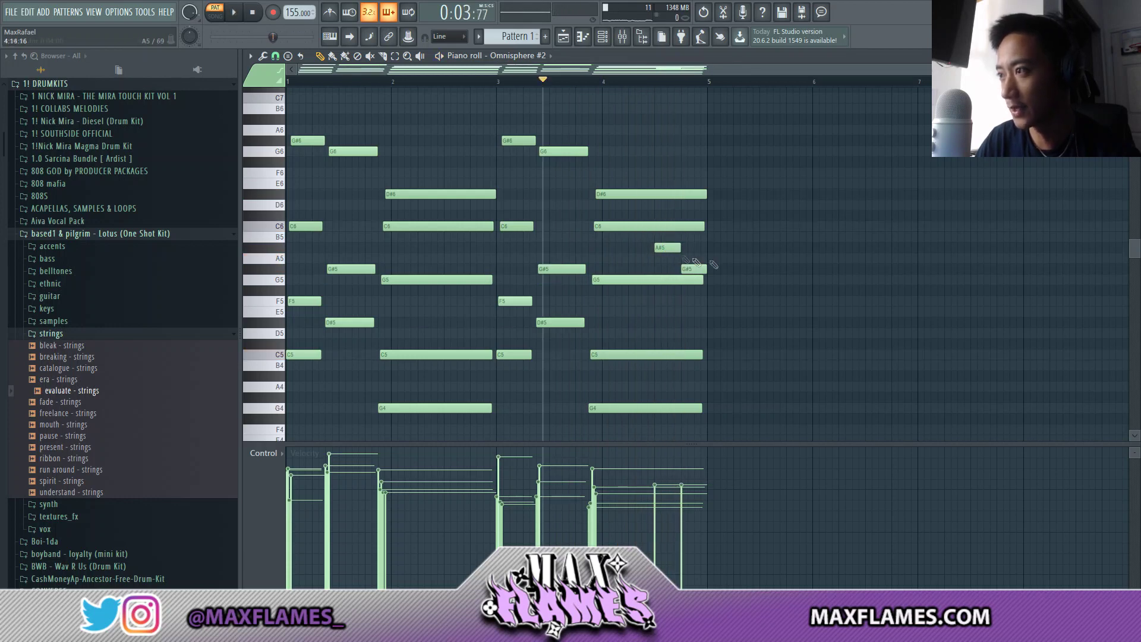
scroll(743, 278, up, 3)
drag(743, 280, 686, 279)
key(space)
scroll(695, 294, down, 3)
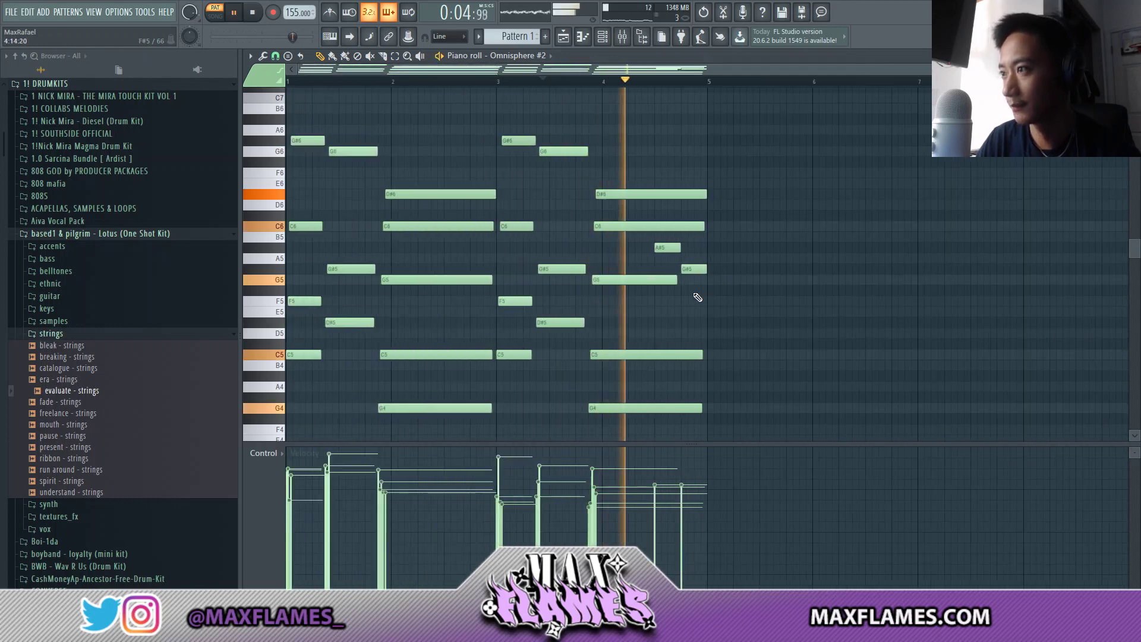
Duplicate the four-bar chord progression into bars 5 to 8 and stop playback
key(ctrl+b)
ctrl+click(738, 285)
scroll(730, 284, down, 2)
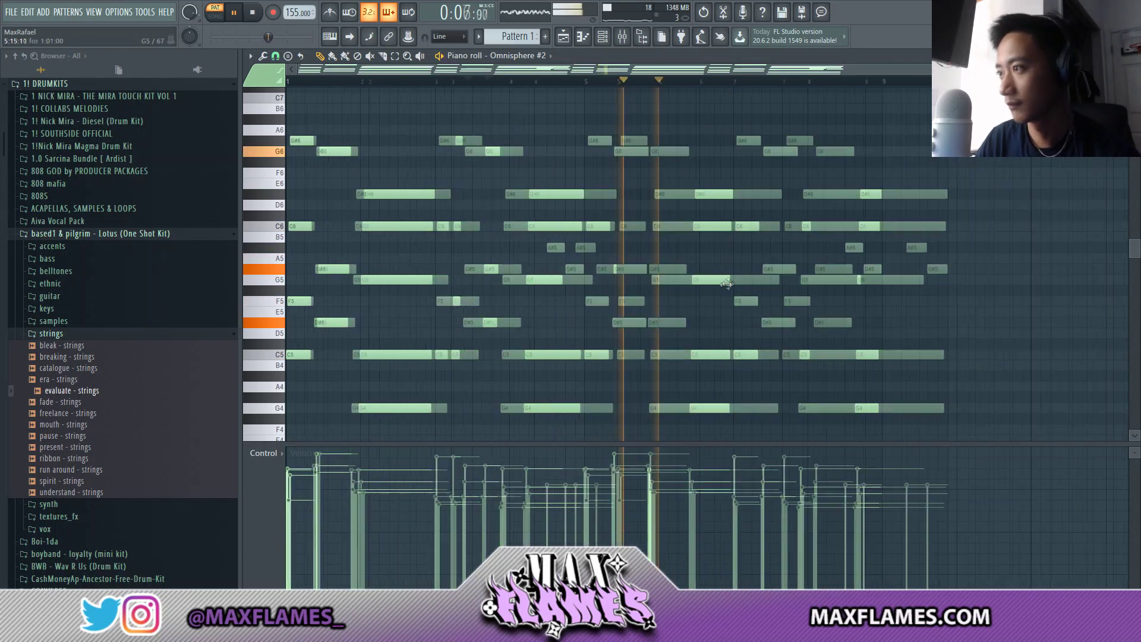
key(space)
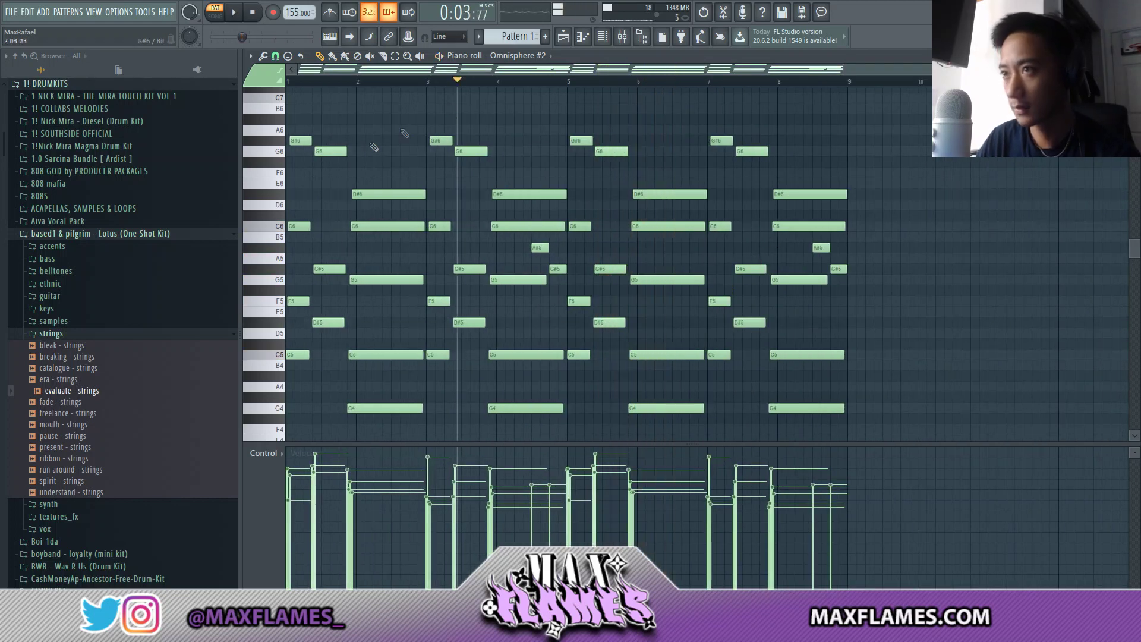
drag(392, 82, 172, 107)
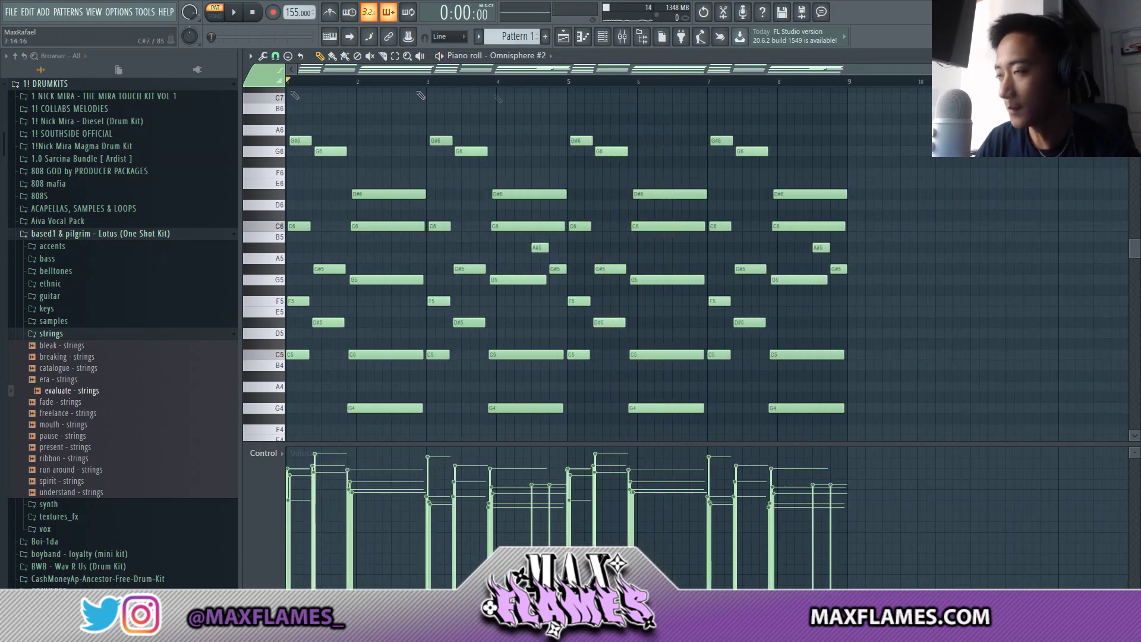
Open the first Omnisphere channel's piano roll and play the pattern to work out a melody over the chords
key(F6)
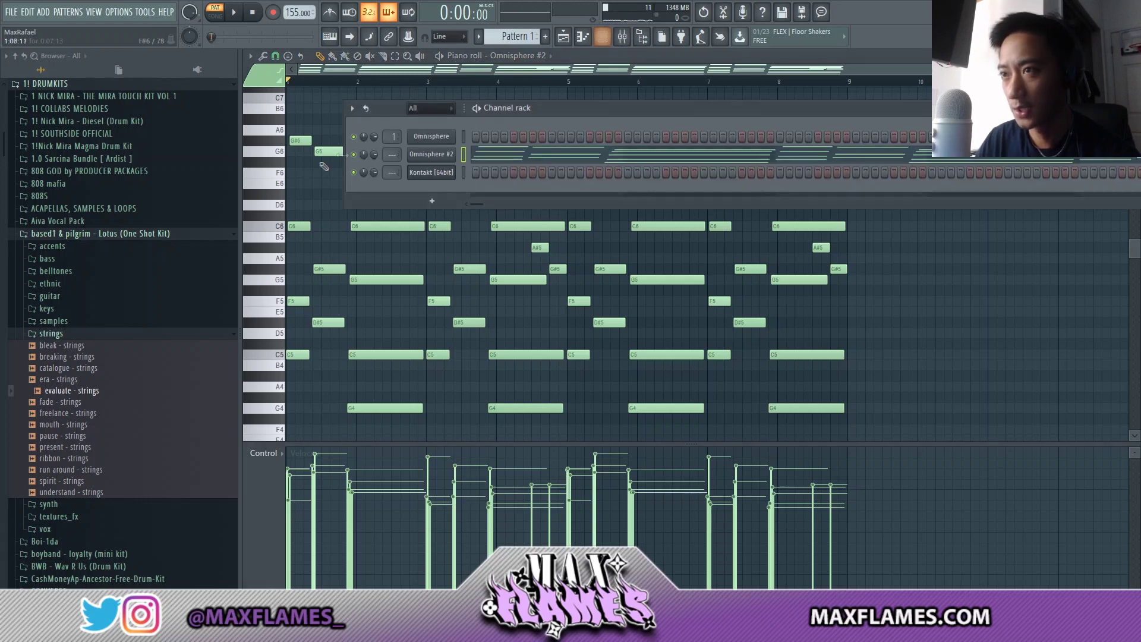
right_click(443, 141)
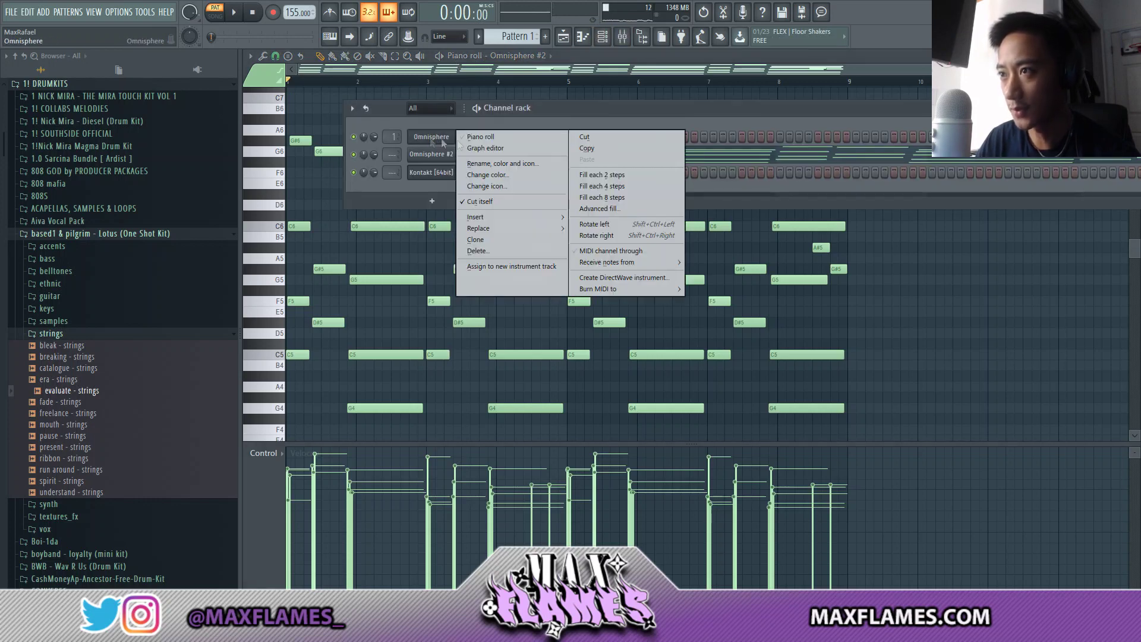
click(483, 137)
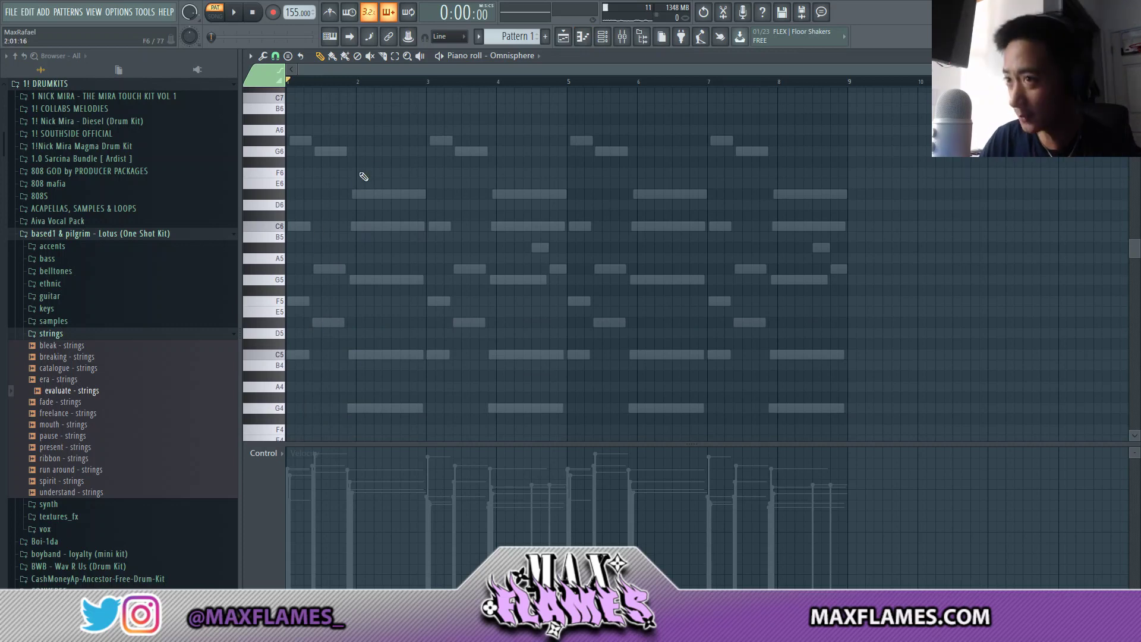
scroll(358, 177, up, 3)
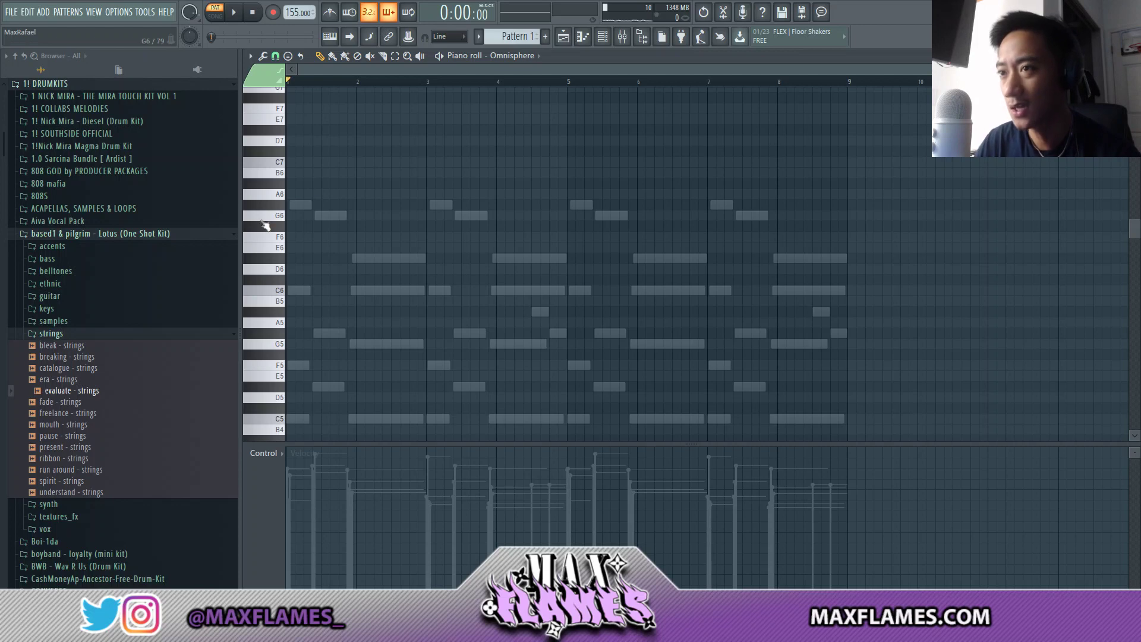
key(space)
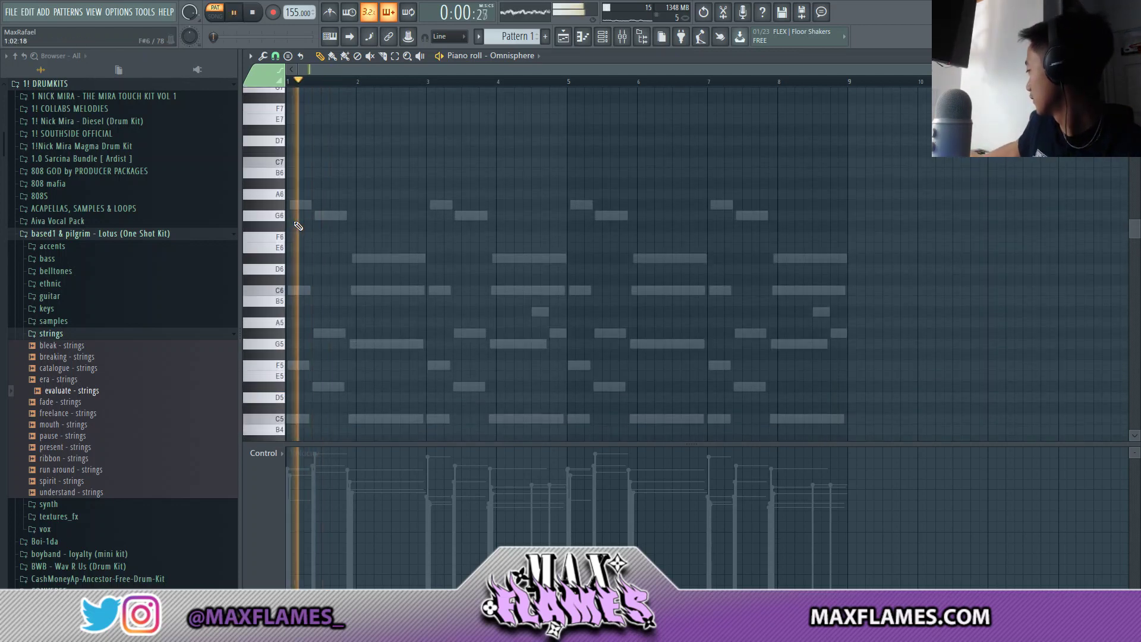
key(space)
key(space)
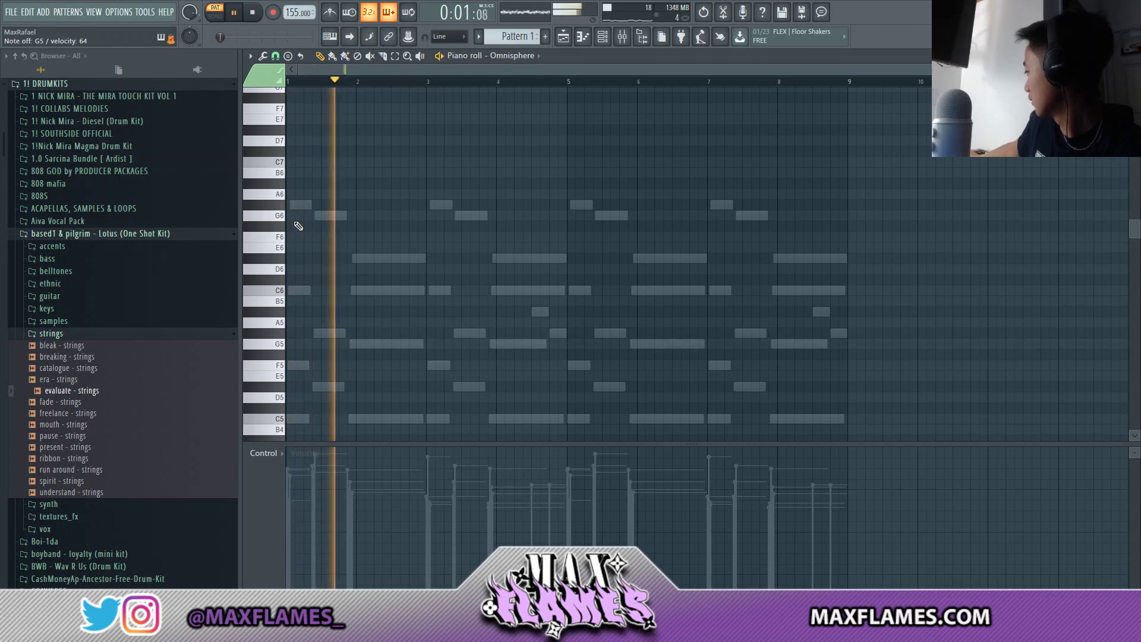
key(space)
key(space)
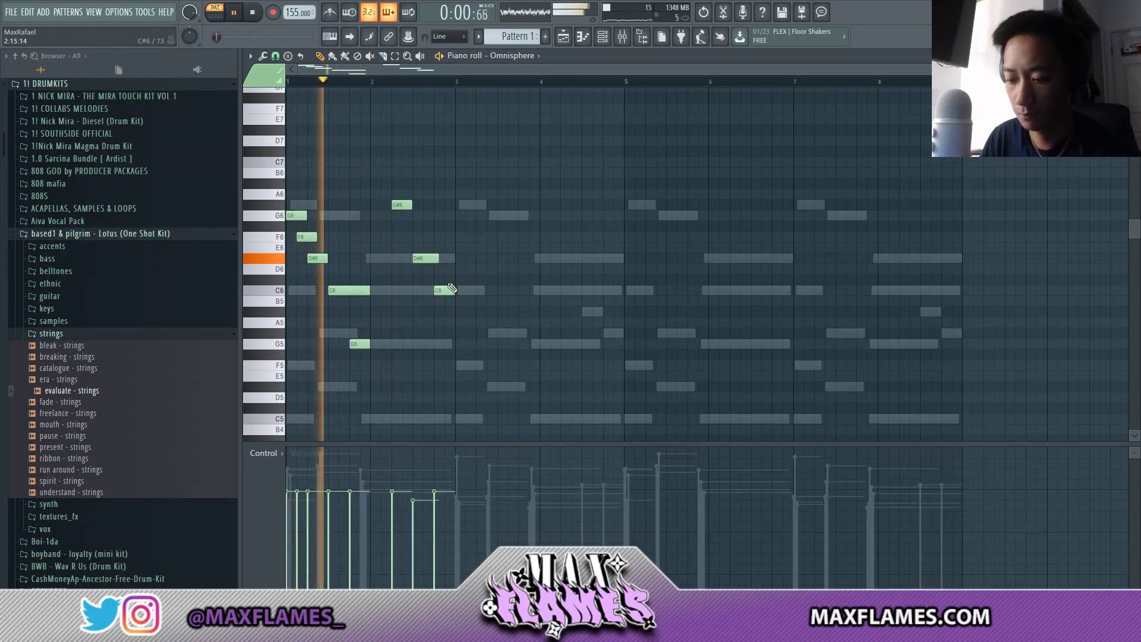
Quantize the two-bar melody and duplicate it into bars 3 and 4, leaving no notes selected
key(alt+q)
click(631, 388)
key(ctrl+b)
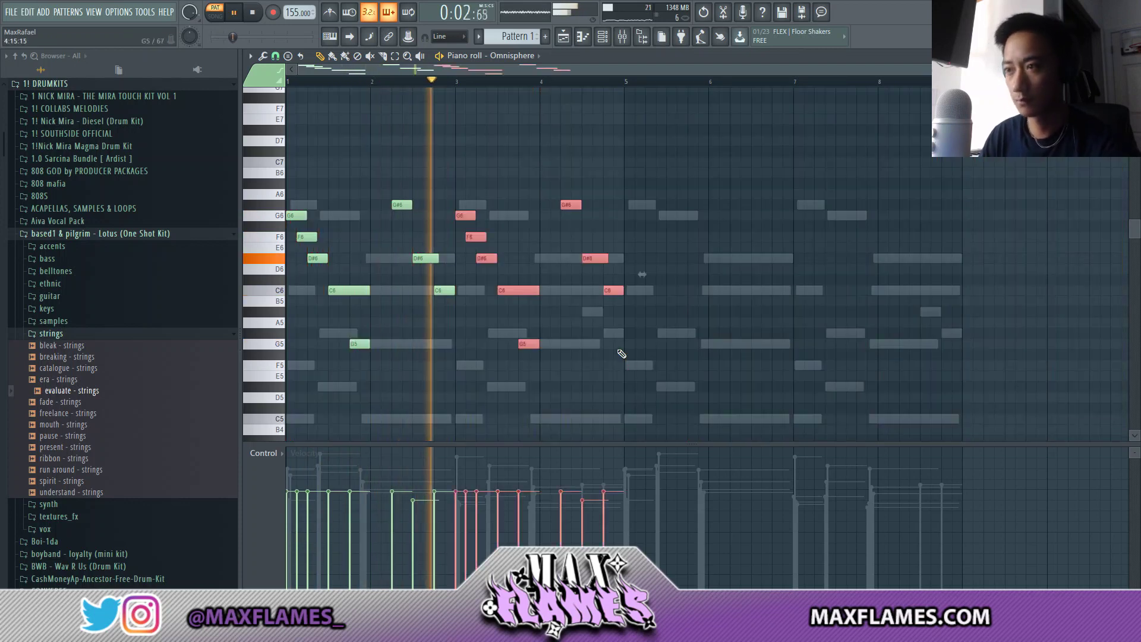
key(ctrl+d)
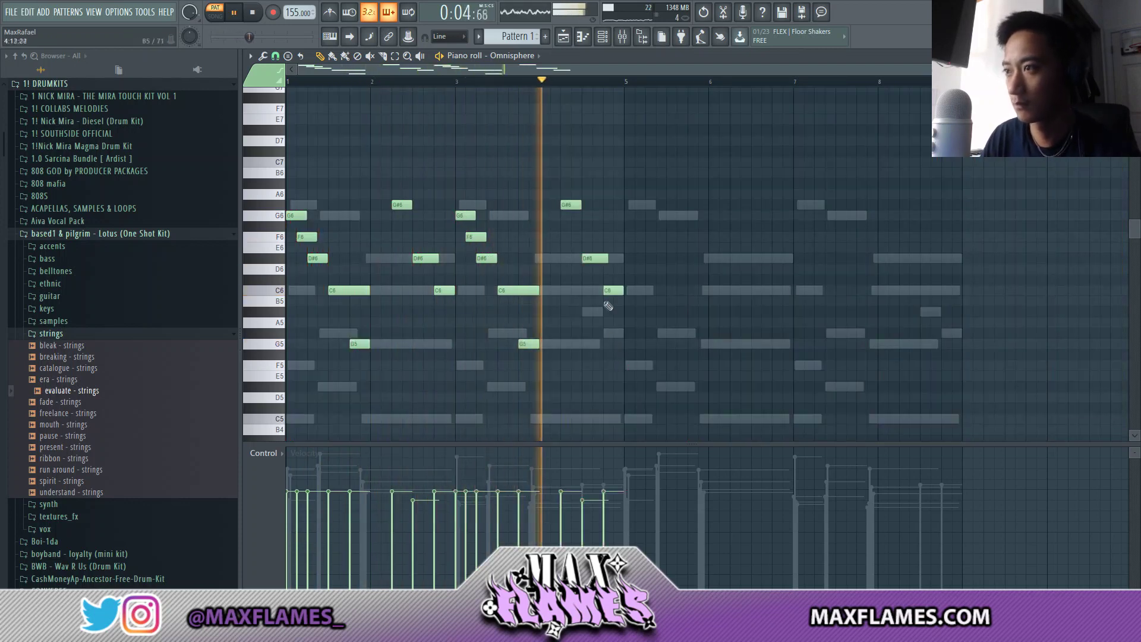
Move the last C6 note of bar 4 up to G#6 and duplicate the four-bar melody into bars 5 to 8
key(space)
drag(612, 291, 615, 205)
key(space)
key(ctrl+a)
key(ctrl+b)
key(ctrl+d)
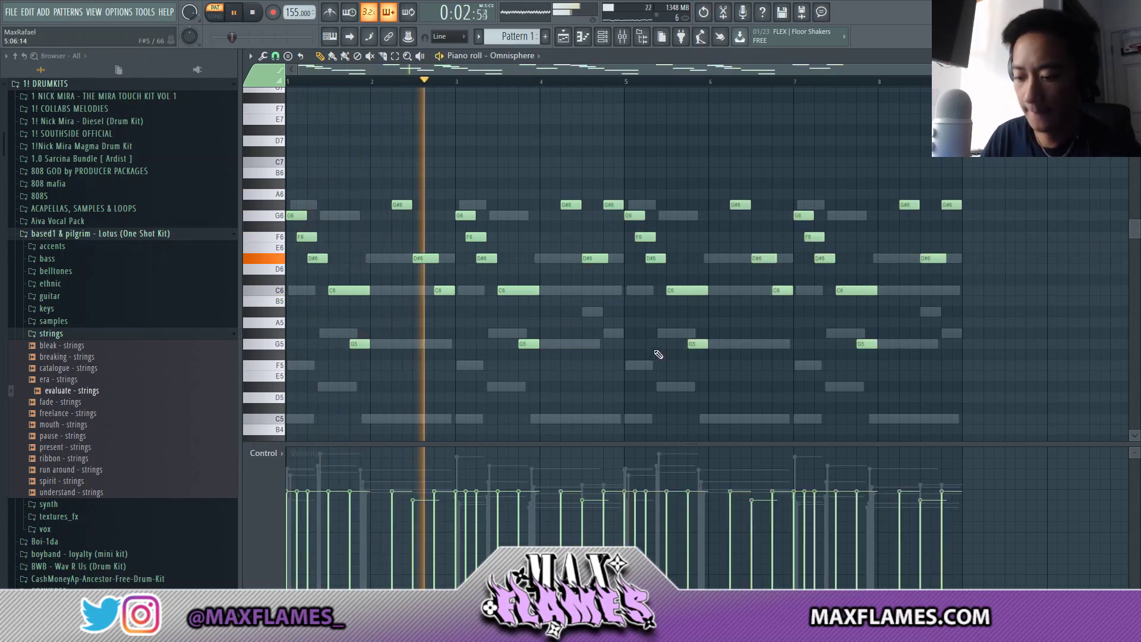
Randomize the melody's note velocities with a level of 15% in the randomizer, accept it, and listen to the result
key(alt+r)
drag(521, 287, 521, 309)
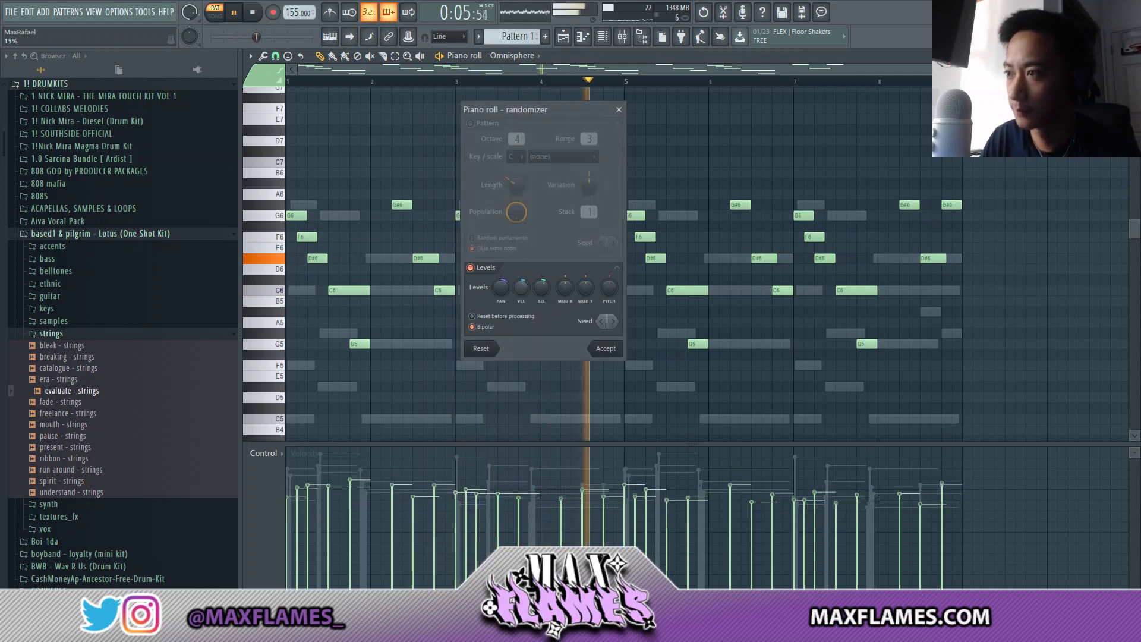
click(606, 348)
scroll(604, 357, down, 1)
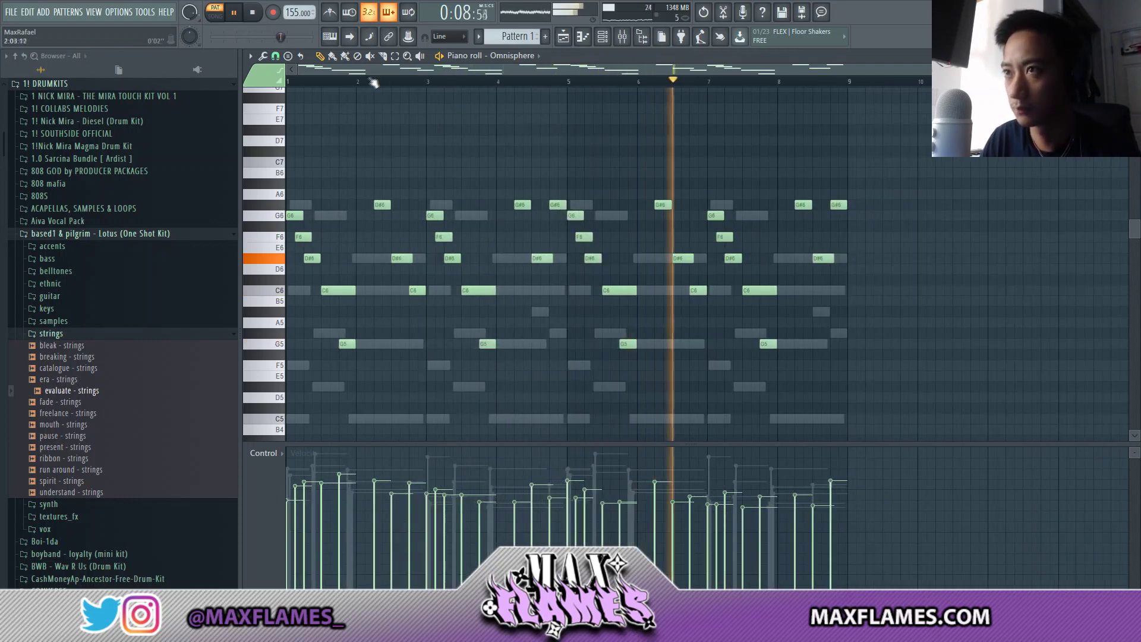
key(space)
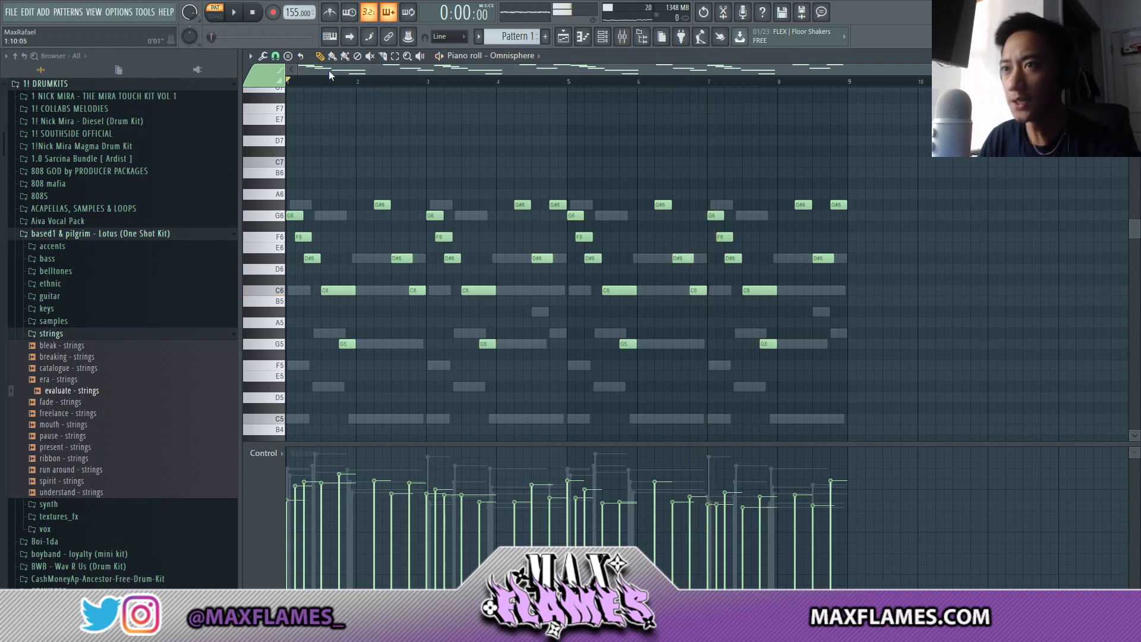
Route the Omnisphere and Omnisphere #2 channels to consecutive mixer tracks starting from insert 1
click(604, 37)
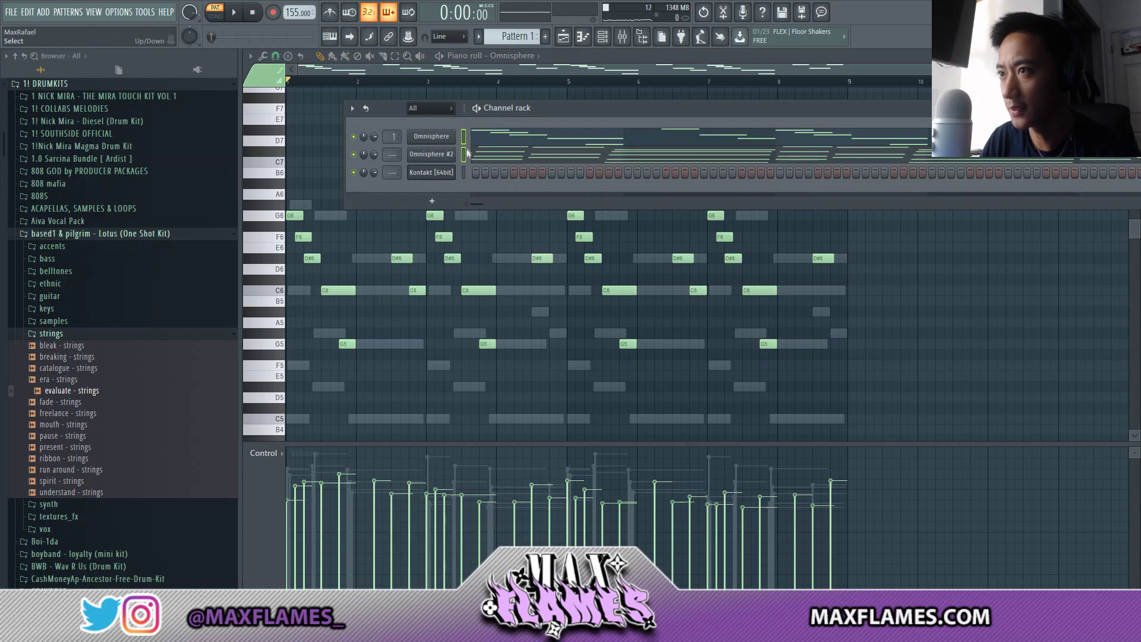
click(632, 38)
right_click(359, 245)
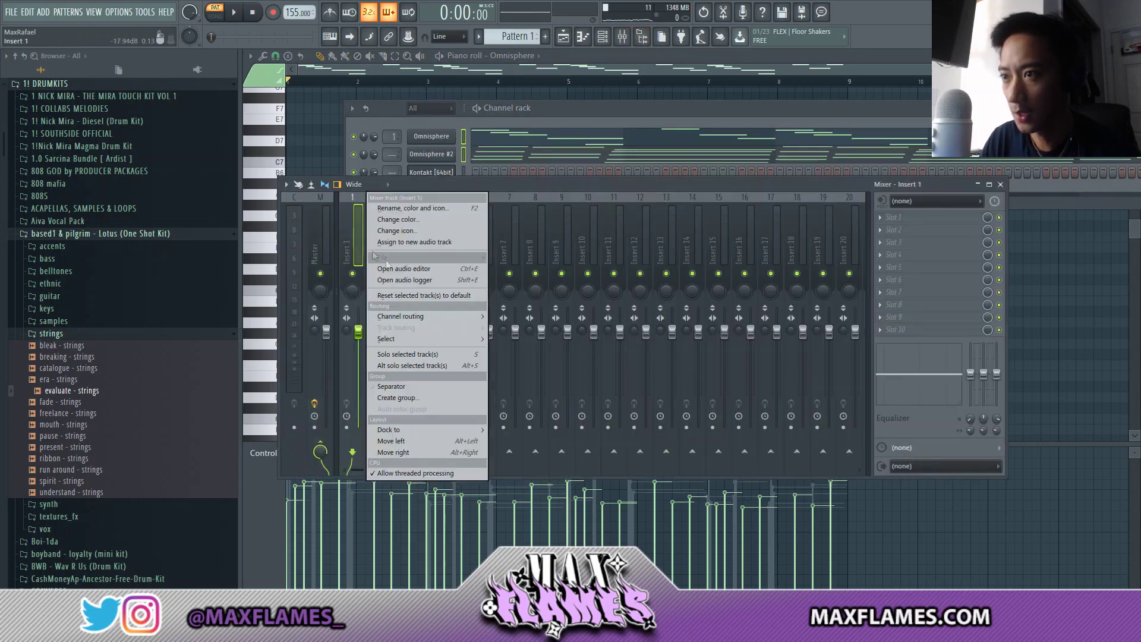
mouse_move(420, 318)
click(527, 329)
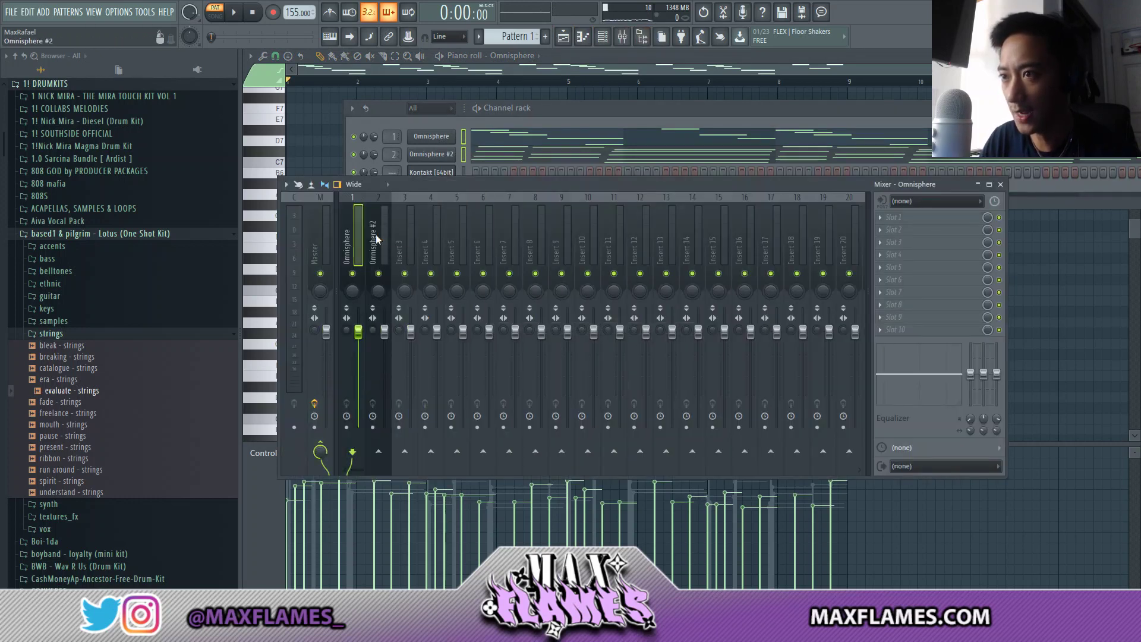
drag(452, 189, 464, 145)
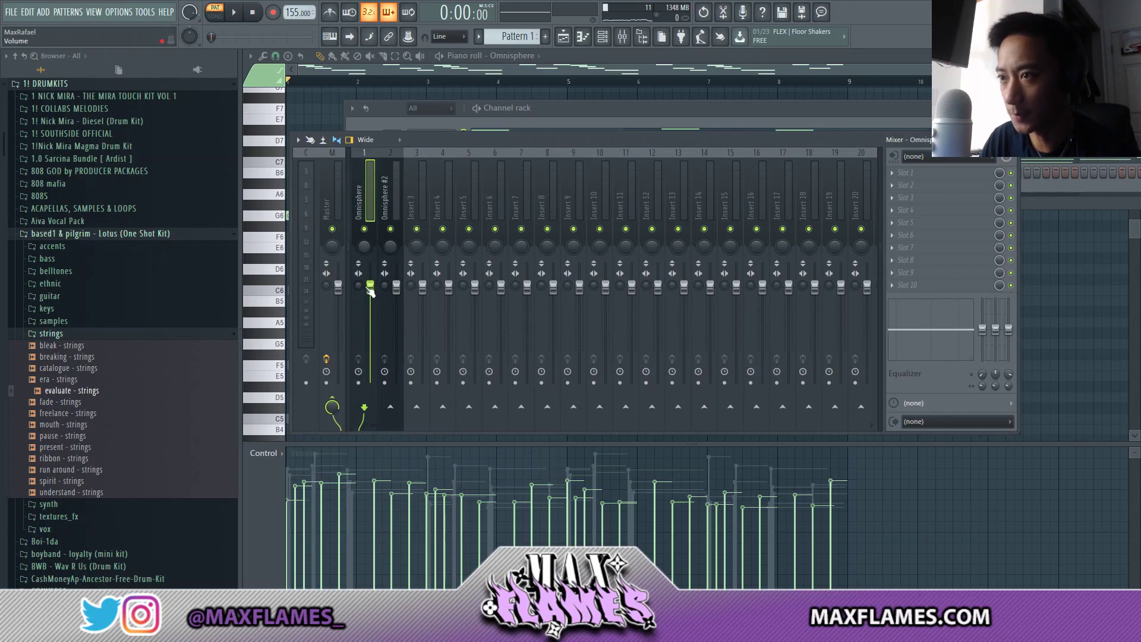
Load HalfTime into the first effect slot of the Omnisphere mixer track and audition it
click(915, 169)
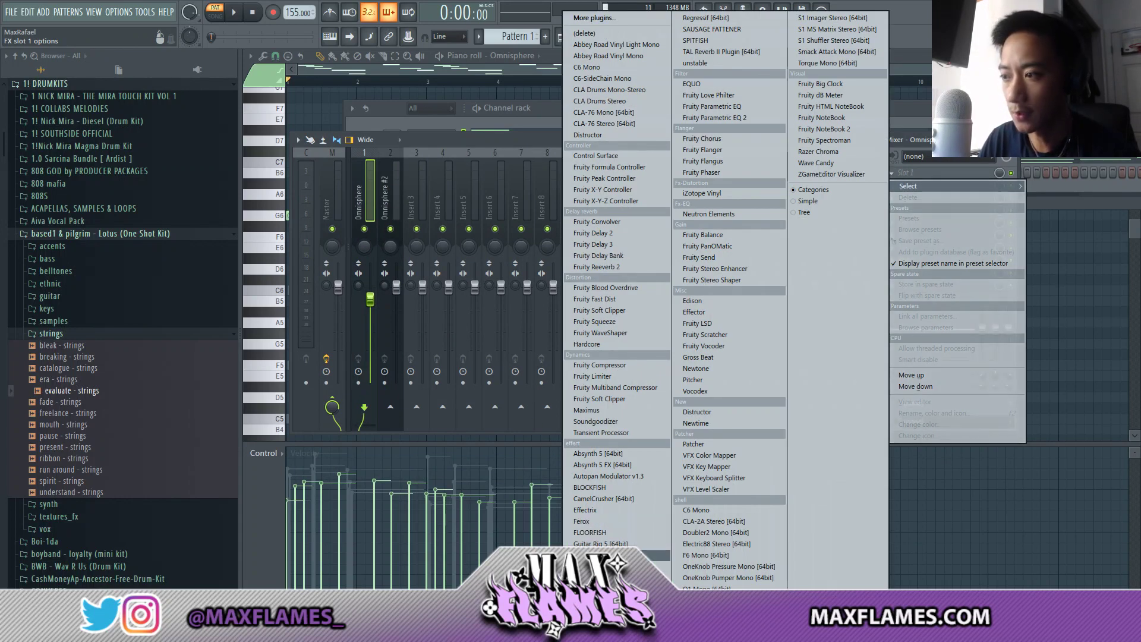
click(594, 555)
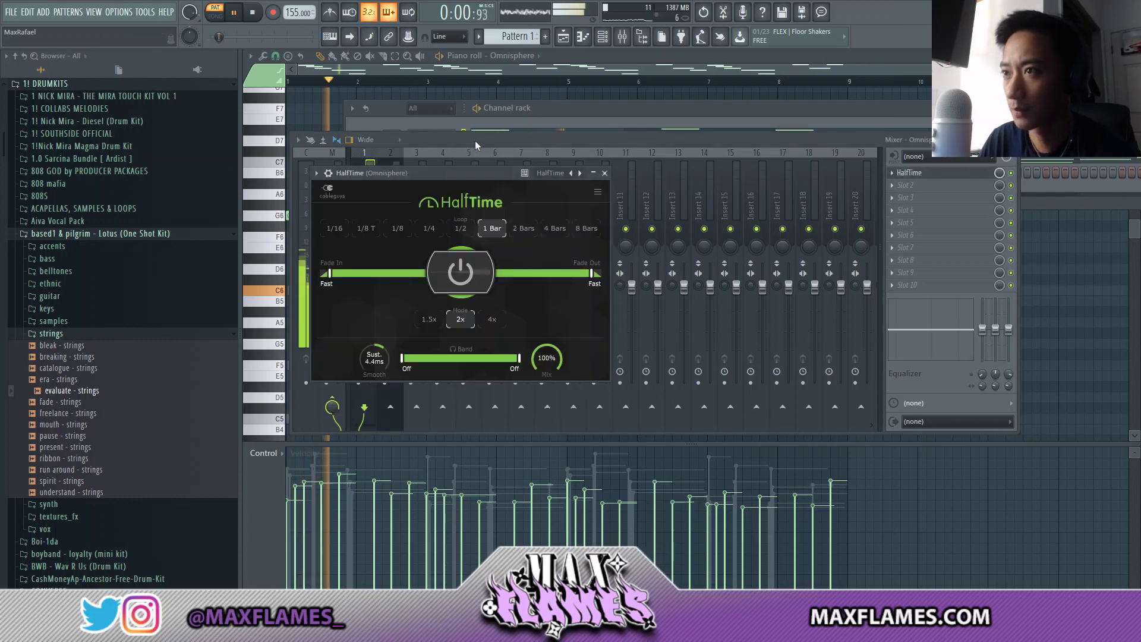
click(476, 141)
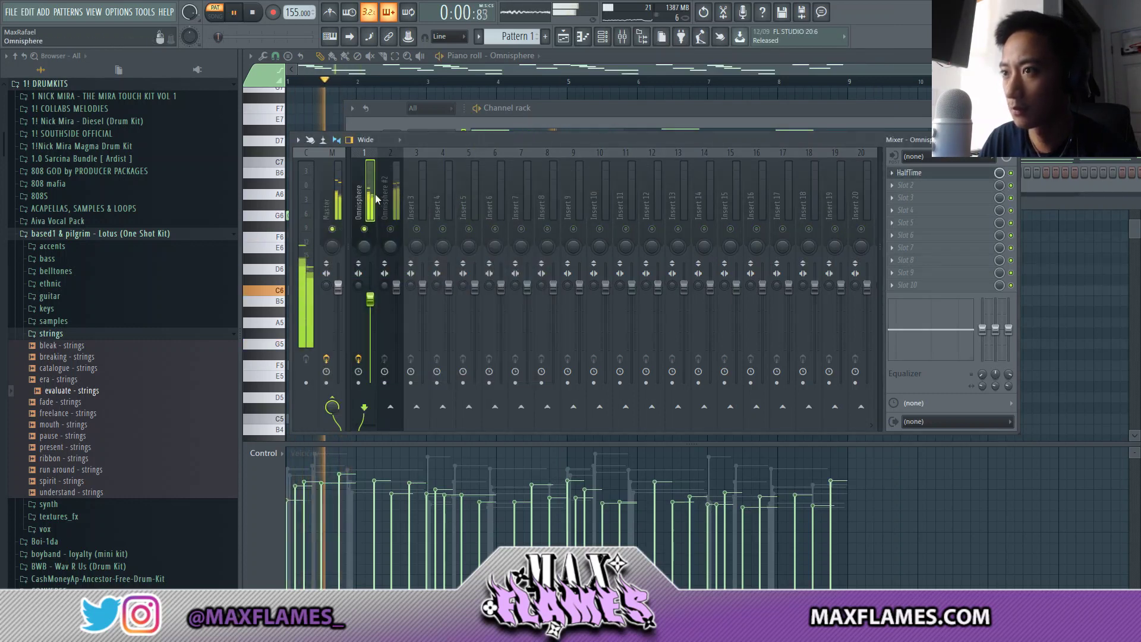
click(968, 173)
key(space)
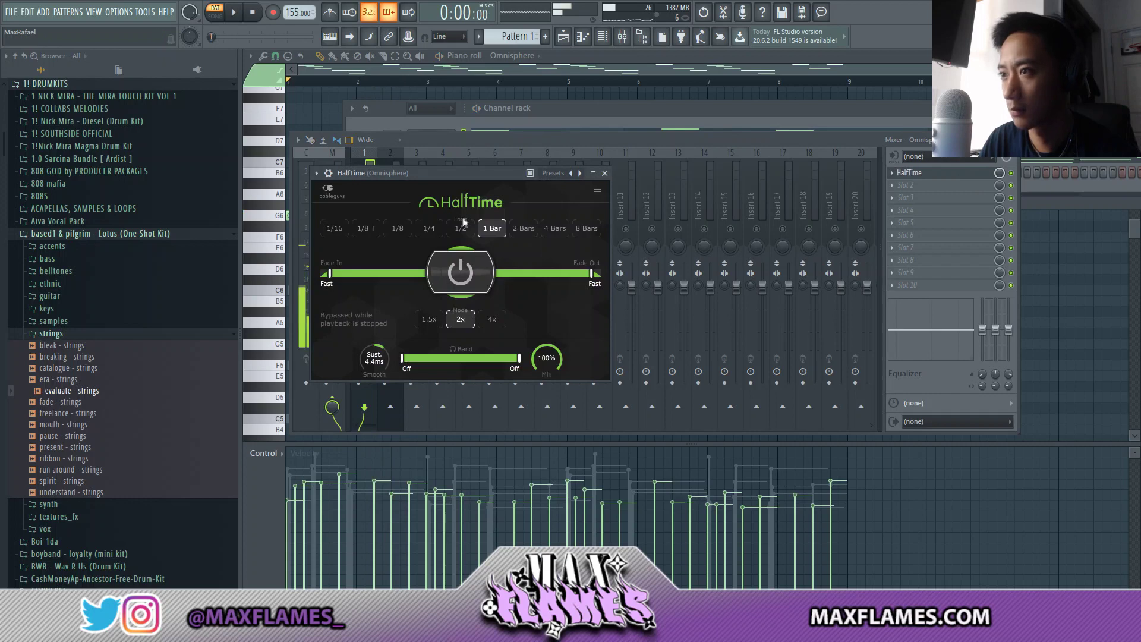
click(500, 145)
Unmute the Omnisphere #2 mixer track and balance it against Omnisphere by lowering its fader and slightly raising the other during playback
click(390, 230)
key(space)
drag(398, 291, 400, 295)
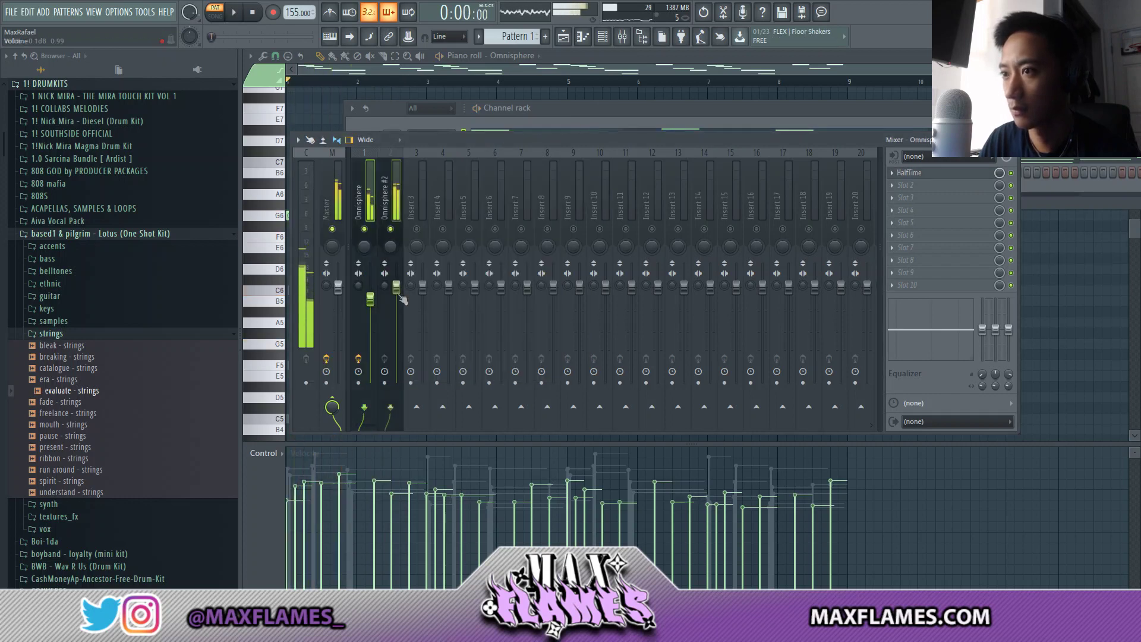
key(space)
click(370, 300)
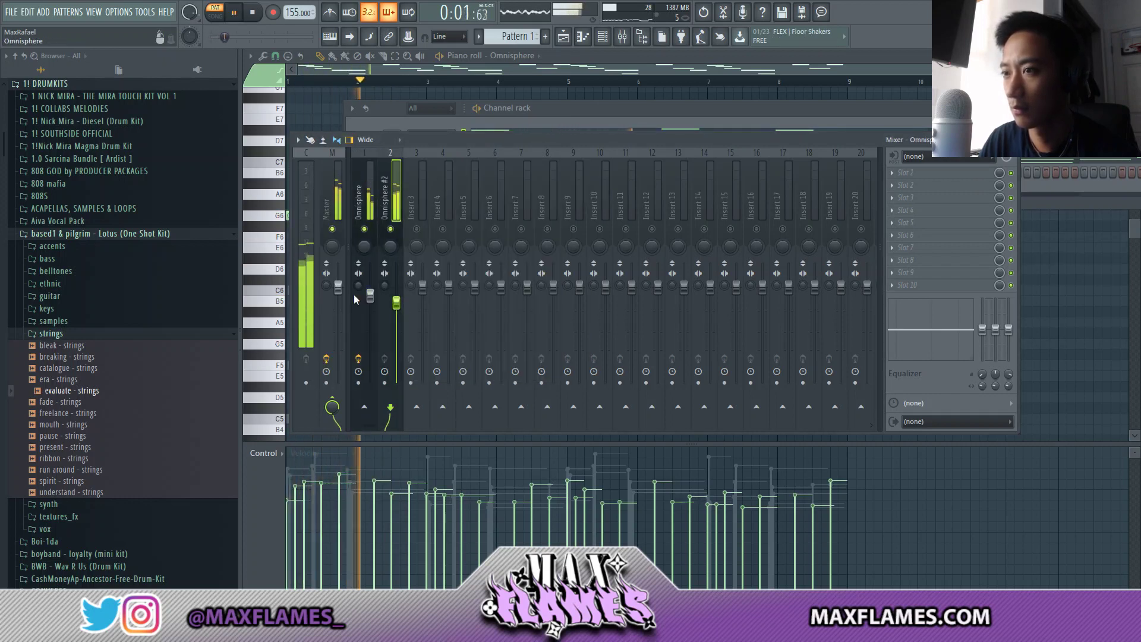
key(space)
Transpose both the Omnisphere melody and the Omnisphere #2 chords down three semitones and play the pattern
right_click(1100, 277)
key(shift+Down)
key(shift+Down)
key(shift+Down)
scroll(521, 58, down, 1)
key(shift+Down)
key(shift+Down)
key(shift+Down)
key(space)
key(F6)
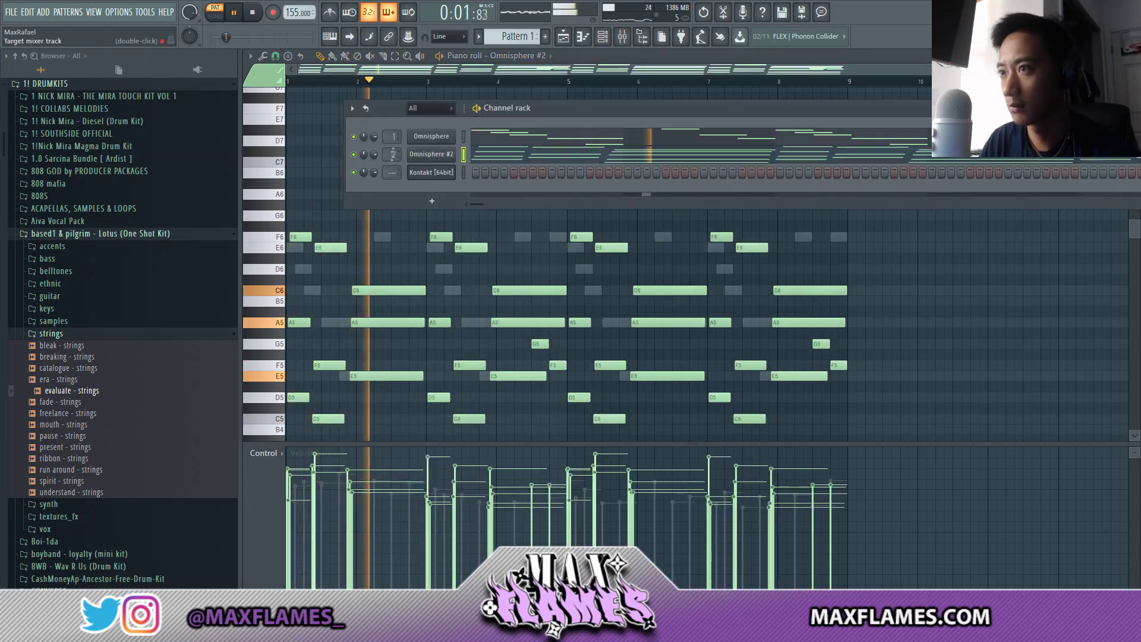
key(F9)
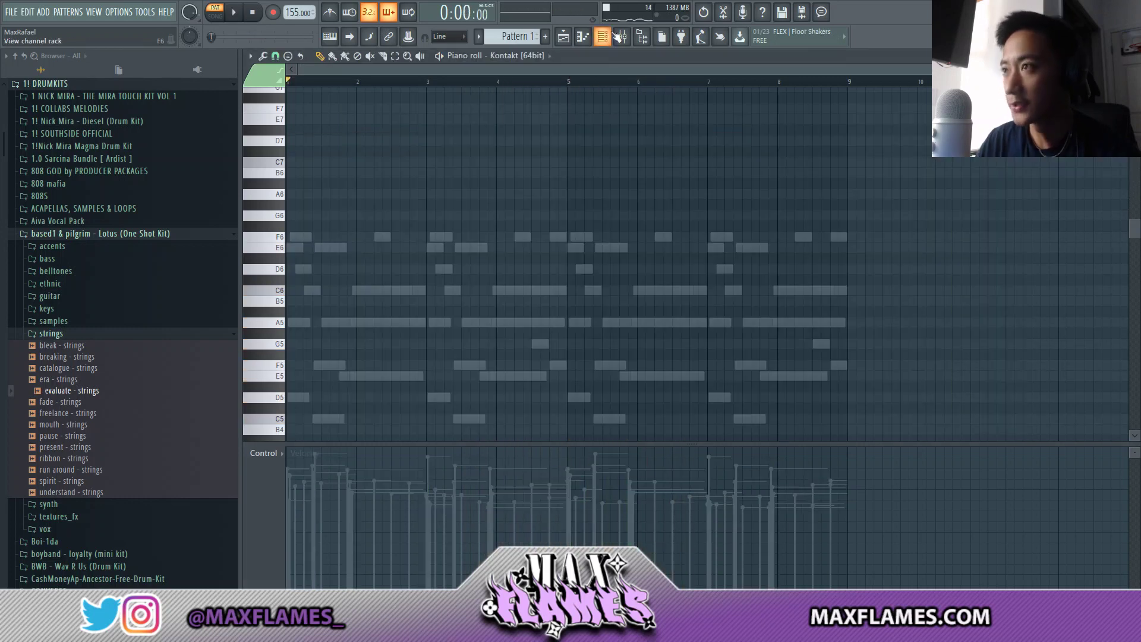
Check the Jubal Flute instrument in the Kontakt channel, open that channel's piano roll, and play the pattern
click(603, 38)
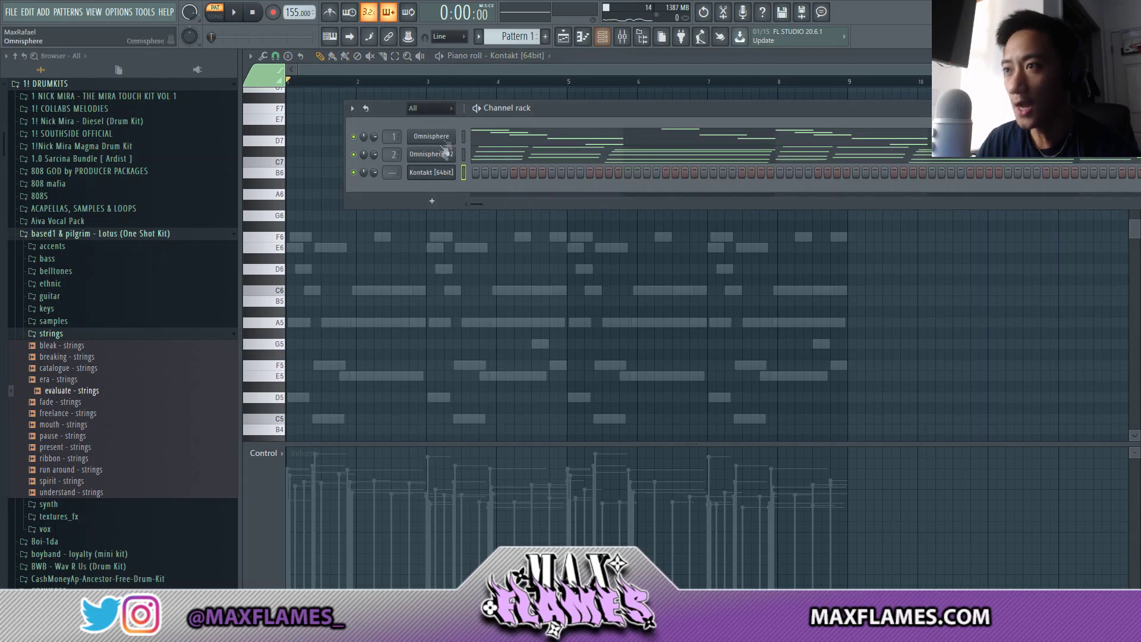
click(440, 173)
drag(527, 187, 548, 127)
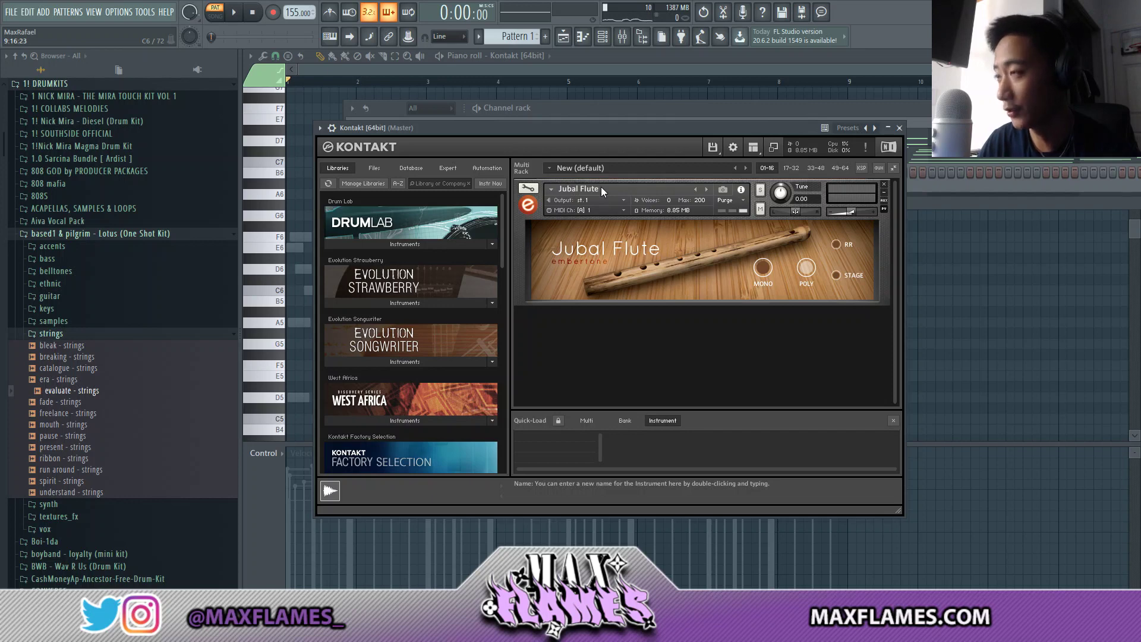
right_click(436, 172)
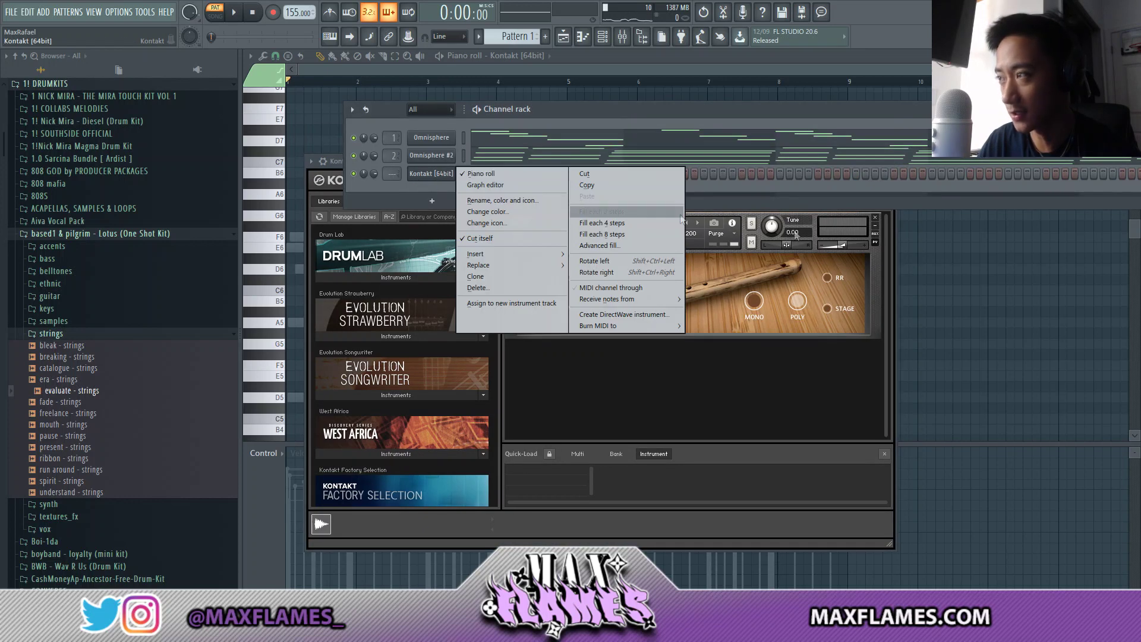
click(481, 174)
key(space)
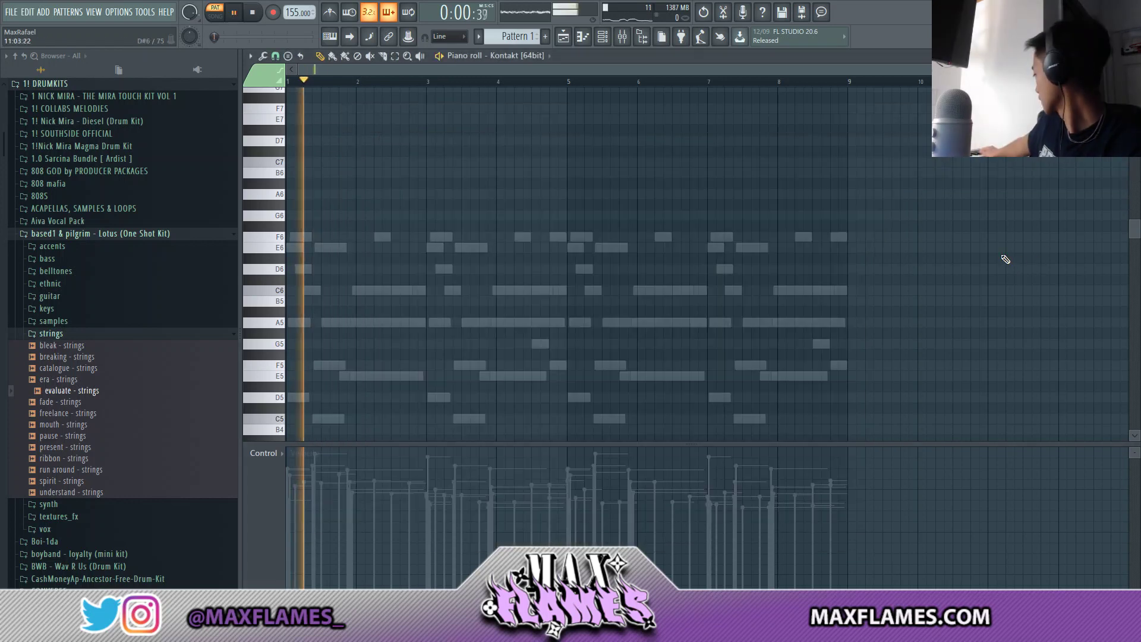
Play the pattern repeatedly while trying out flute notes over the chords and counter melody
key(space)
key(space)
key(space)
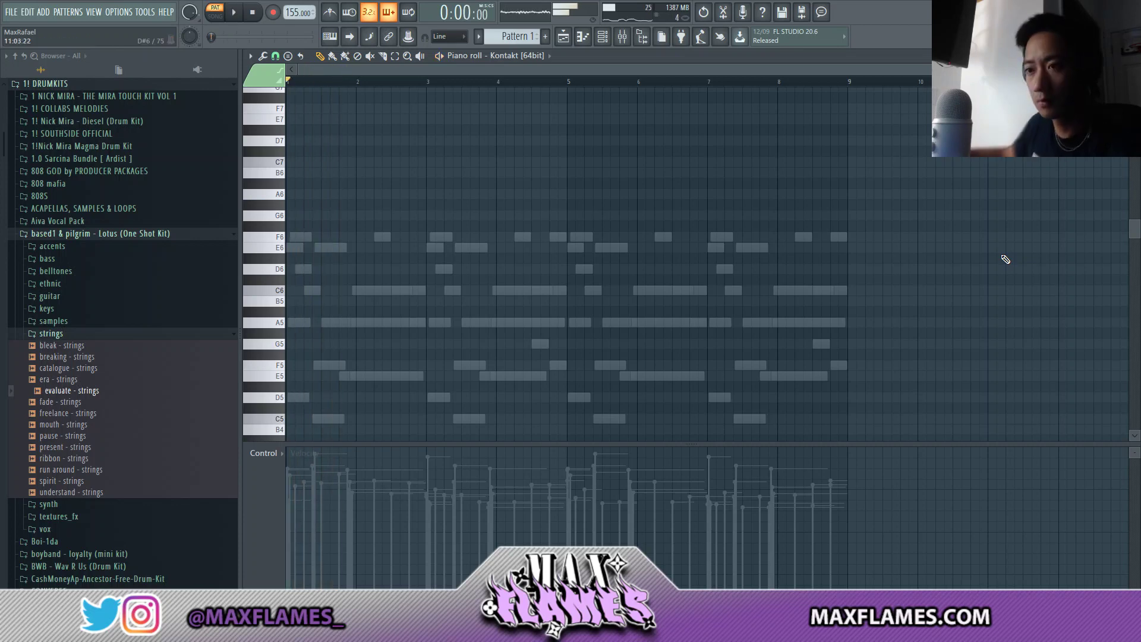
scroll(326, 315, down, 6)
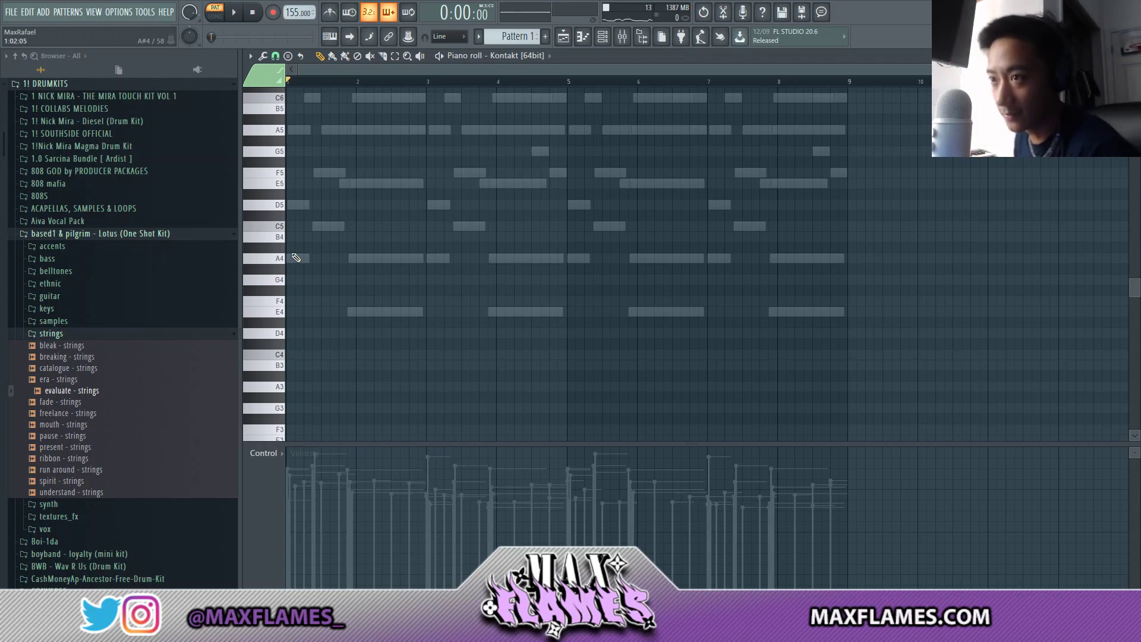
key(space)
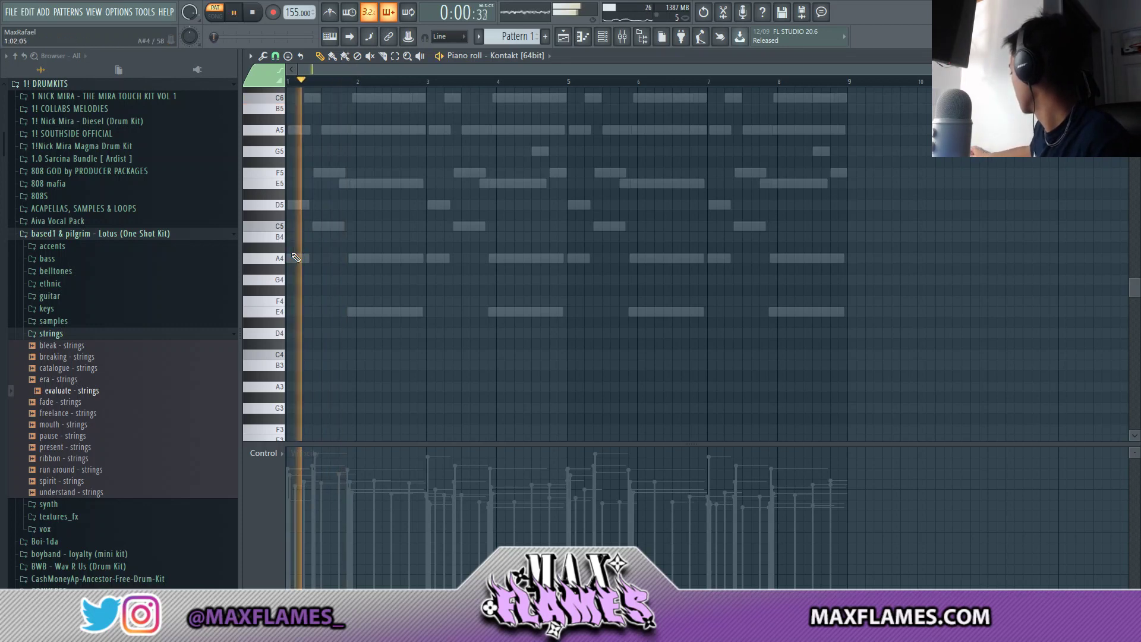
key(space)
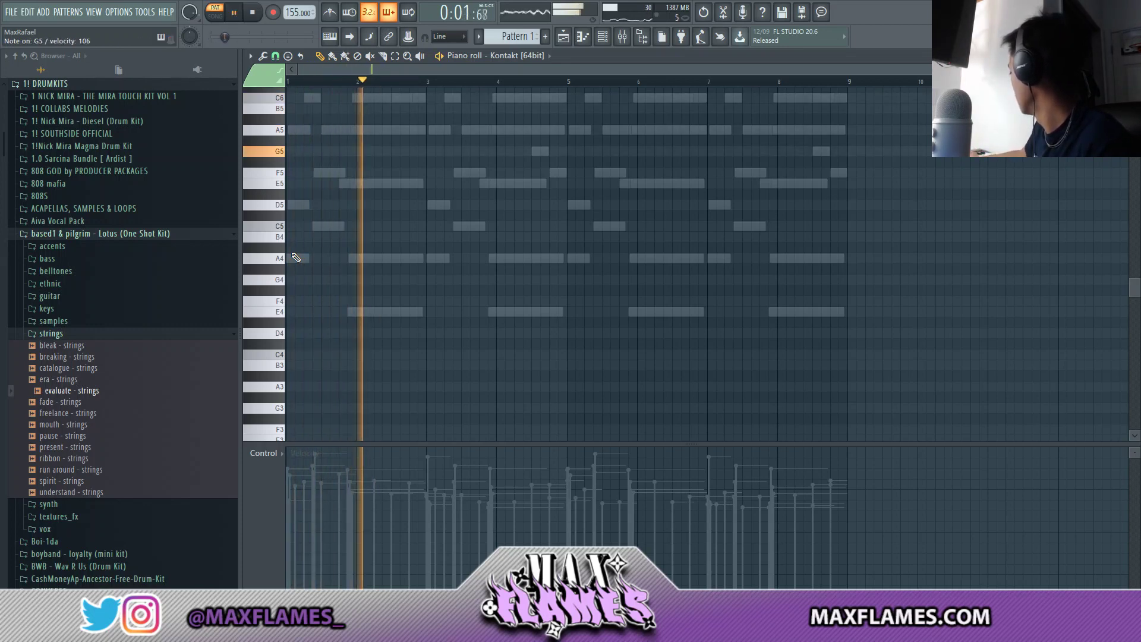
key(space)
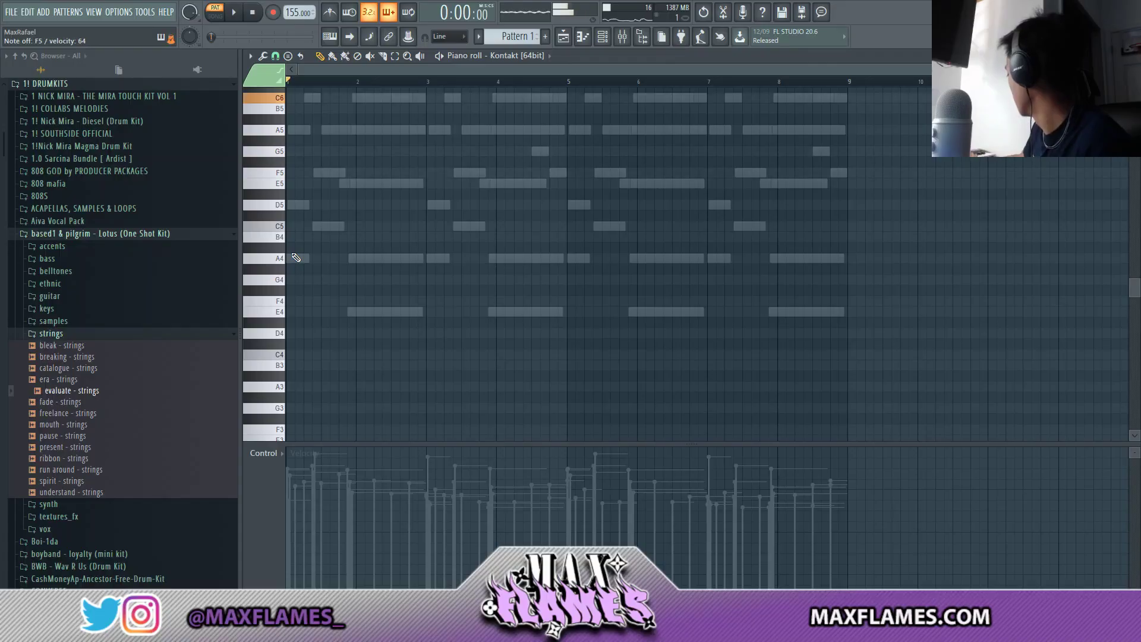
key(space)
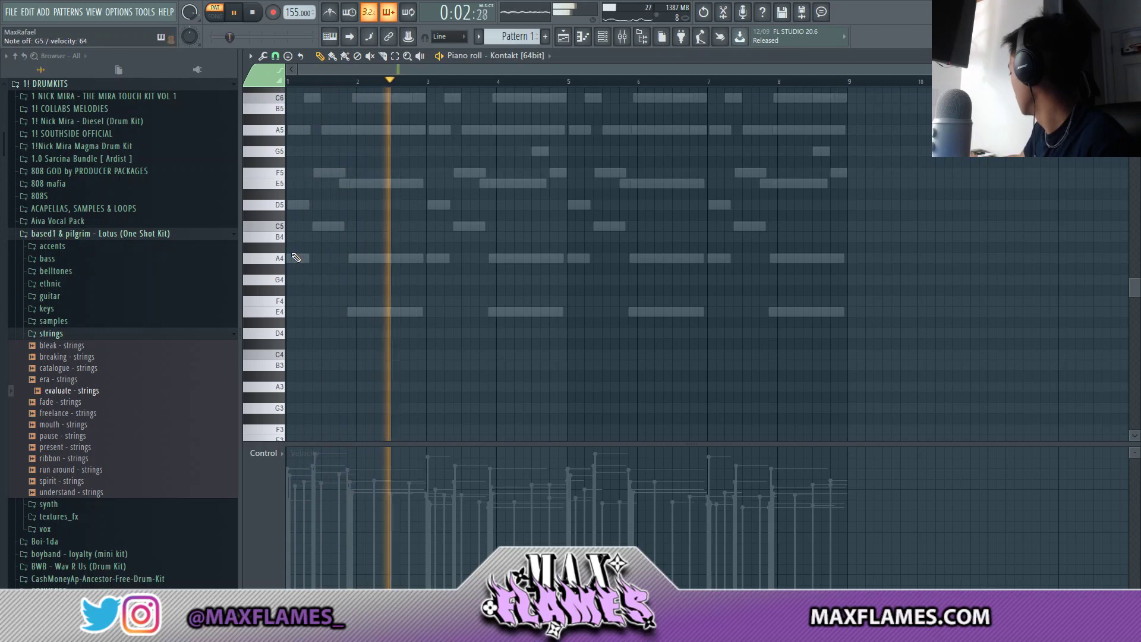
Quantize the new flute notes and shorten the C6 note so it ends at bar 3
key(space)
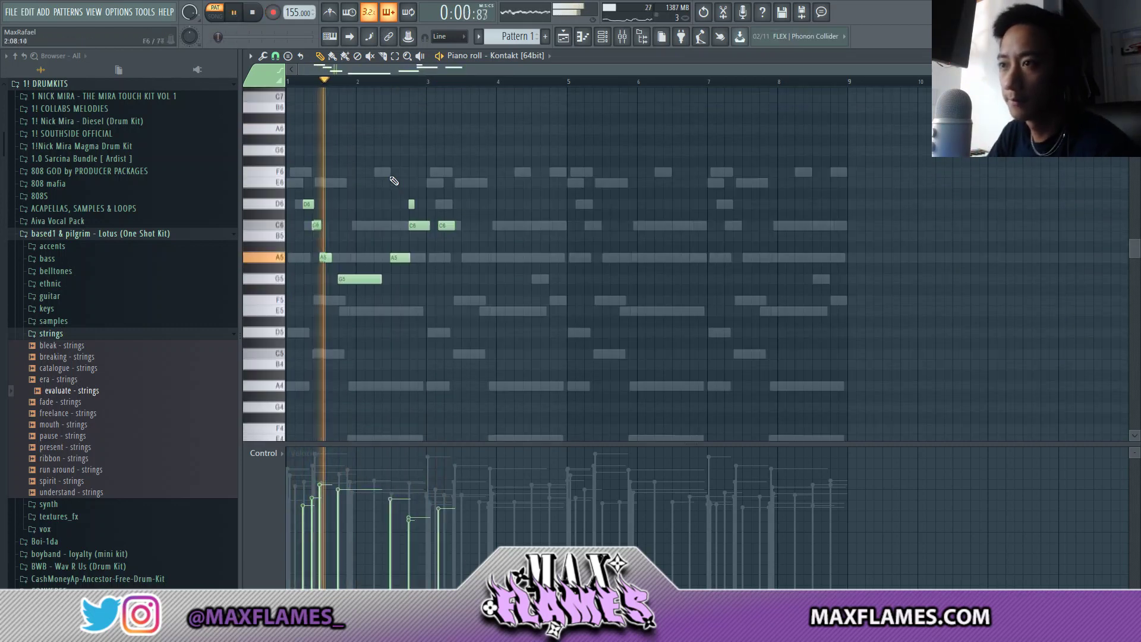
key(space)
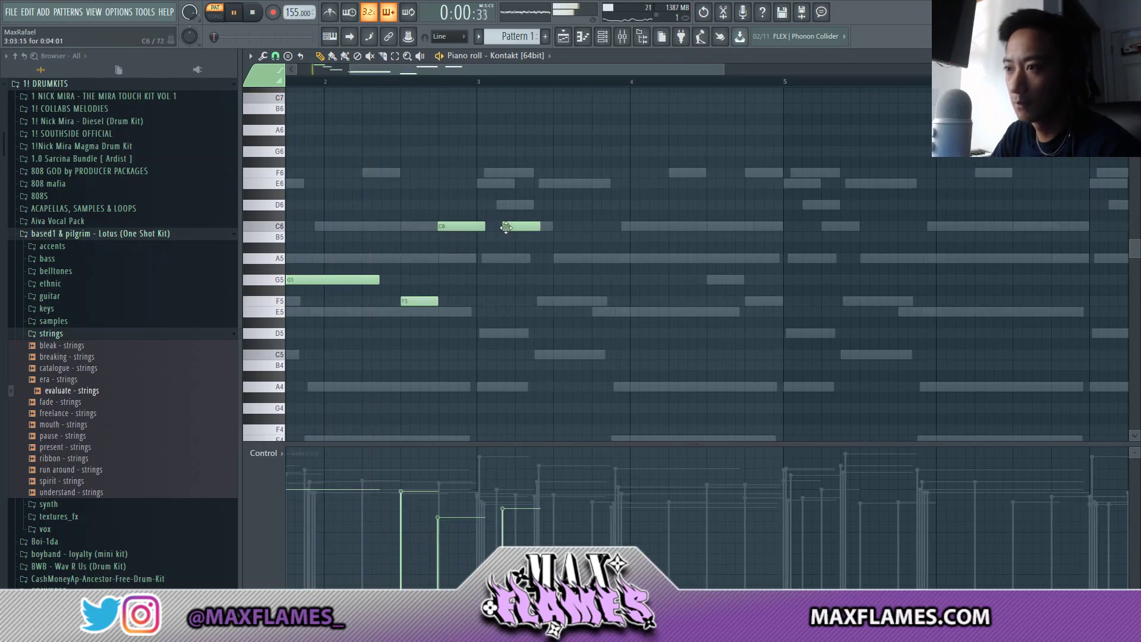
key(alt+q)
click(630, 386)
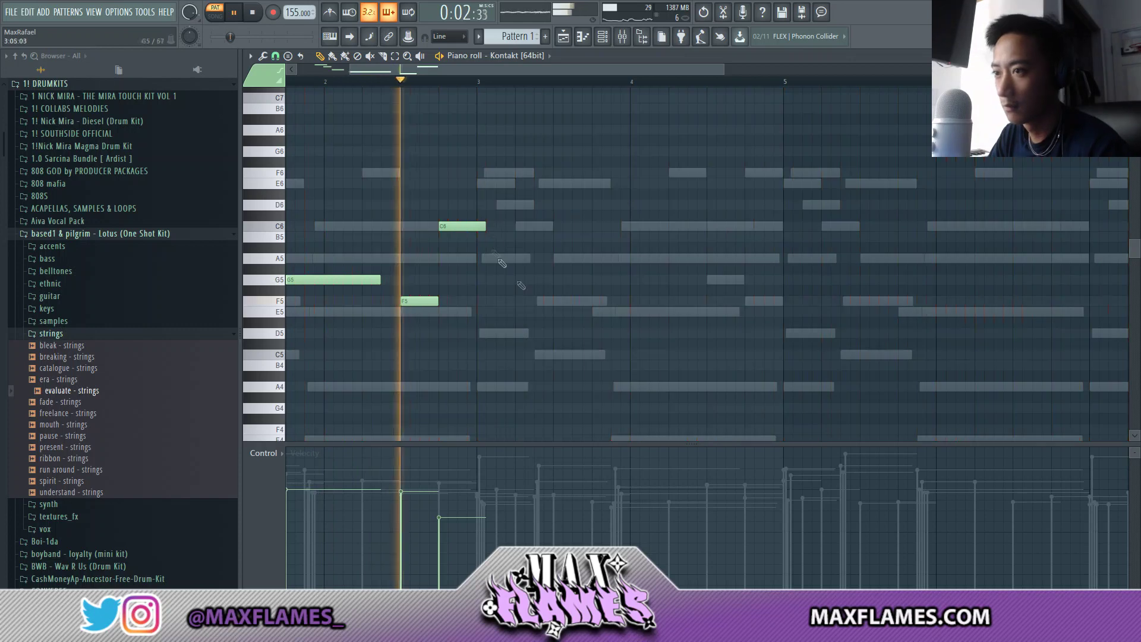
key(space)
drag(485, 228, 477, 230)
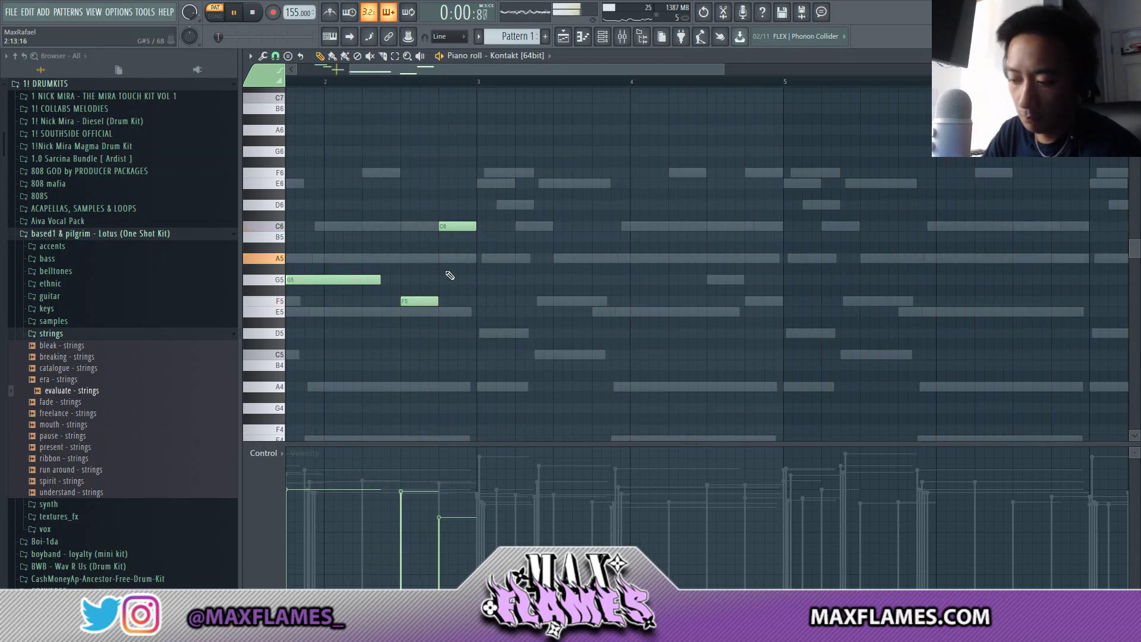
Make the flute notes legato and duplicate the two-bar phrase into bars 3 and 4
key(ctrl+l)
key(ctrl+b)
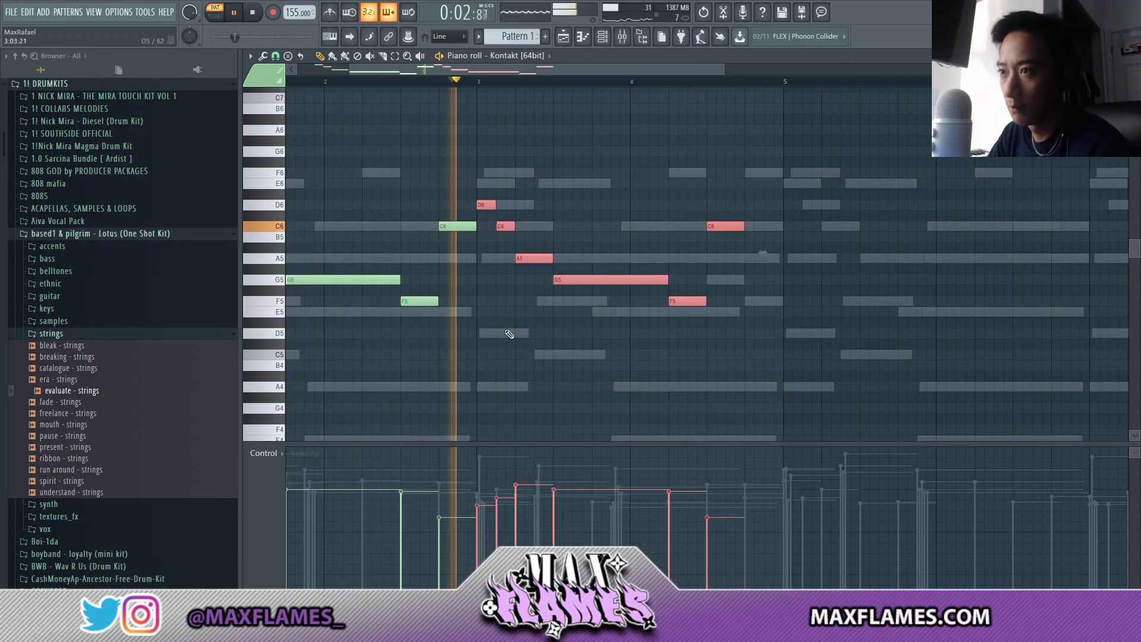
key(space)
In the bar 3 copy, lower the opening D6 to A5, delete the long G5 and lengthen the second A5 by one beat
click(483, 183)
drag(486, 205, 484, 261)
right_click(582, 280)
drag(553, 258, 590, 259)
key(space)
key(space)
drag(504, 227, 500, 226)
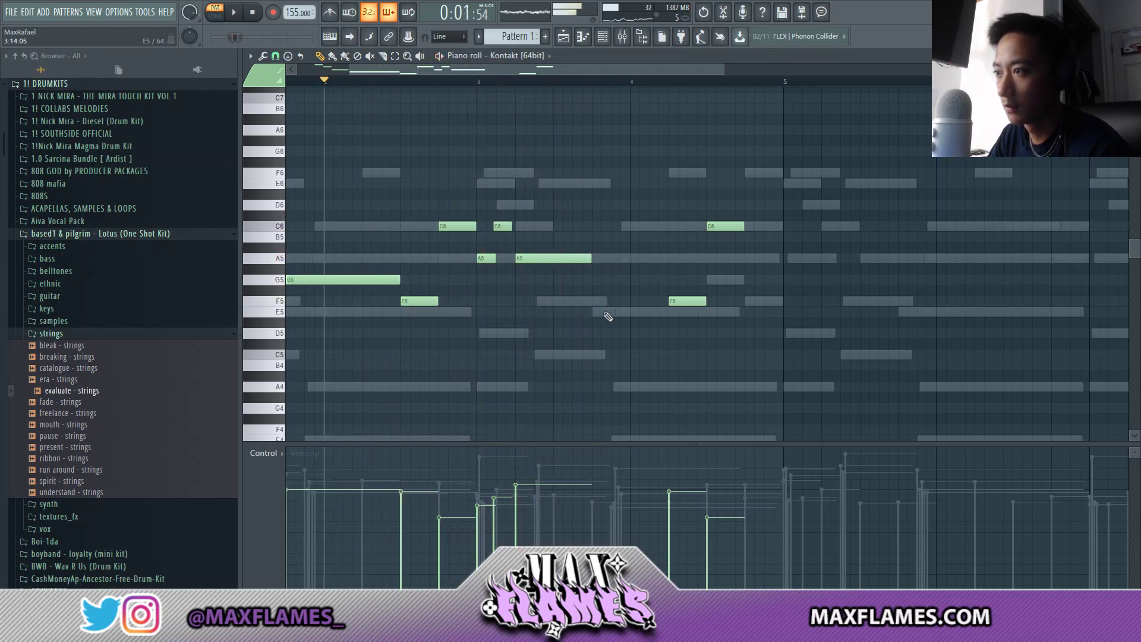
Add a three-beat E5 flute note starting on beat 4 of bar 3, replacing the copied F5
drag(606, 311, 668, 312)
key(space)
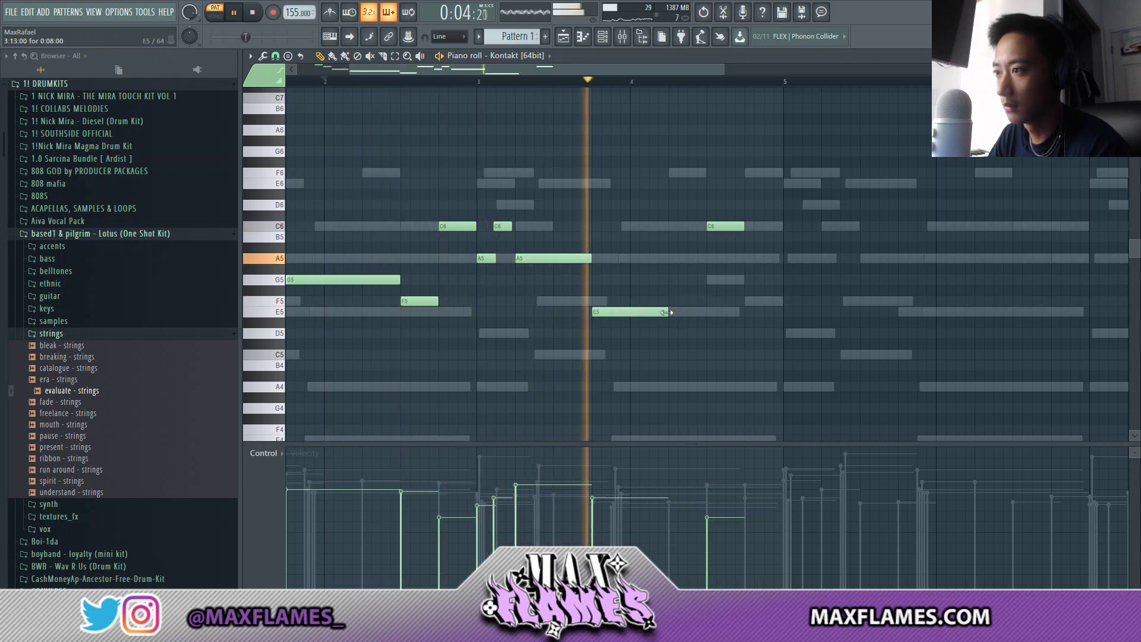
drag(668, 311, 706, 313)
key(space)
Finish the flute phrase in bar 4 with a one-beat A5 on beat 3 and a one-beat F5 on beat 4
click(710, 280)
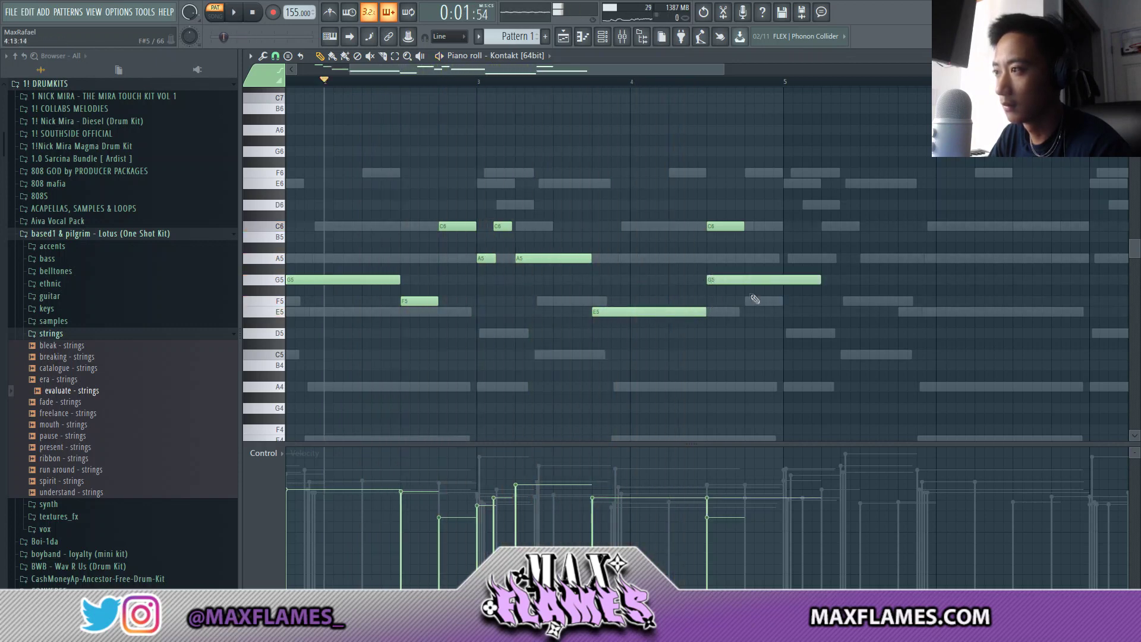
key(space)
drag(859, 302, 773, 301)
drag(819, 258, 743, 258)
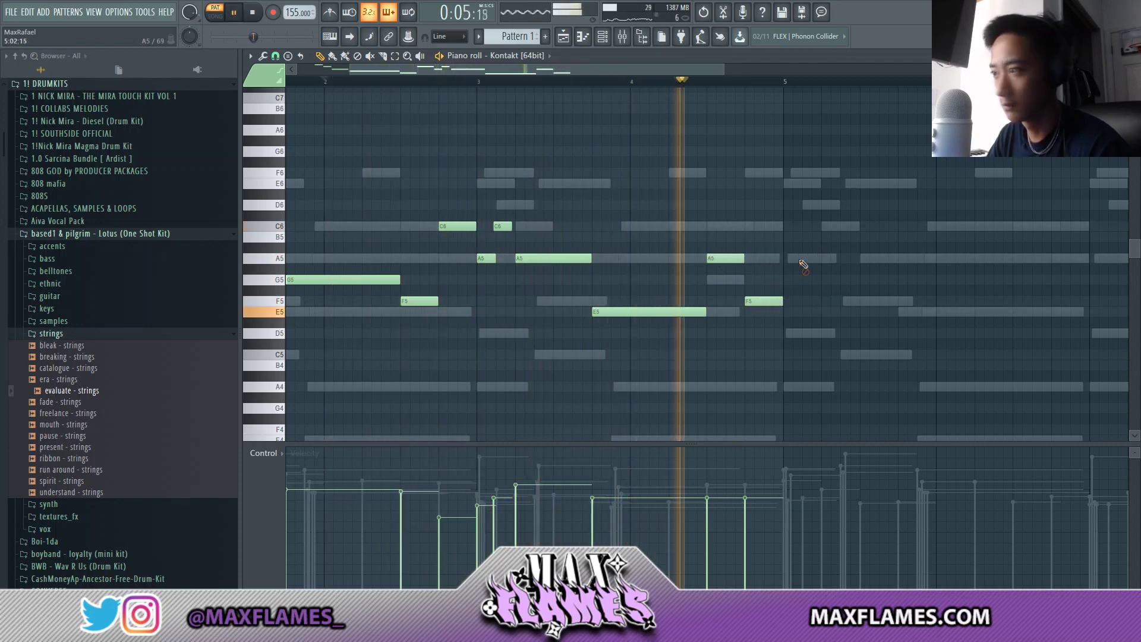
Duplicate the four-bar flute phrase into bars 5 to 8 and transpose all the flute notes up one octave
scroll(716, 277, down, 3)
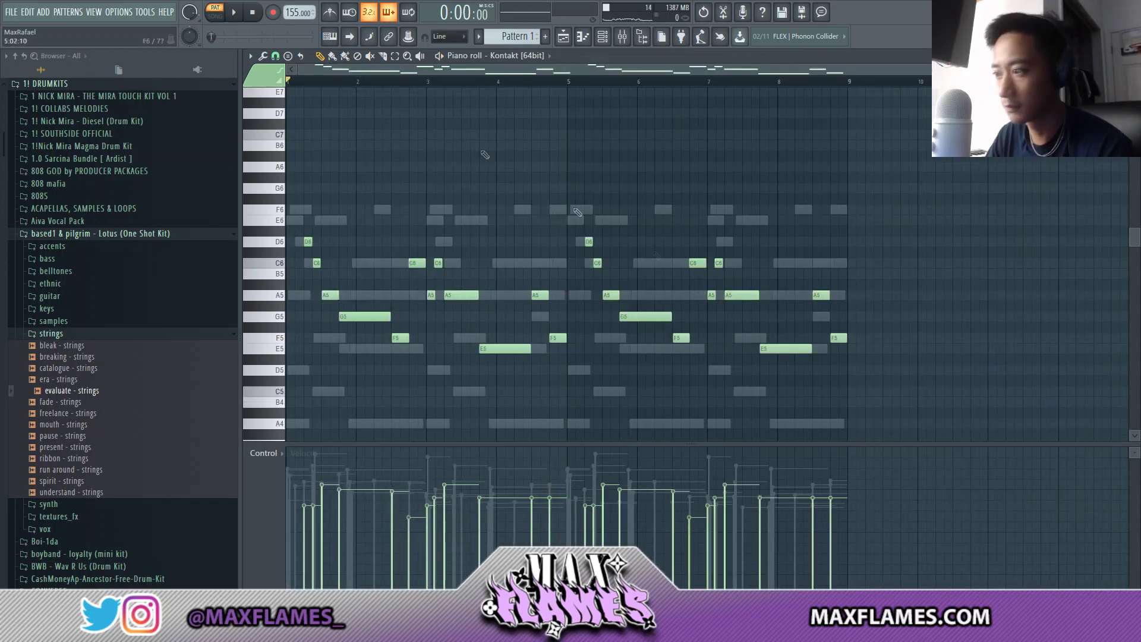
key(space)
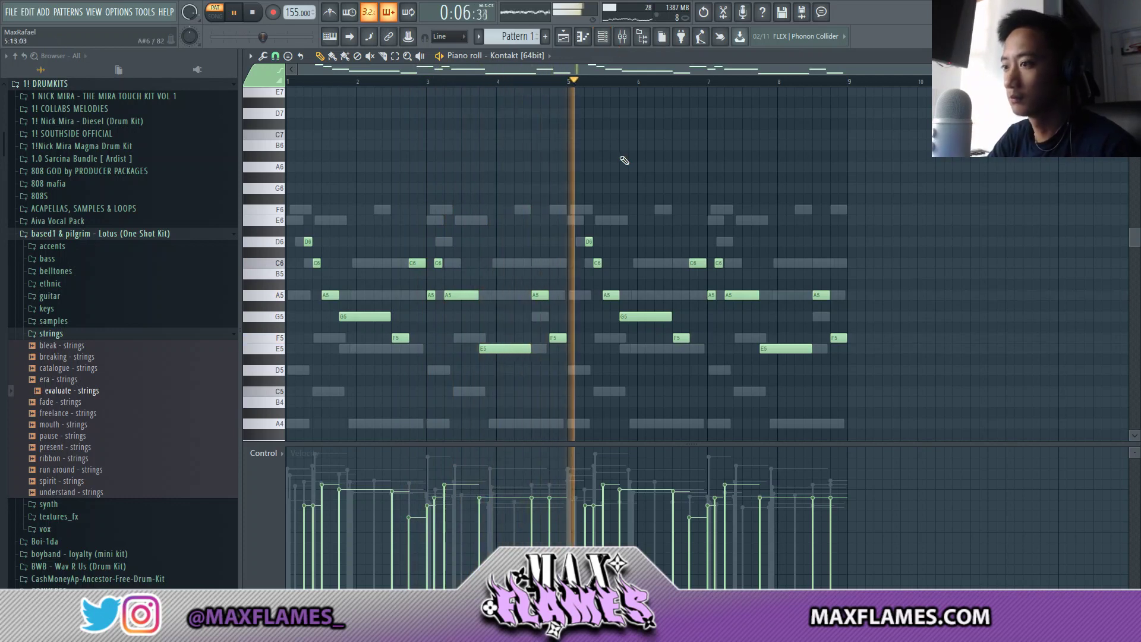
key(ctrl+Up)
key(space)
key(space)
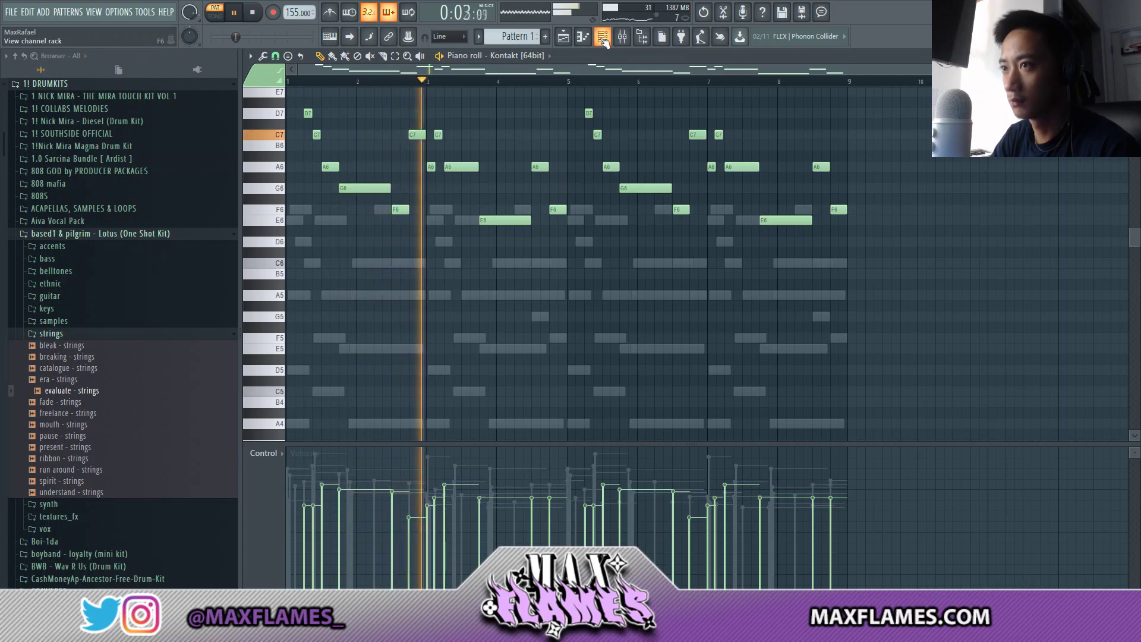
Try a variation of the D7 and C7 flute notes at the start of bar 5 during playback
scroll(355, 144, up, 3)
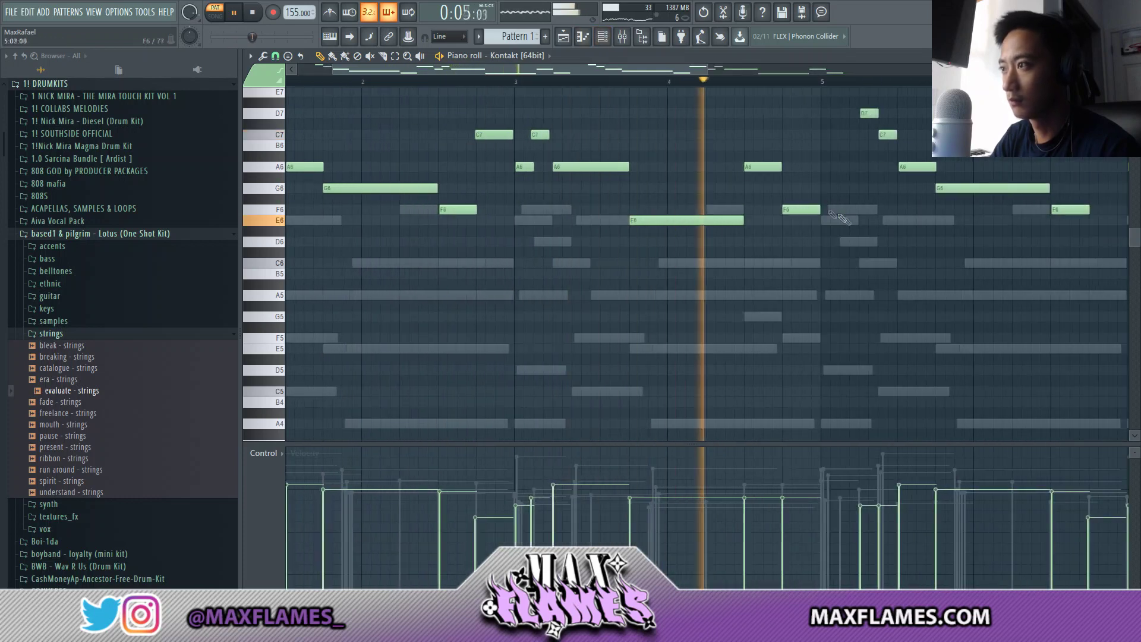
scroll(859, 247, down, 2)
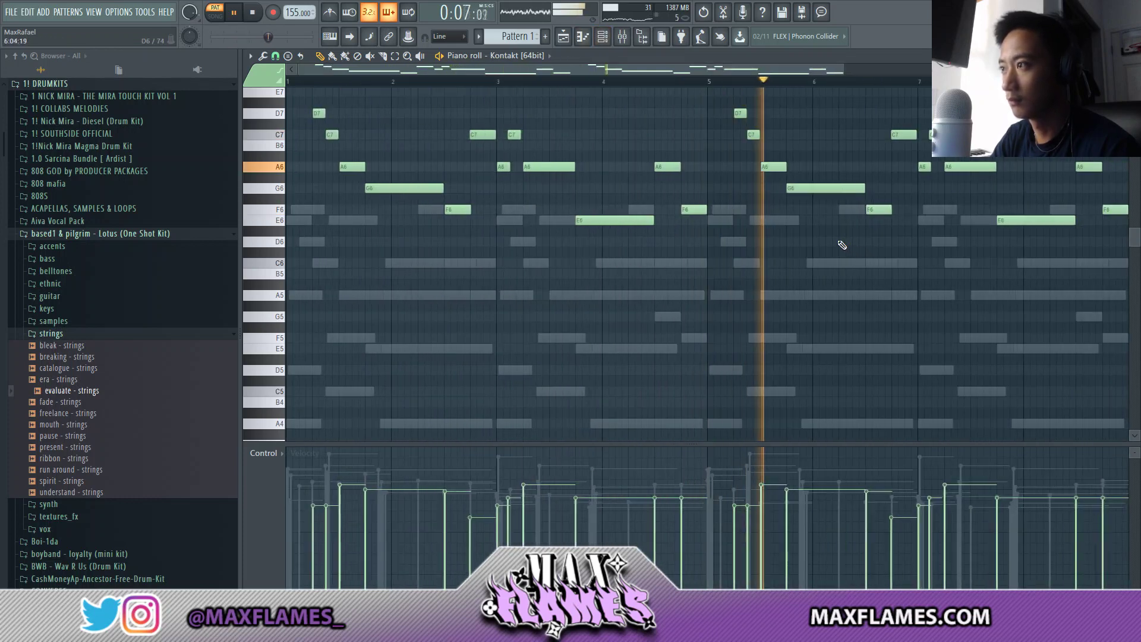
scroll(743, 178, down, 1)
key(space)
key(space)
scroll(715, 143, up, 3)
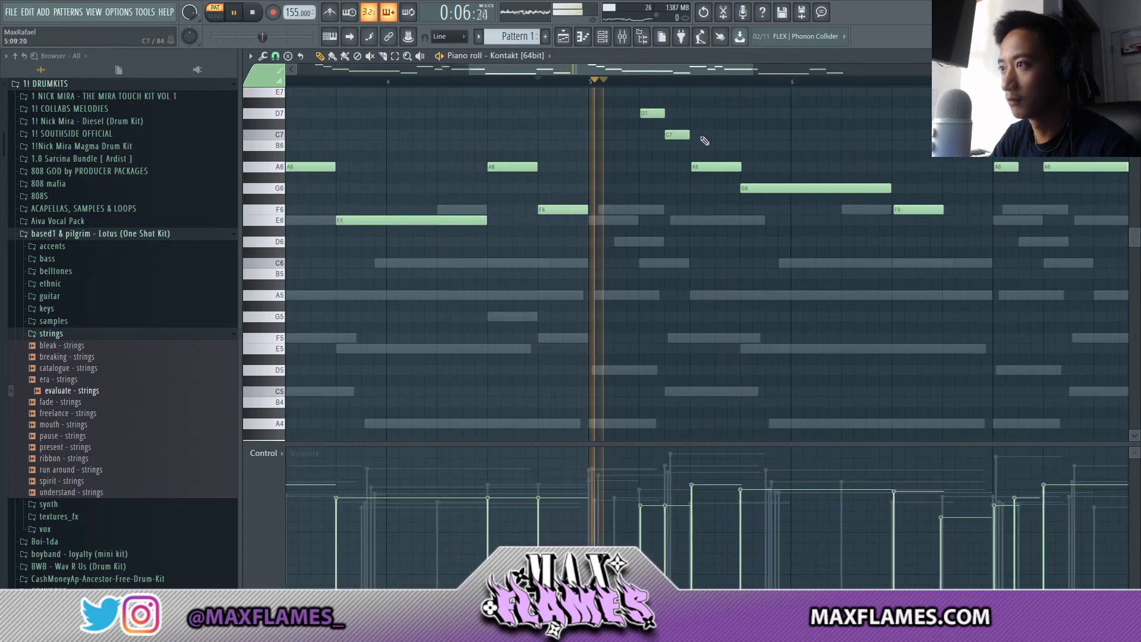
click(656, 111)
right_click(679, 112)
key(space)
key(space)
ctrl+click(655, 113)
scroll(648, 143, down, 2)
drag(648, 188, 892, 112)
scroll(682, 151, down, 1)
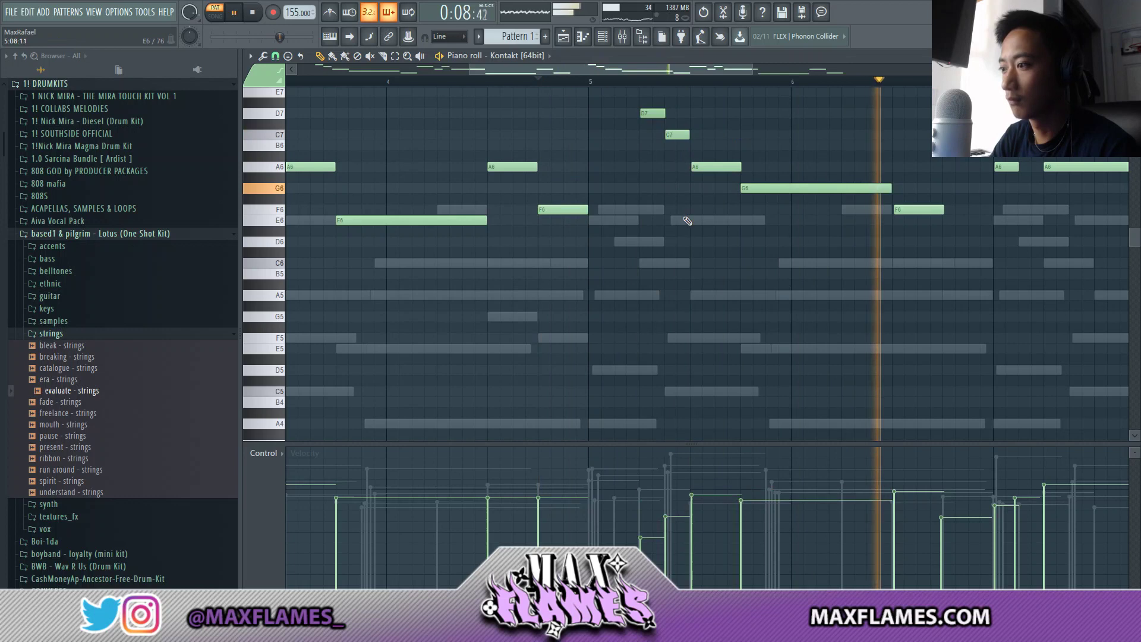
Select all the flute notes, lower their velocities together and play the pattern
scroll(690, 178, down, 3)
key(ctrl+a)
scroll(699, 221, down, 3)
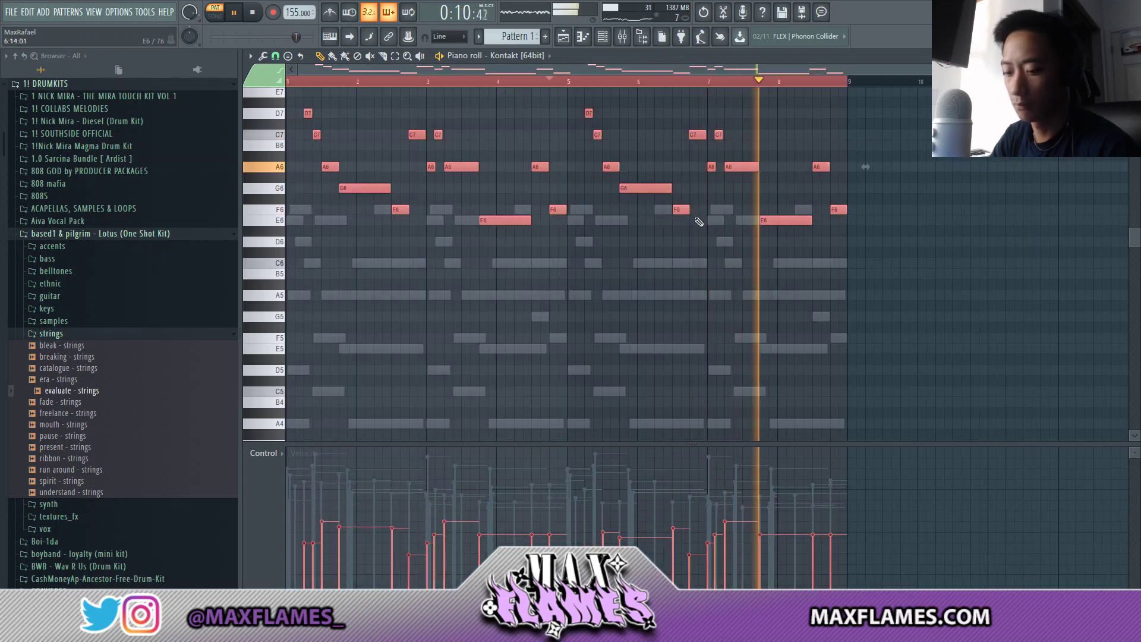
ctrl+click(699, 221)
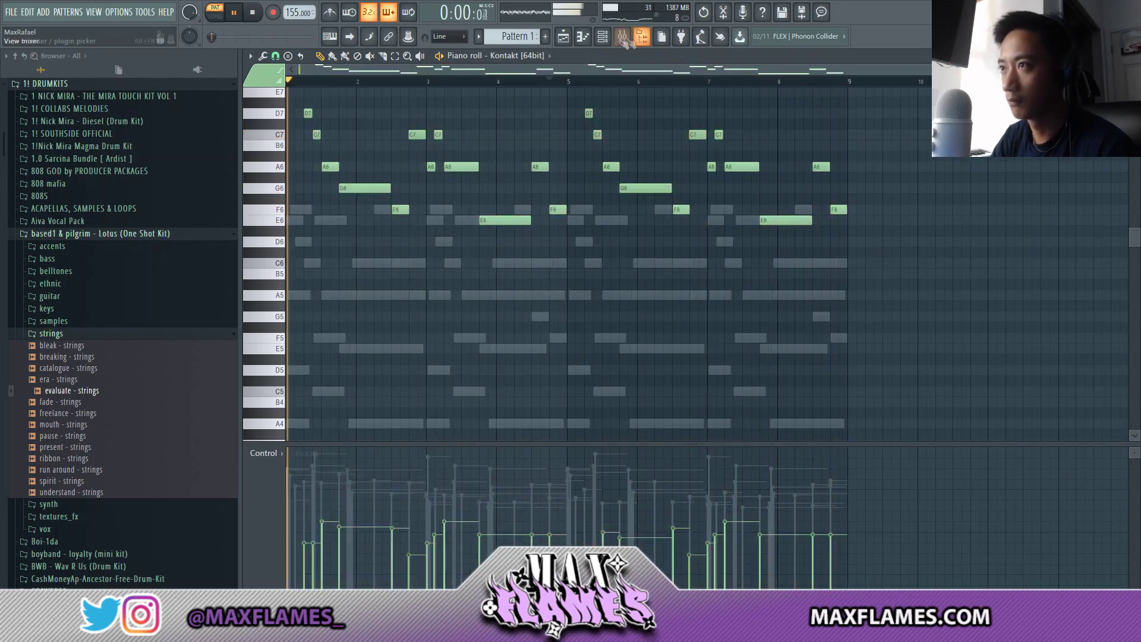
key(space)
click(743, 81)
key(space)
drag(835, 205, 834, 129)
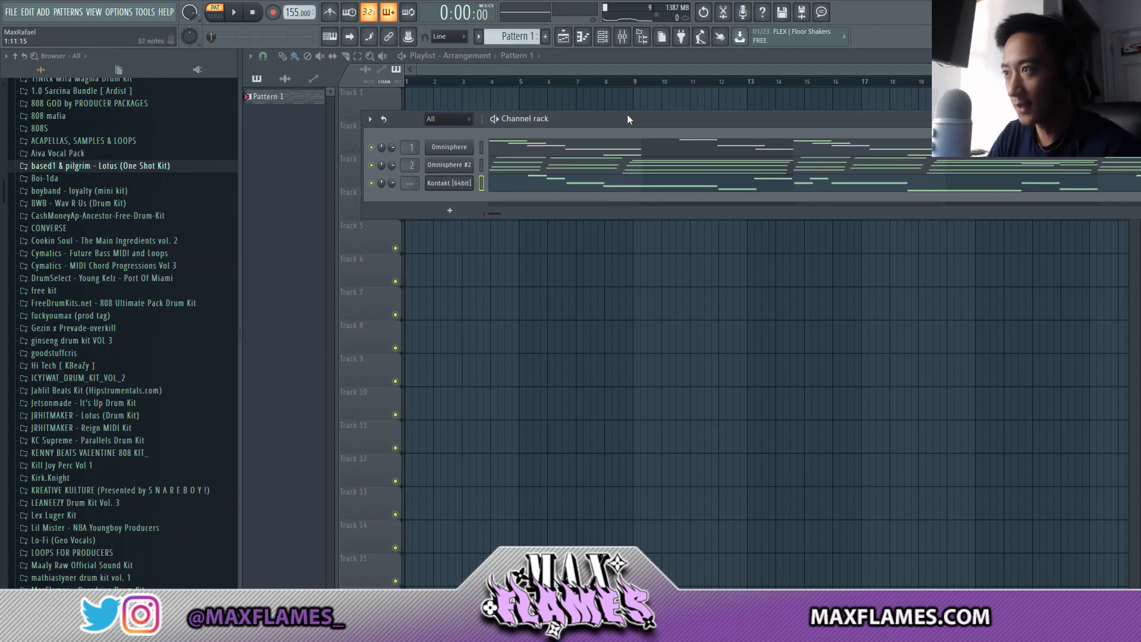
drag(628, 116, 637, 121)
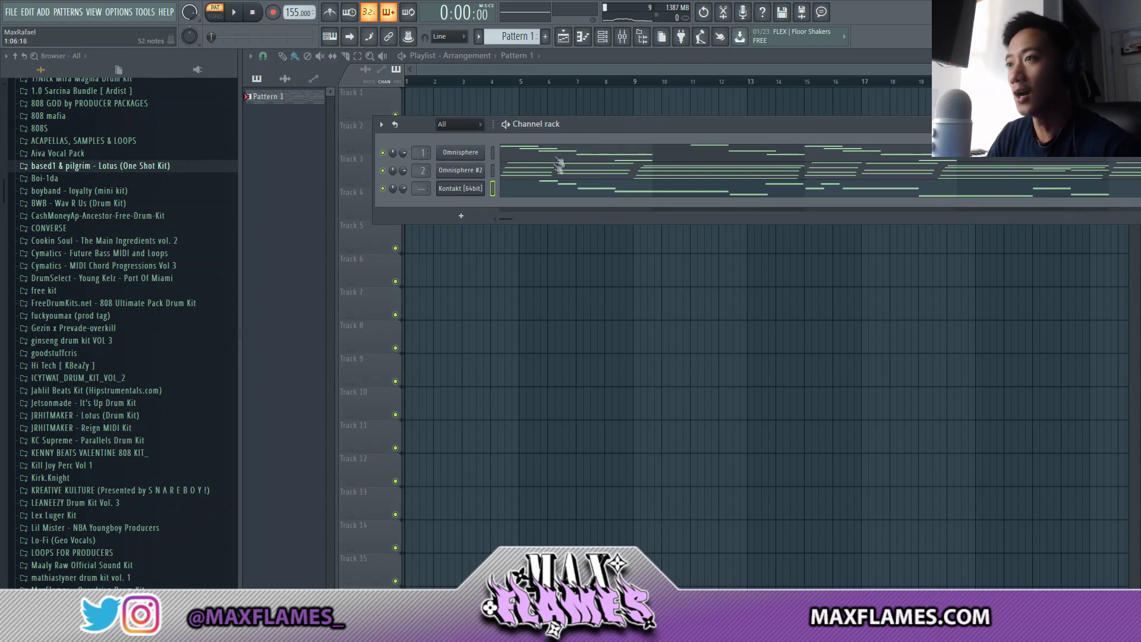
drag(580, 123, 580, 145)
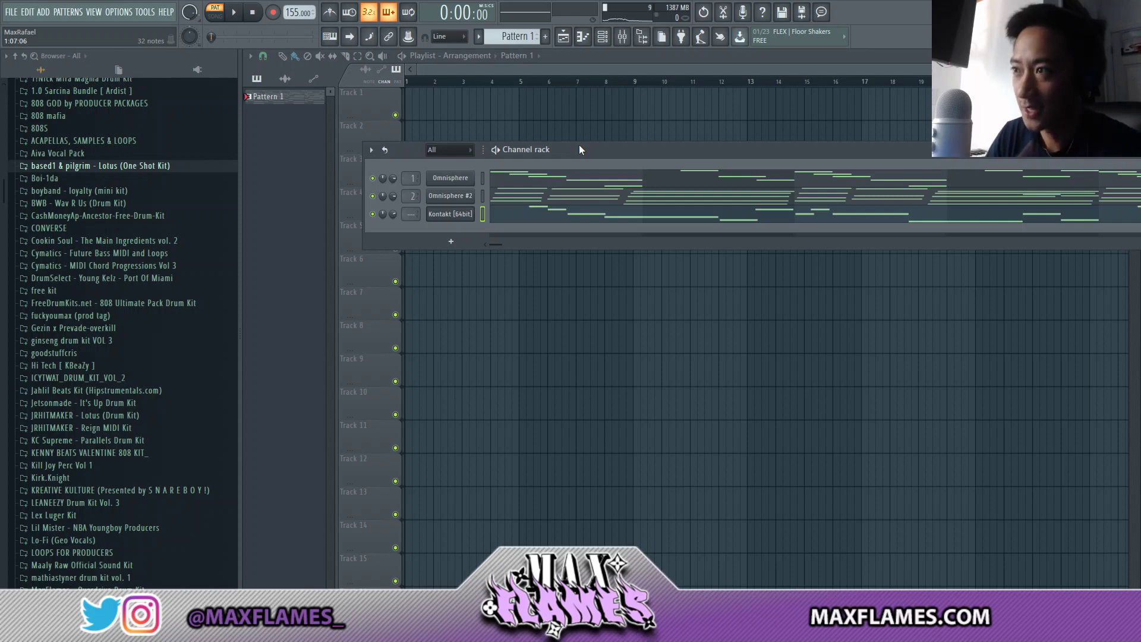
drag(575, 156, 582, 123)
Browse the based1 & pilgrim Lotus one-shot kit and add the lastingeffect fx and pocketrocket accent samples as channels
click(124, 166)
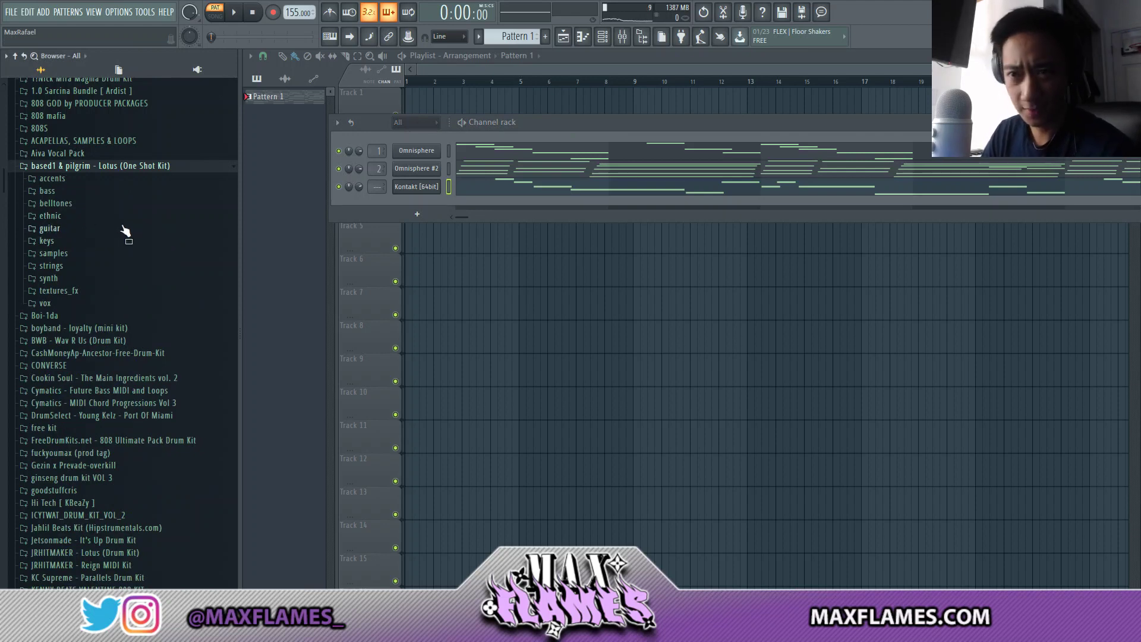
click(50, 215)
click(79, 265)
scroll(87, 297, up, 5)
click(87, 357)
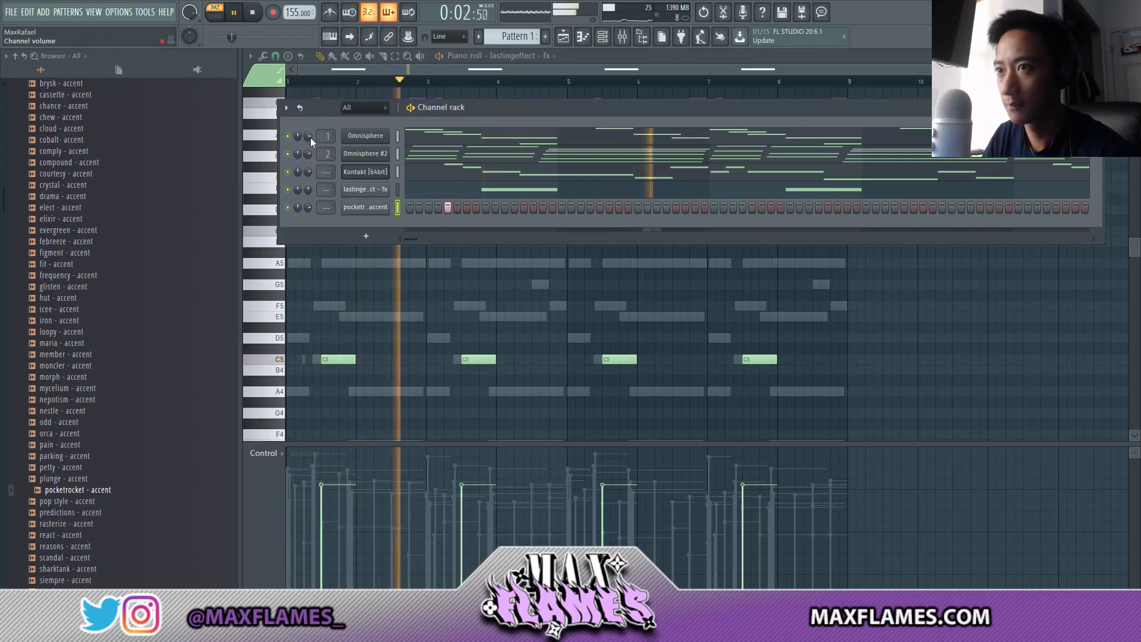
Lower the Kontakt channel's volume and add a C5 pocketrocket accent note on beat 2 of bar 5
drag(307, 172, 308, 182)
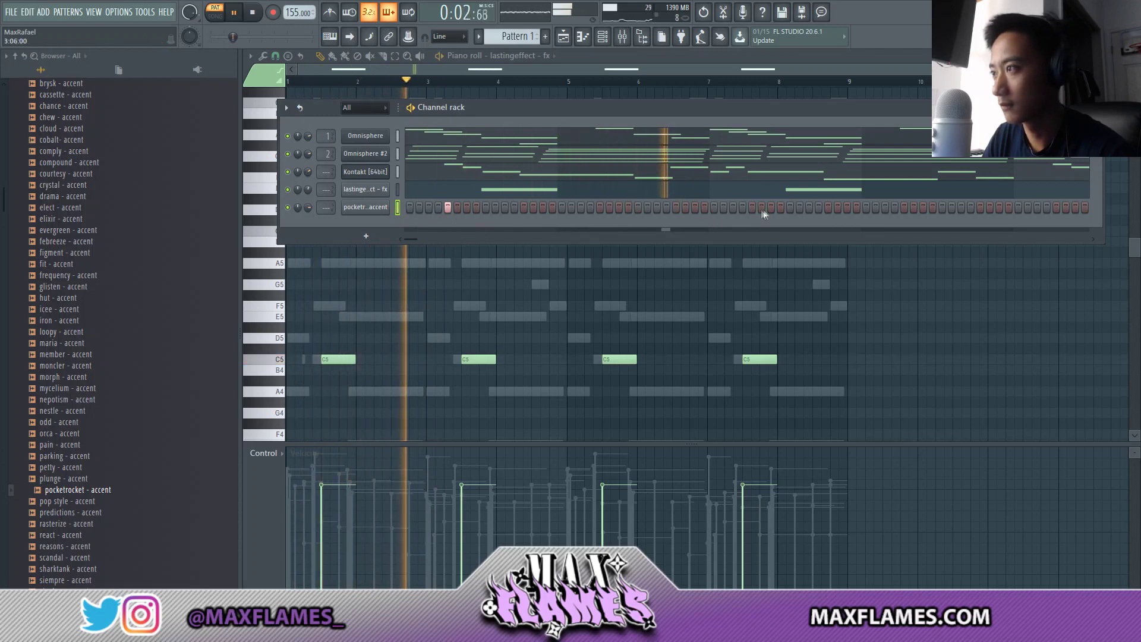
right_click(379, 208)
click(407, 209)
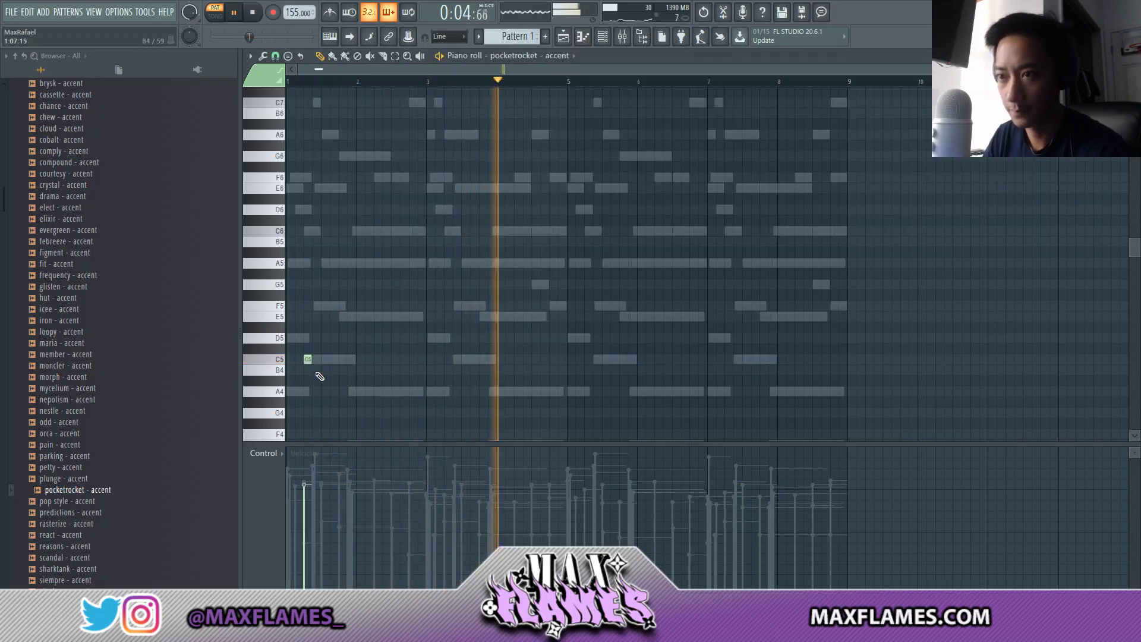
click(587, 357)
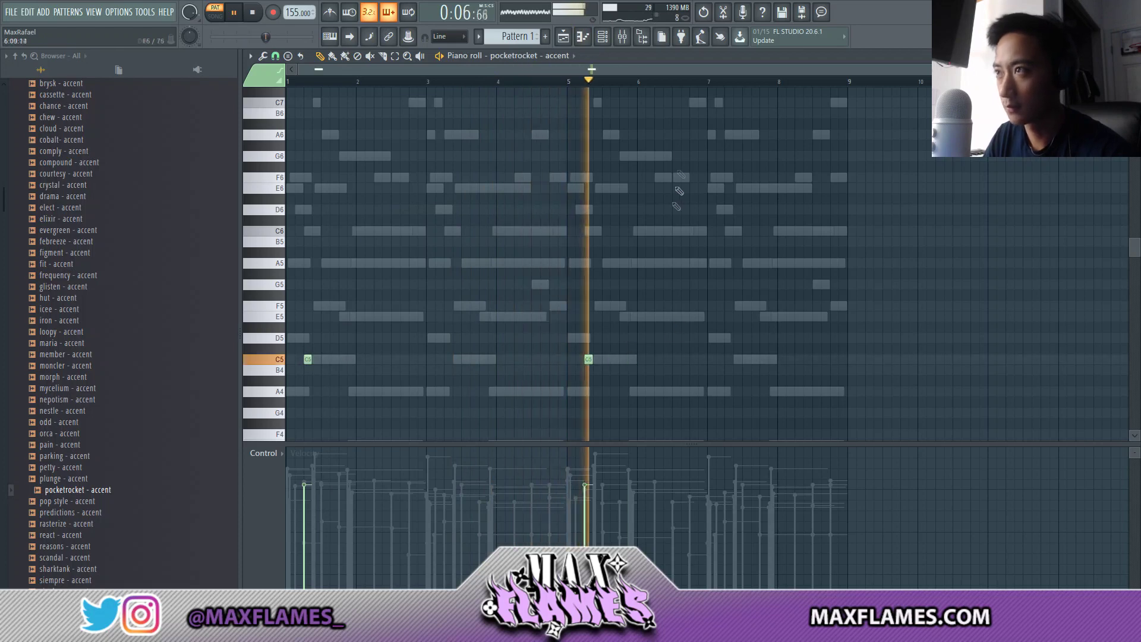
key(F6)
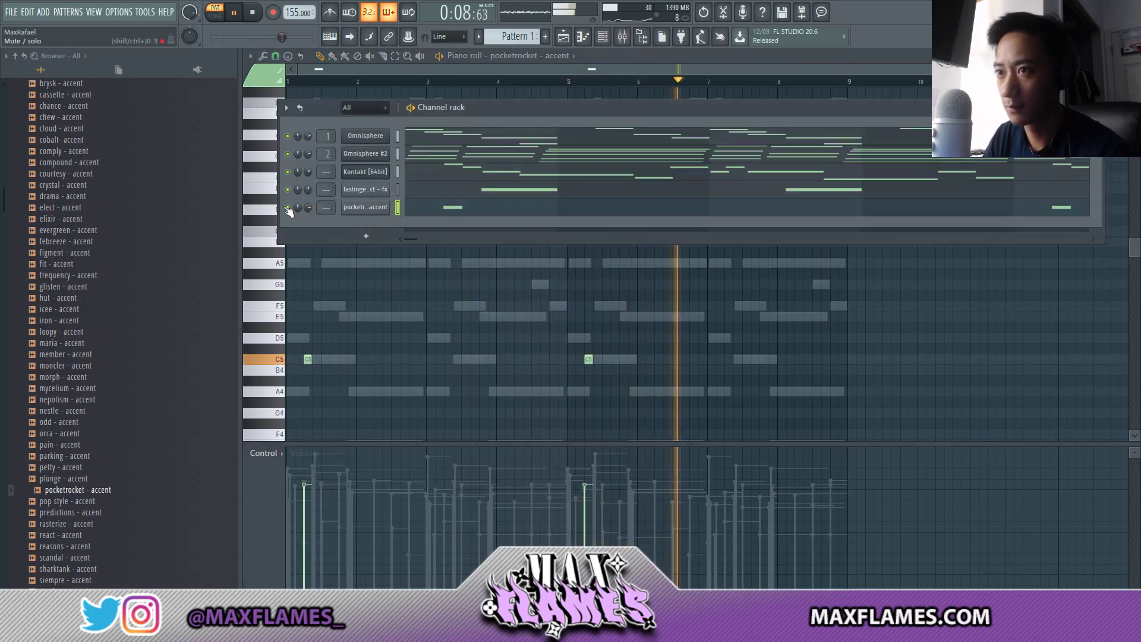
Browse the Lotus kit's strings folder, add the understand strings one-shot as a new channel and open its piano roll
scroll(75, 320, down, 4)
scroll(79, 333, down, 6)
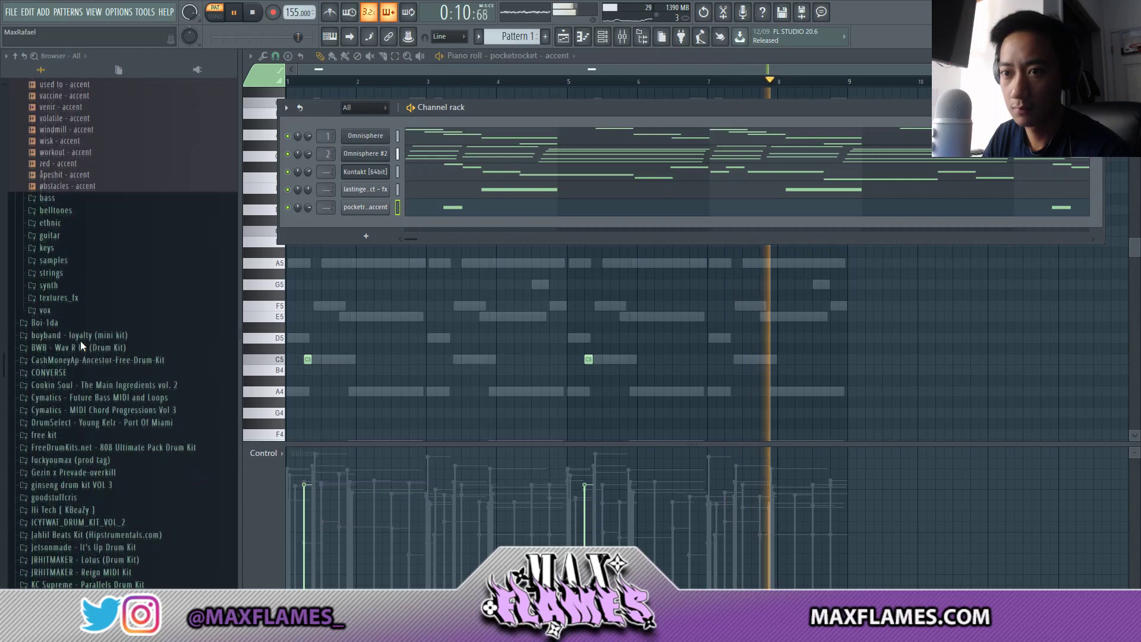
click(59, 288)
scroll(95, 380, down, 5)
scroll(74, 375, up, 10)
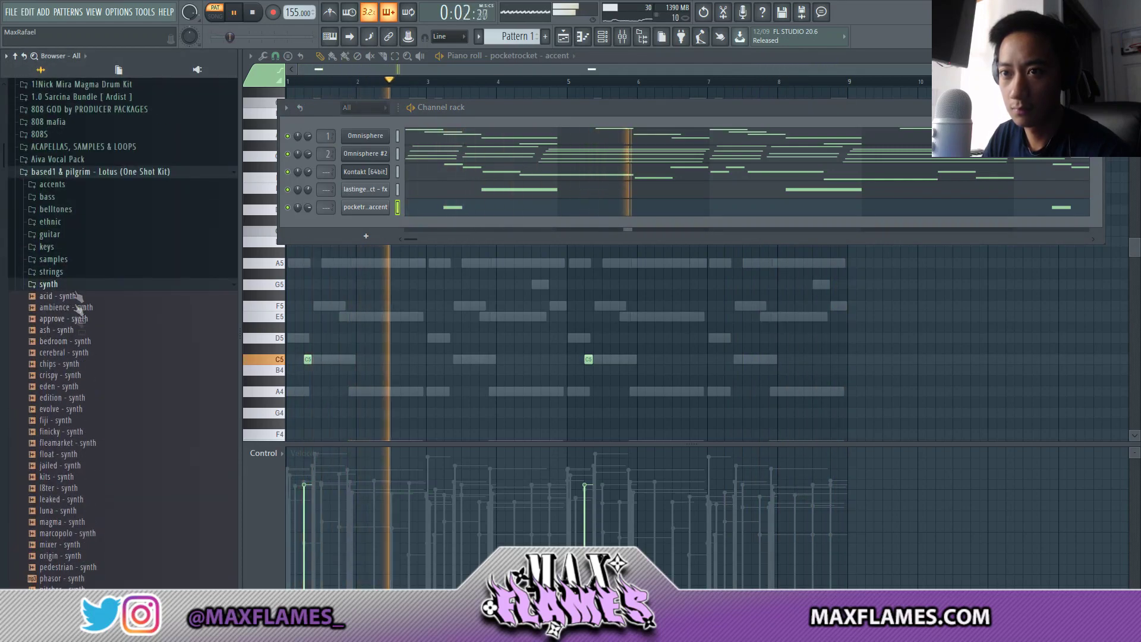
click(73, 272)
scroll(79, 351, down, 2)
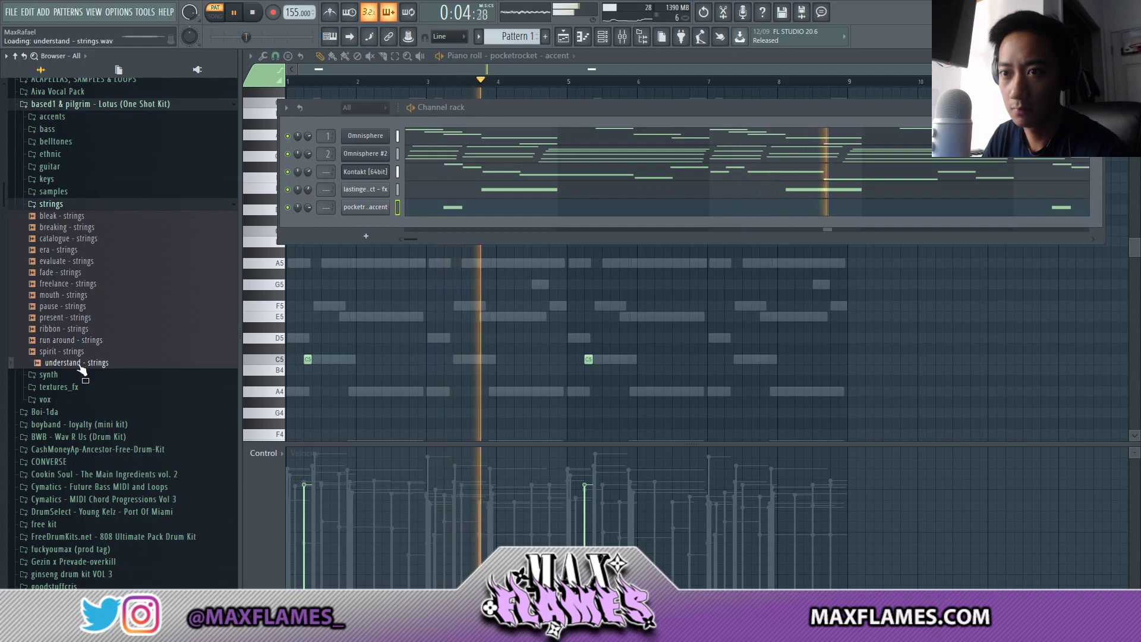
drag(79, 364, 376, 237)
right_click(386, 228)
click(410, 225)
Add a two-bar A4 strings note at bar 1 and a two-bar E4 note at bar 3, auditioning during playback
drag(300, 263, 281, 264)
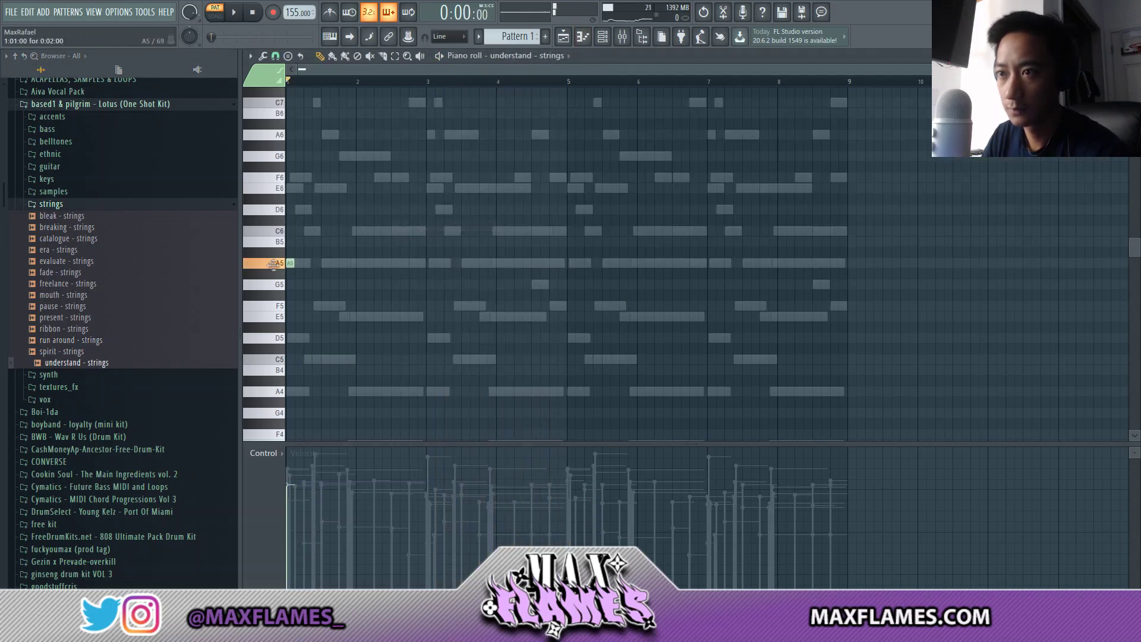
key(space)
drag(294, 263, 383, 265)
key(space)
key(ctrl+Down)
key(space)
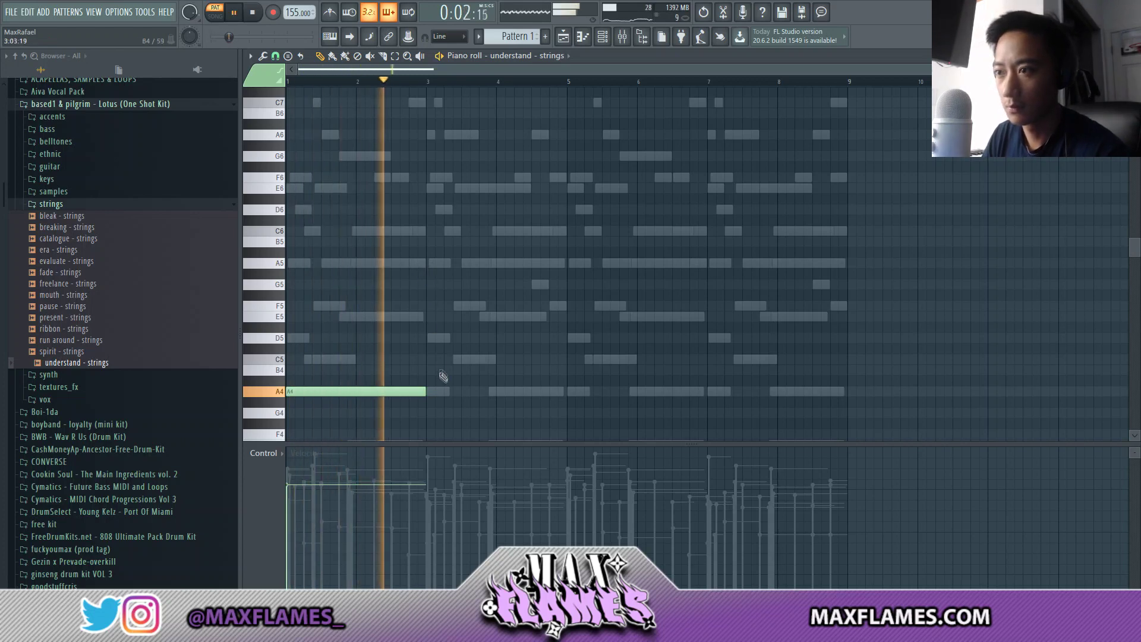
key(space)
scroll(434, 380, down, 4)
click(429, 316)
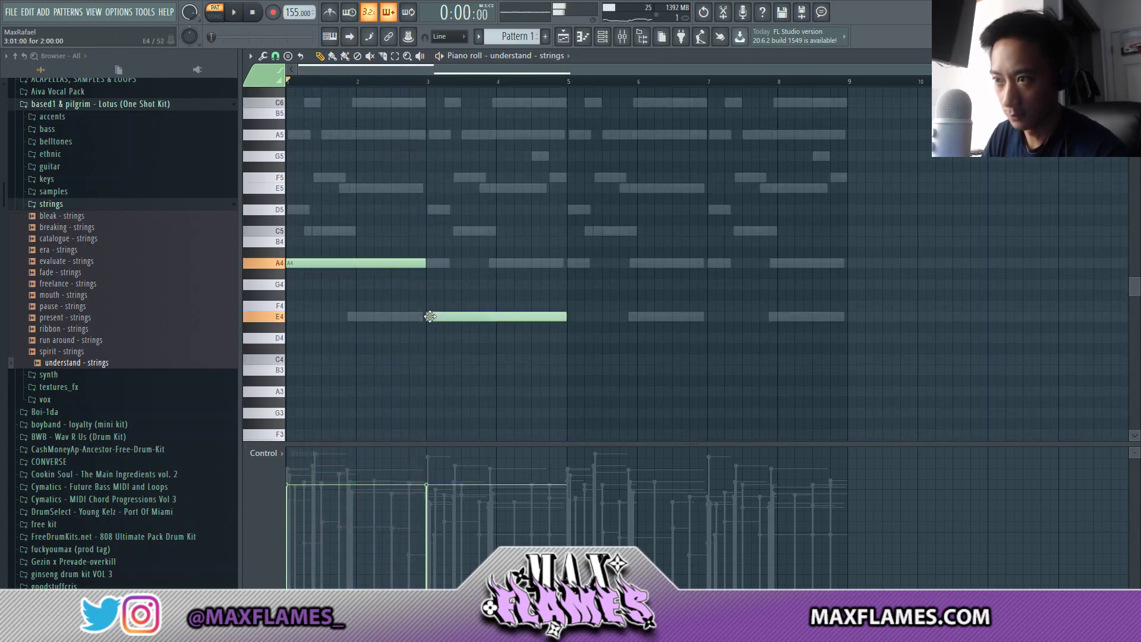
Adjust the understand strings channel's sampler settings while auditioning the pattern
click(603, 37)
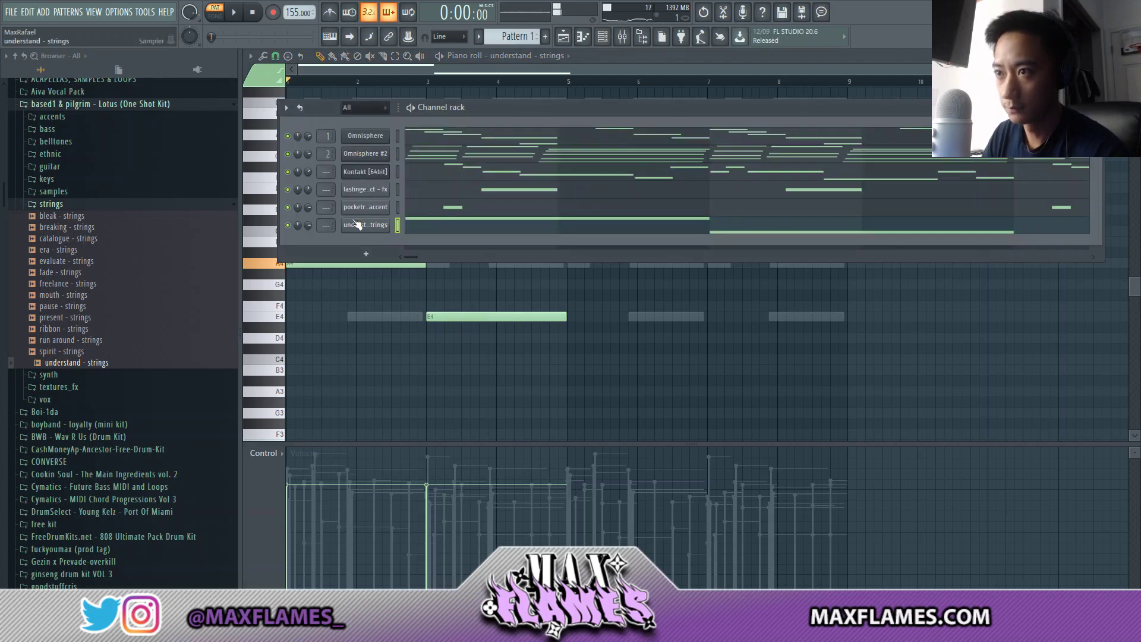
click(361, 225)
click(424, 241)
click(390, 381)
key(space)
click(339, 351)
key(space)
drag(377, 252, 377, 220)
key(space)
Lower the first strings note by an octave to A3 and play the pattern
drag(414, 277, 359, 223)
key(space)
key(ctrl+Down)
key(space)
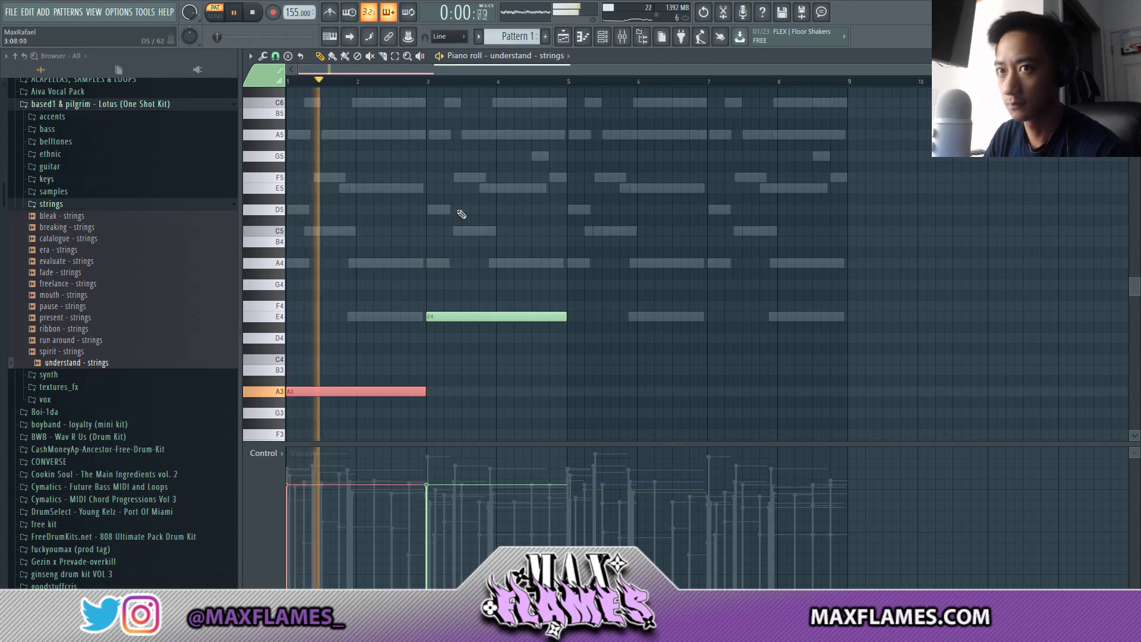
key(ctrl+d)
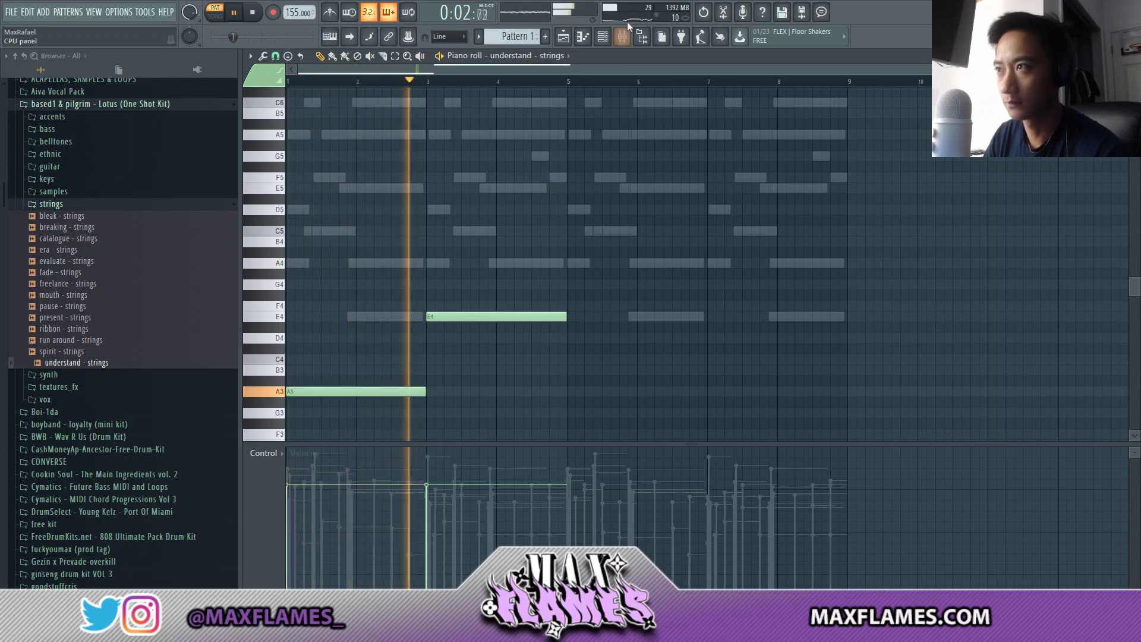
Duplicate both strings notes so the A3 and E4 pair repeats from bar 5 to bar 8
key(ctrl+a)
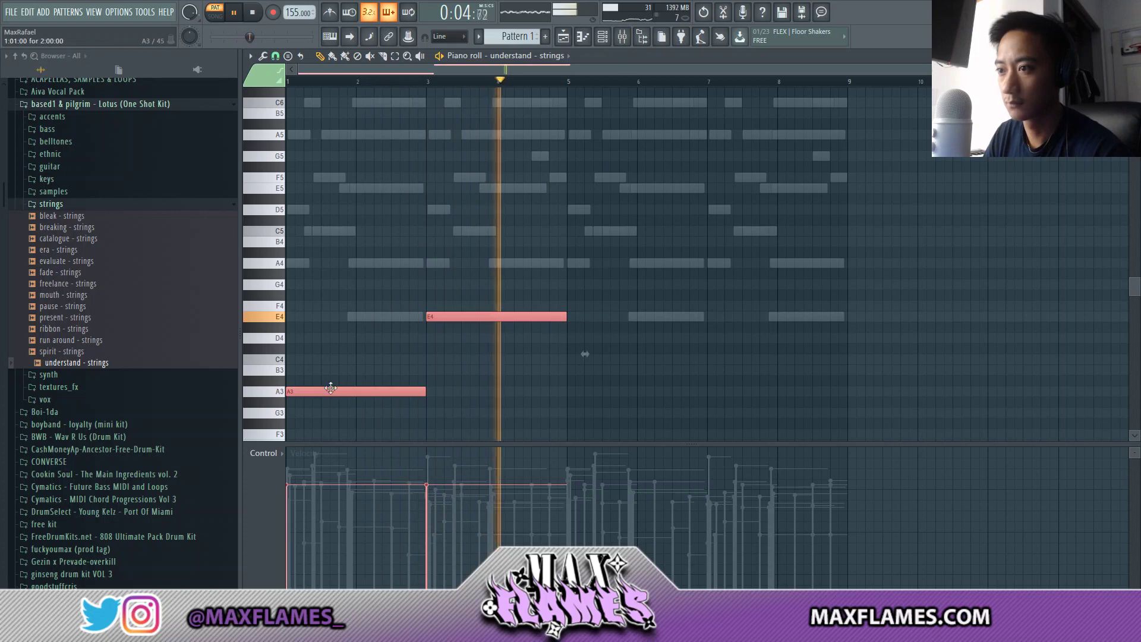
mouse_move(331, 388)
shift+mouse_down()
mouse_move(522, 377)
mouse_move(624, 389)
shift+mouse_up()
key(ctrl+d)
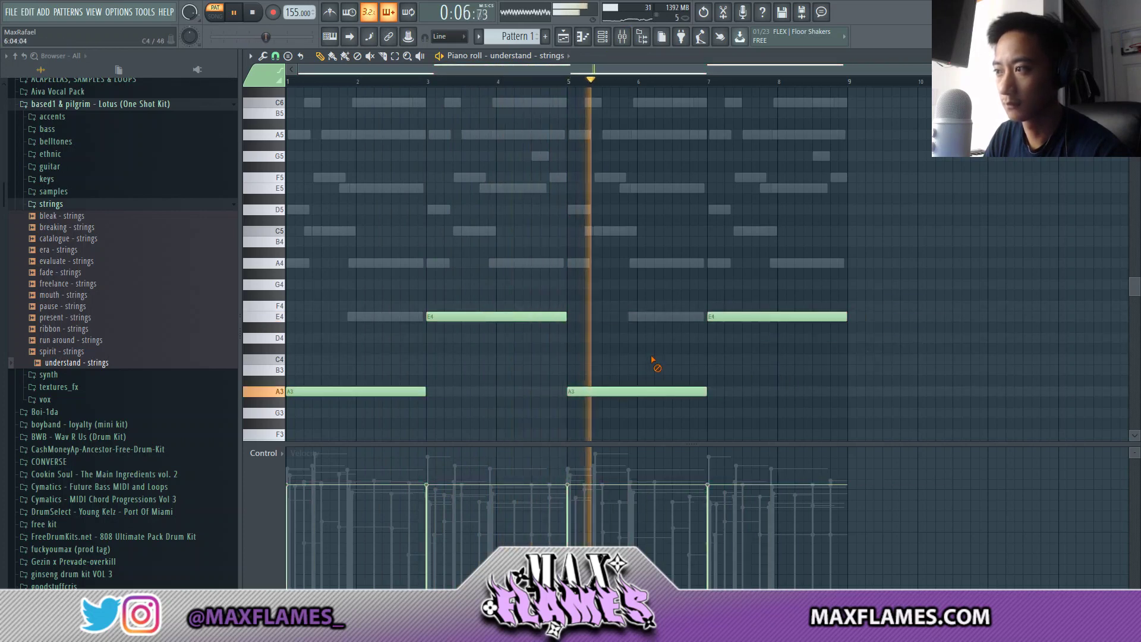
Route the lastingeffect, pocketrocket and understand channels to mixer tracks 6, 7 and 8
key(F6)
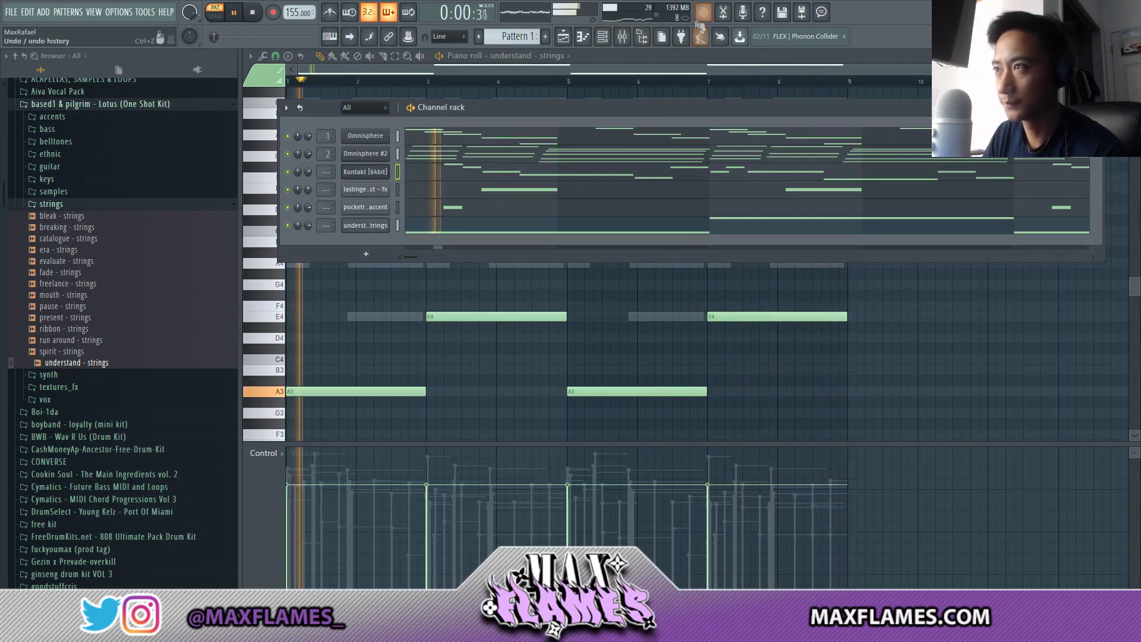
click(623, 37)
right_click(427, 160)
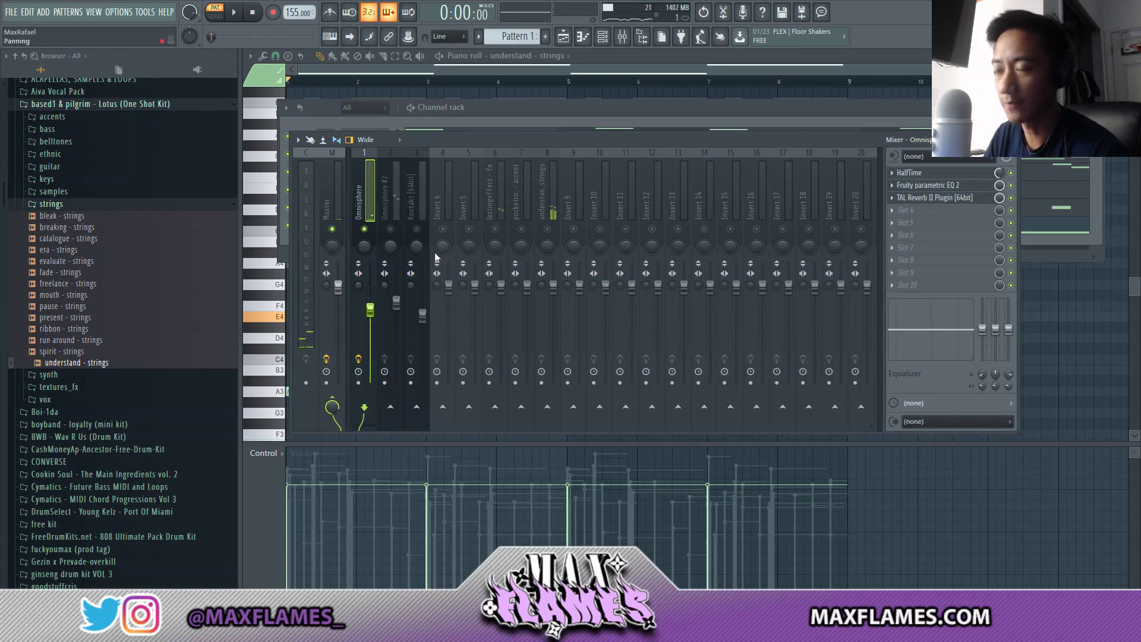
Add Fruity Parametric EQ 2 to the Omnisphere #2 mixer track and cut its low end with band 1
click(396, 202)
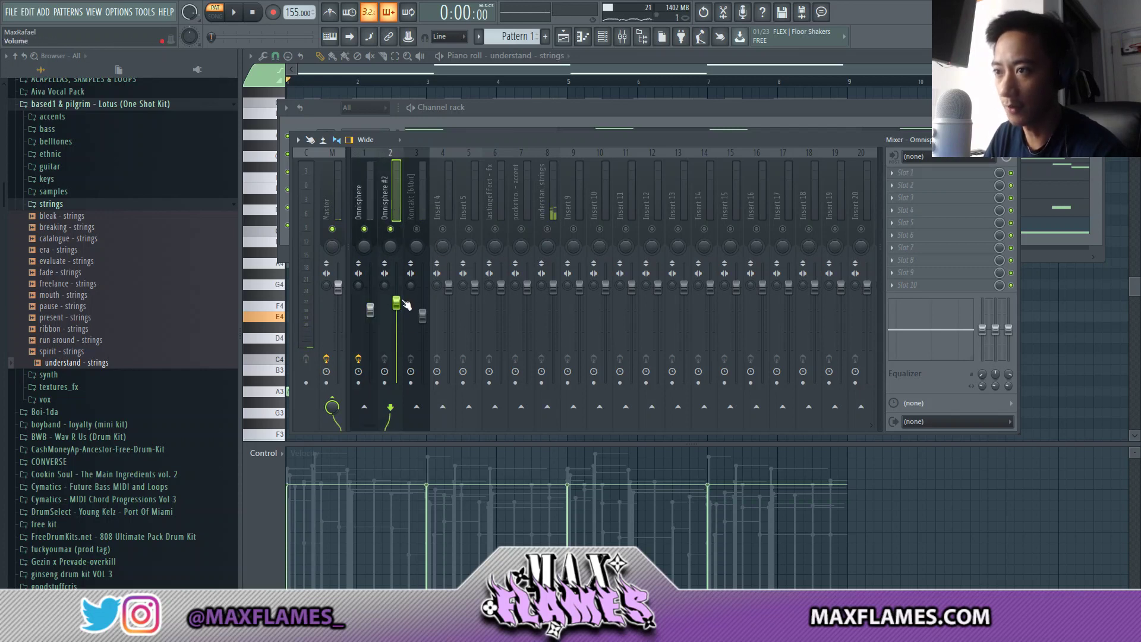
key(space)
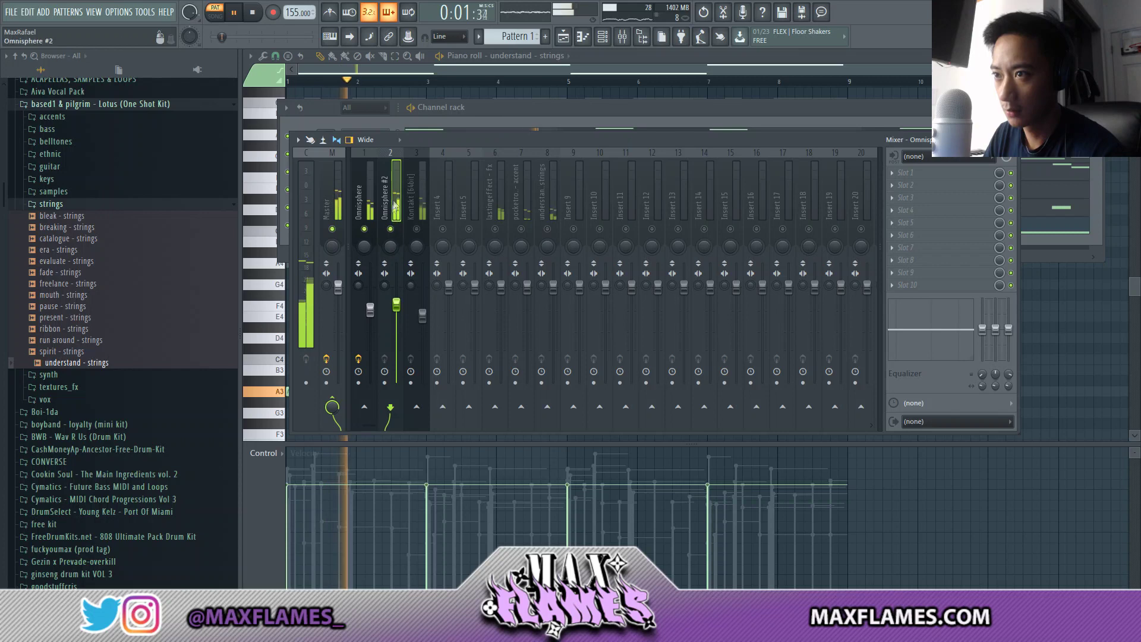
click(912, 172)
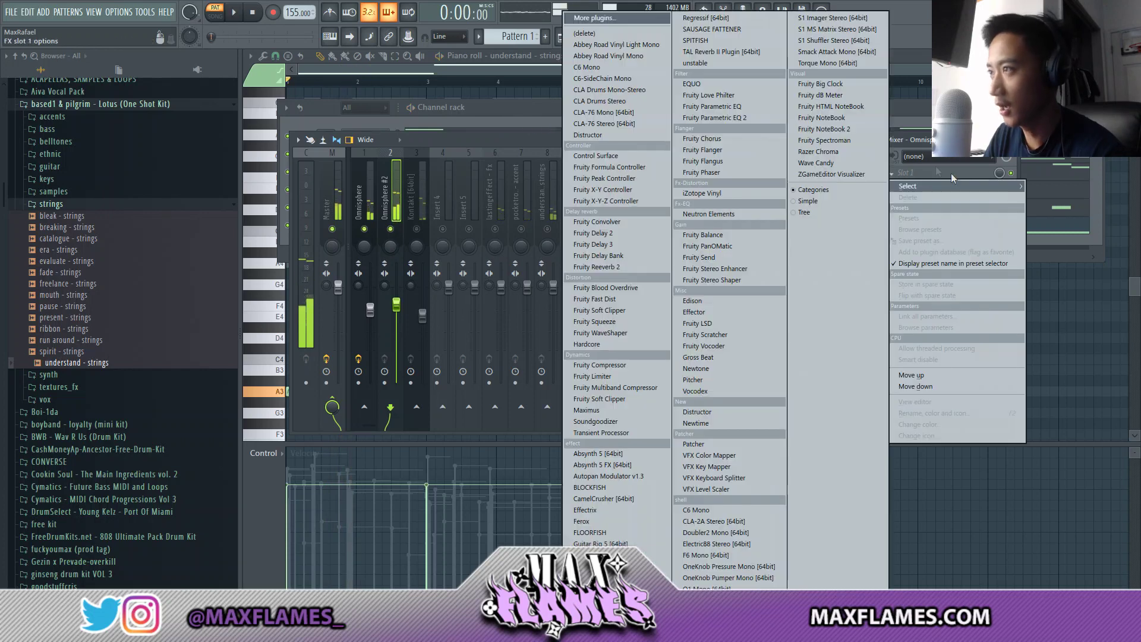
click(719, 117)
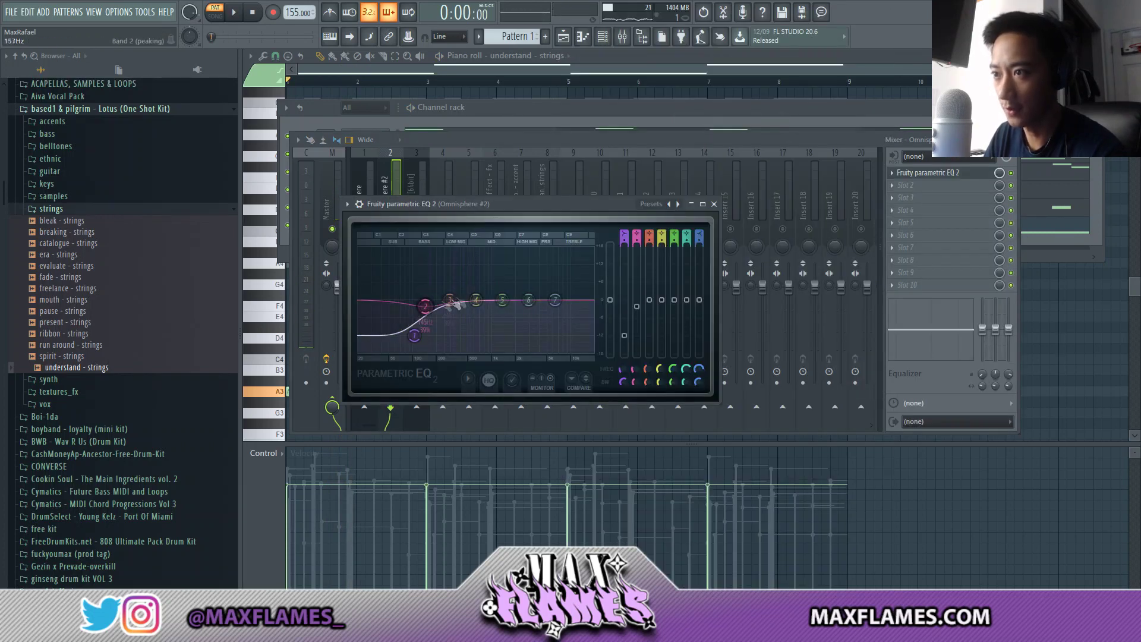
key(space)
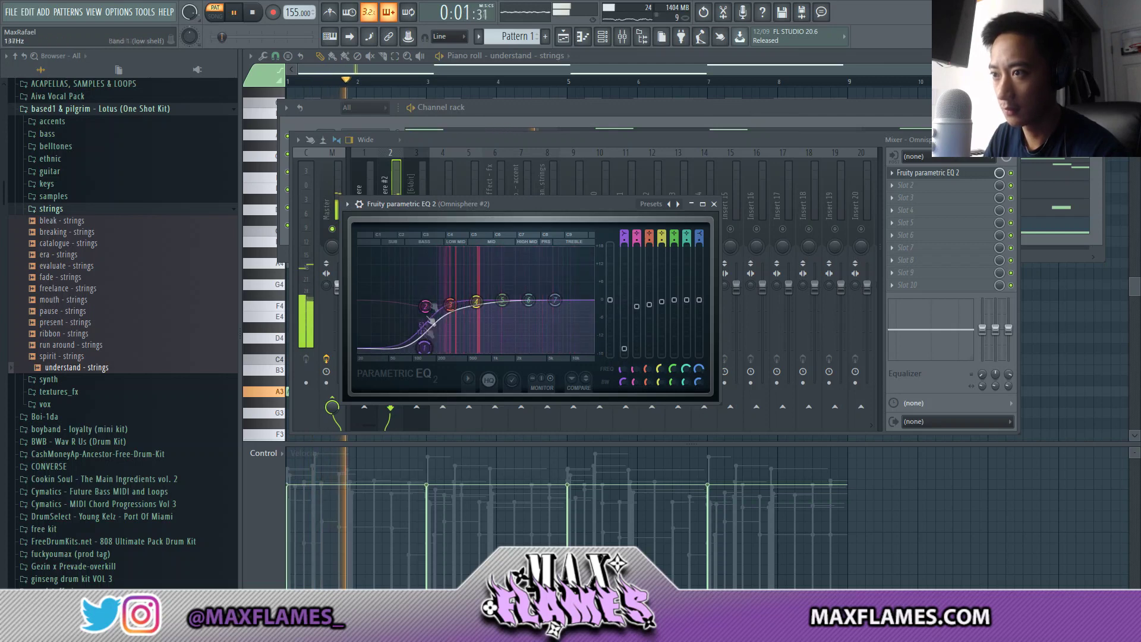
drag(476, 138, 472, 143)
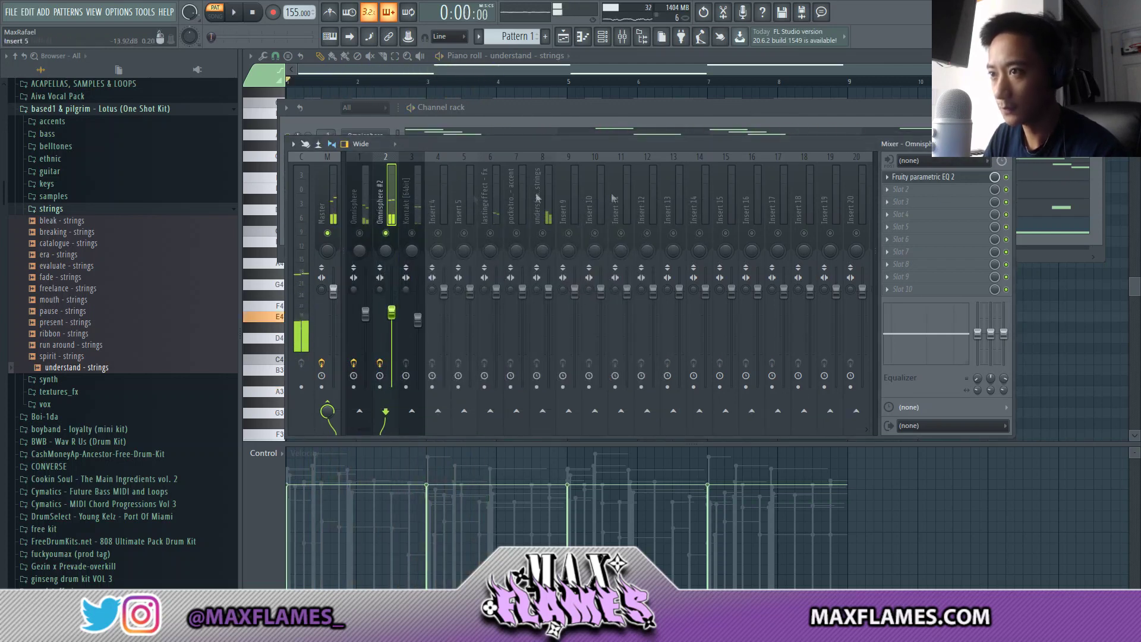
Add RC-20 Retro Color to the Omnisphere #2 track, with noise at 19 % and noise type Vinyl 2
click(923, 189)
click(606, 563)
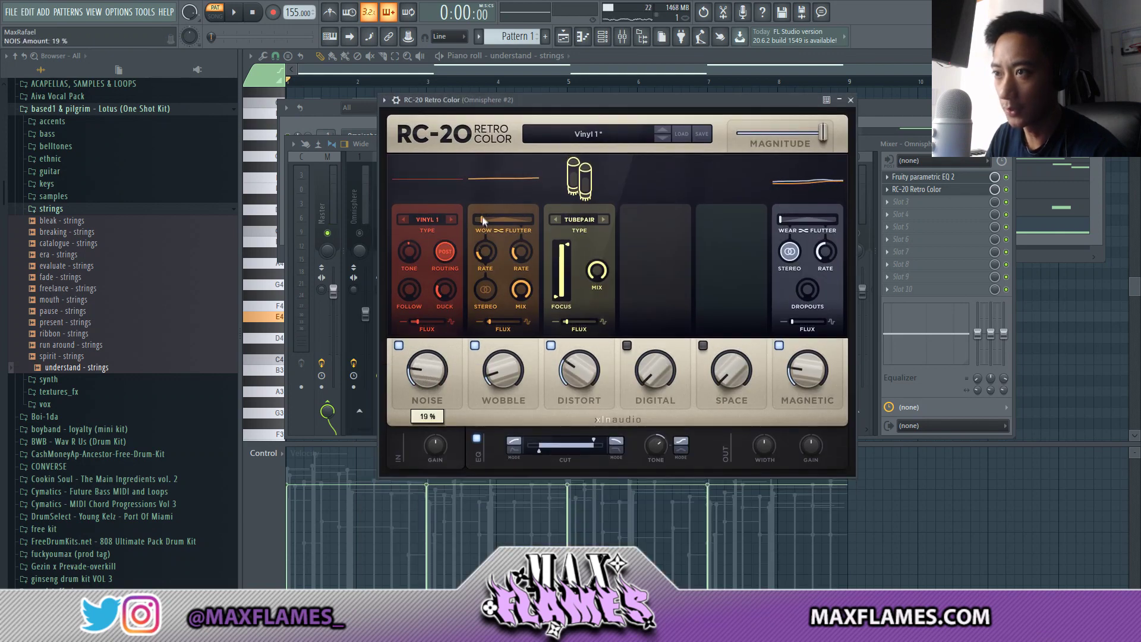
click(452, 220)
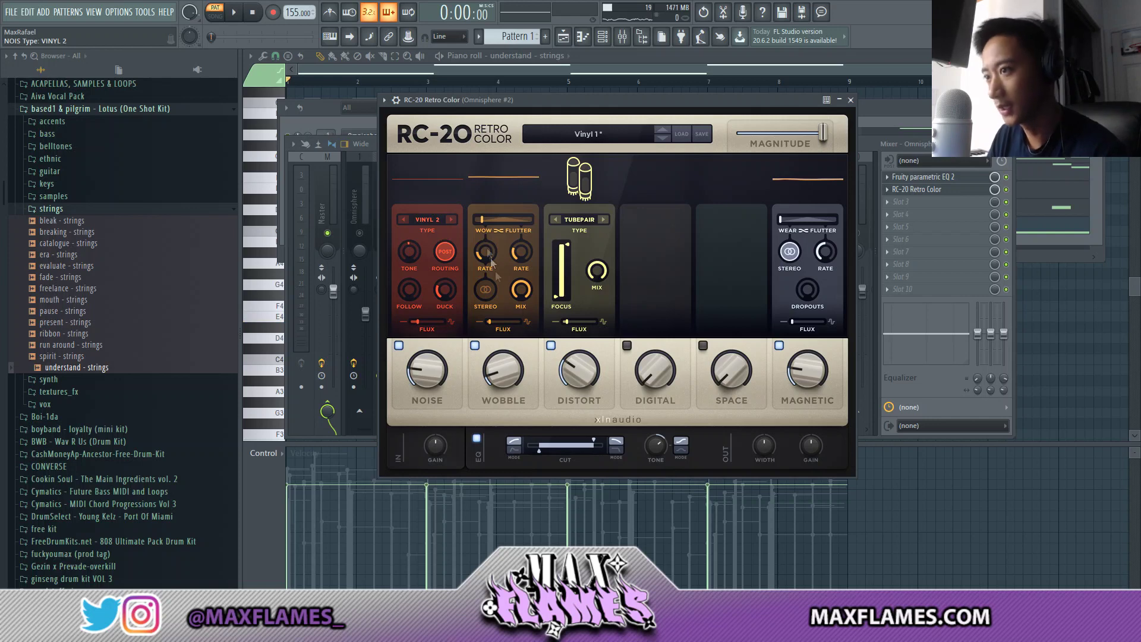
Set RC-20's wobble mix to 71 % and distort amount to 11 %, and play the pattern
drag(503, 378, 503, 364)
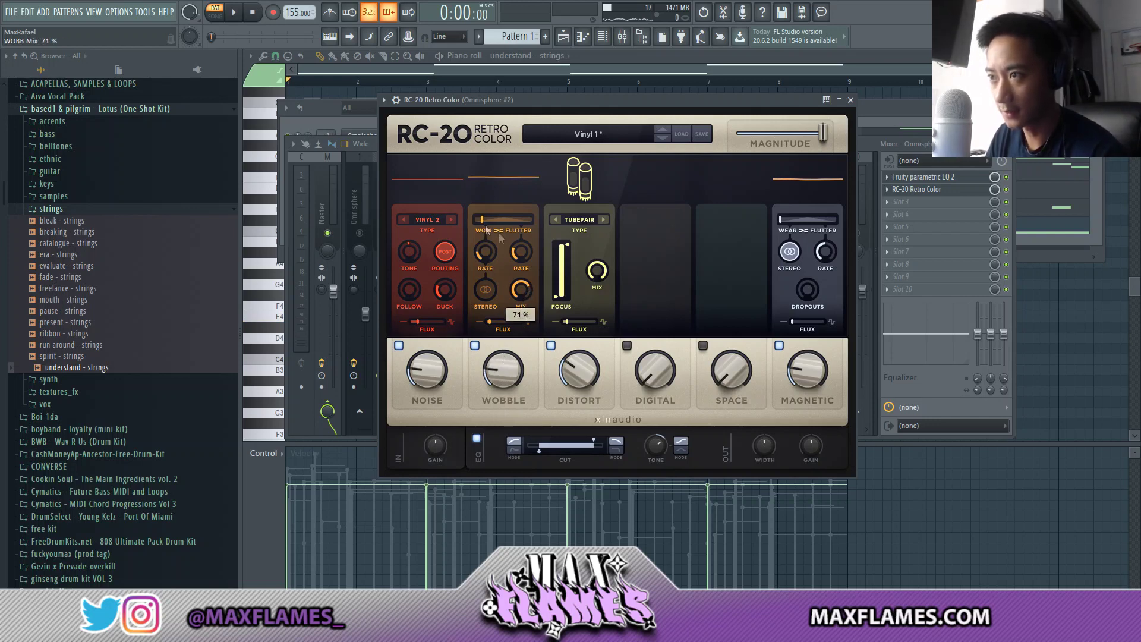
drag(580, 370, 579, 379)
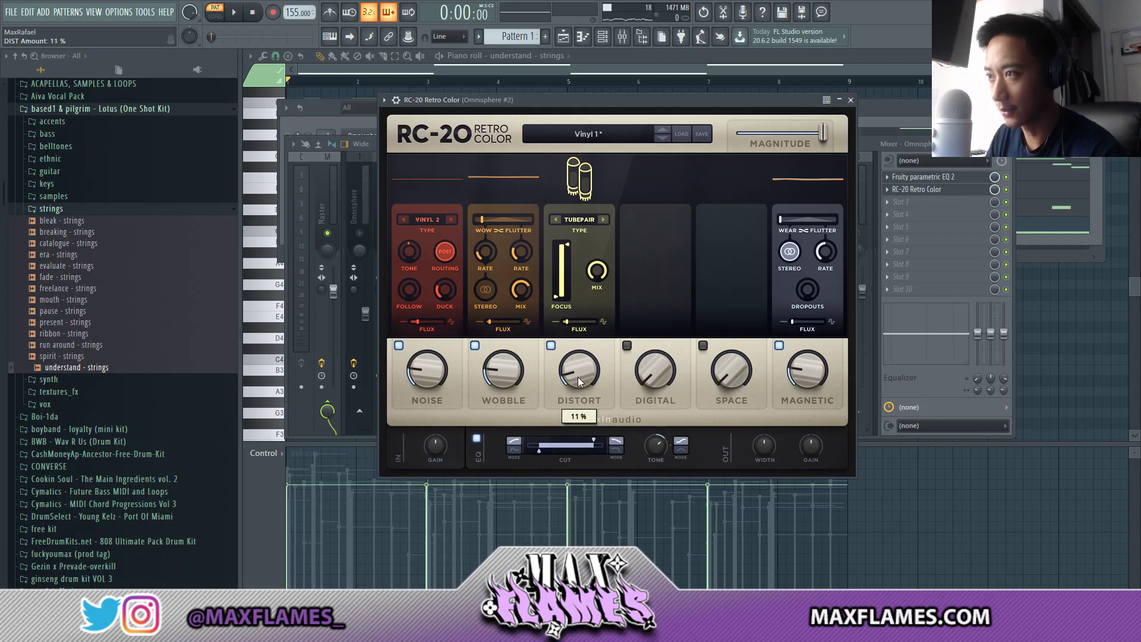
key(space)
Unmute the other mixer tracks and balance the Omnisphere #2 and Kontakt volumes during playback
click(880, 145)
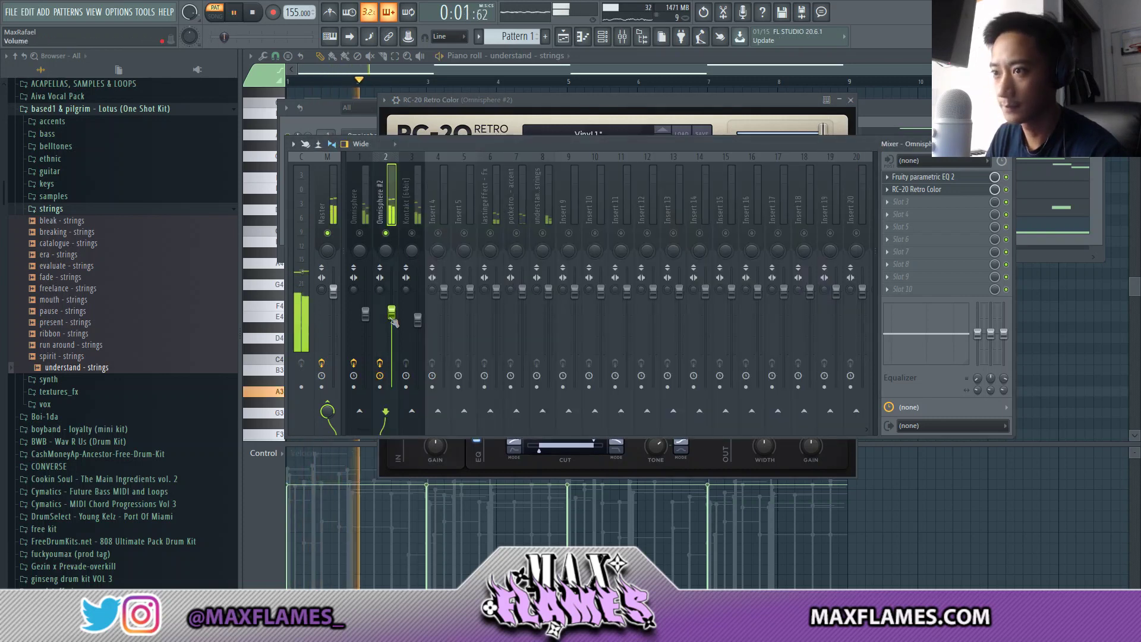
click(359, 233)
click(421, 294)
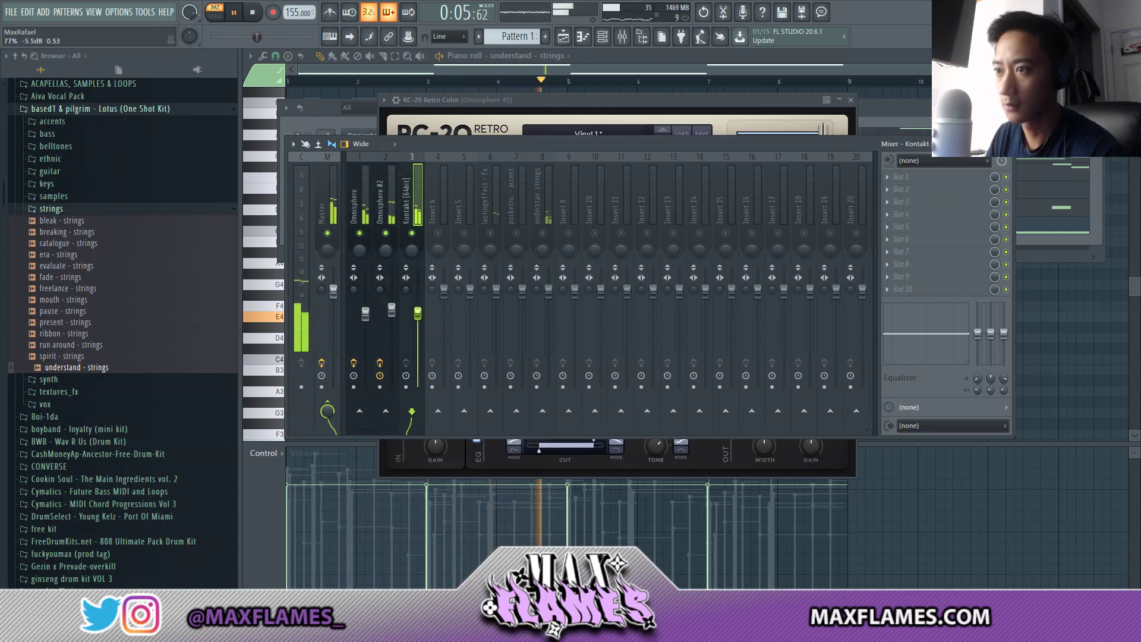
drag(426, 319, 426, 325)
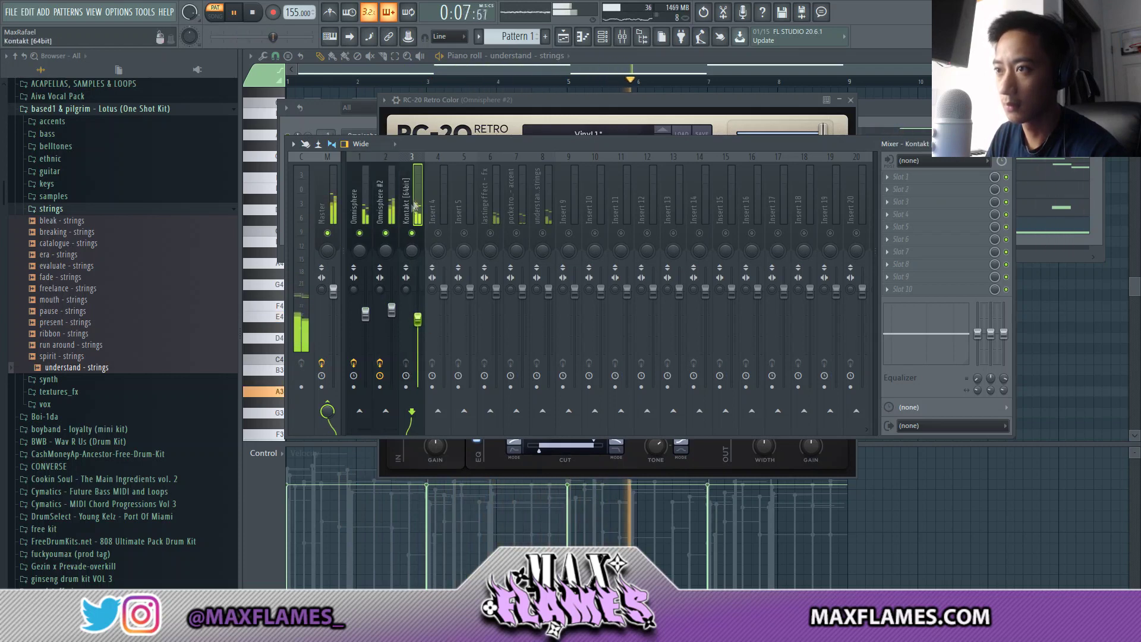
Add TAL Reverb II to the Kontakt mixer track and lower the volumes of the three one-shot tracks
click(925, 189)
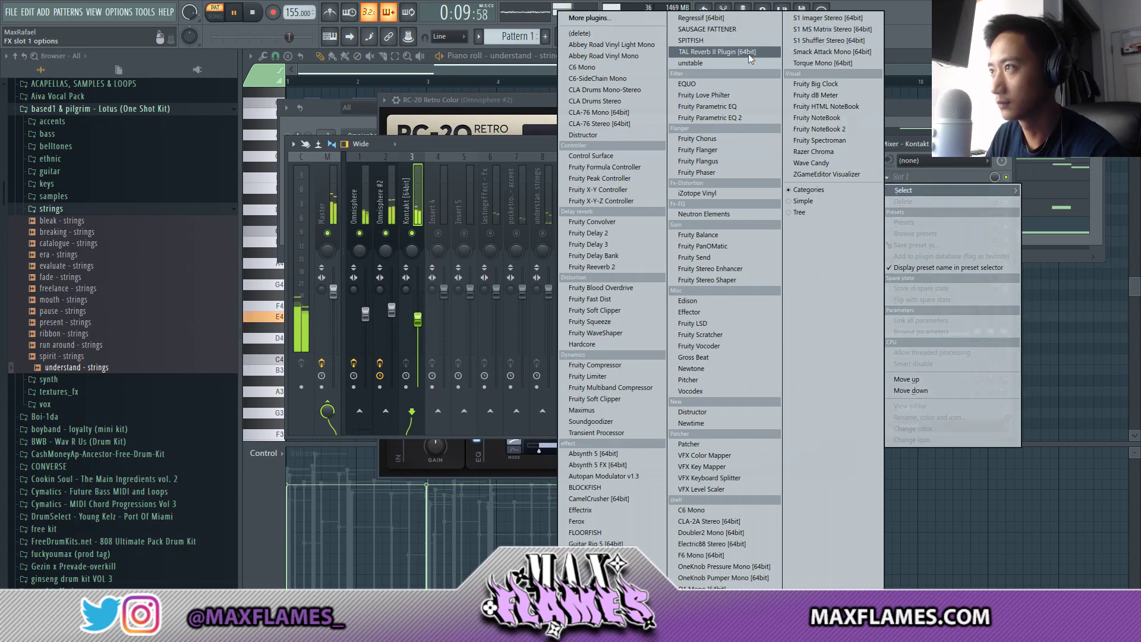
click(712, 59)
drag(548, 205, 583, 231)
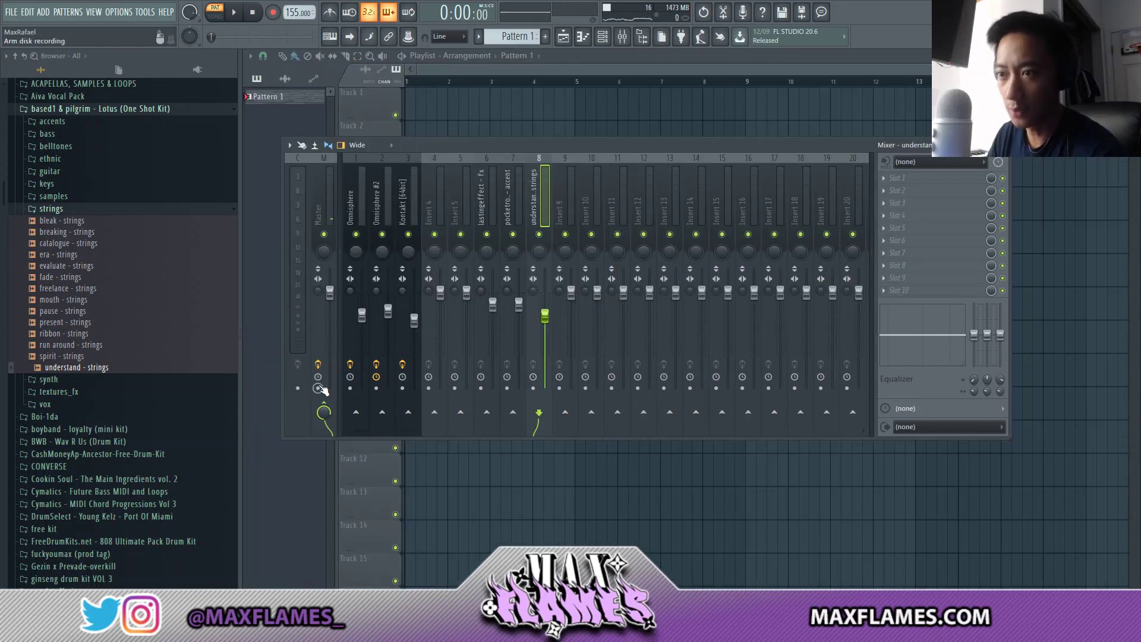
Arm the Master track for disk recording, place Pattern 1 at bar 1 of Track 1 and render it to audio
click(319, 388)
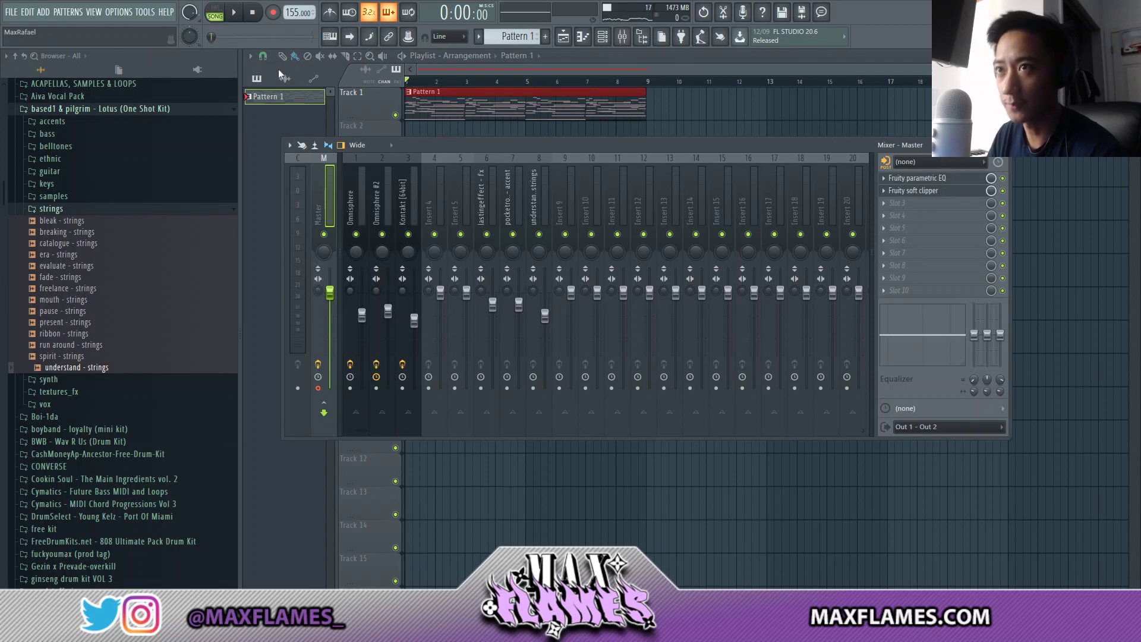
click(300, 149)
mouse_move(357, 170)
click(470, 184)
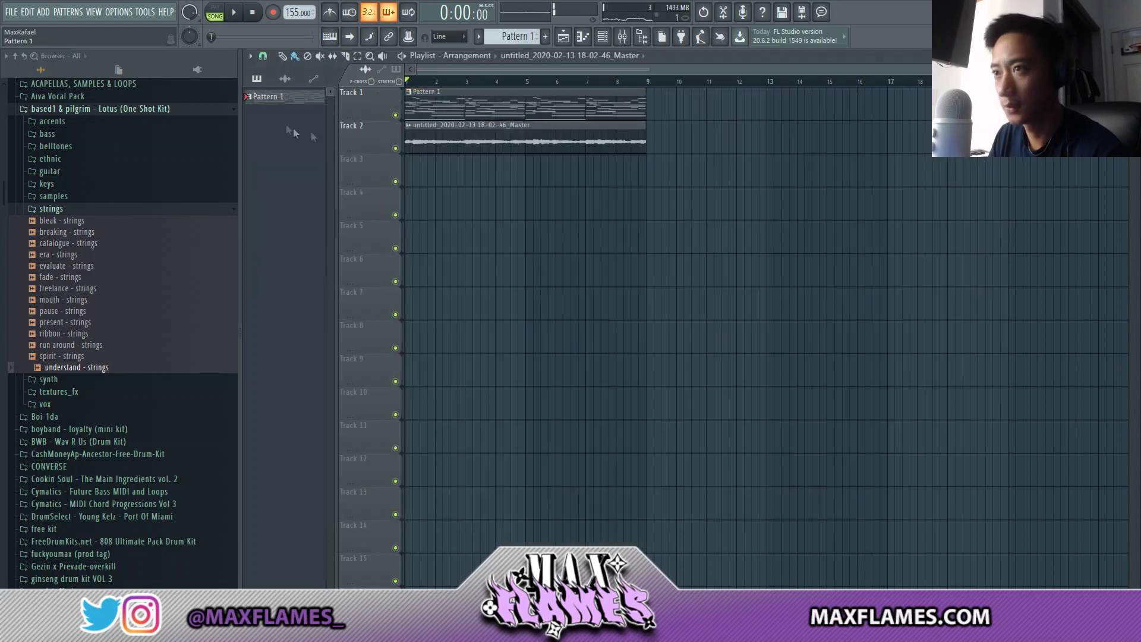
Solo Track 2 and set the rendered audio clip's pitch to -800 cents in Resample mode
right_click(395, 148)
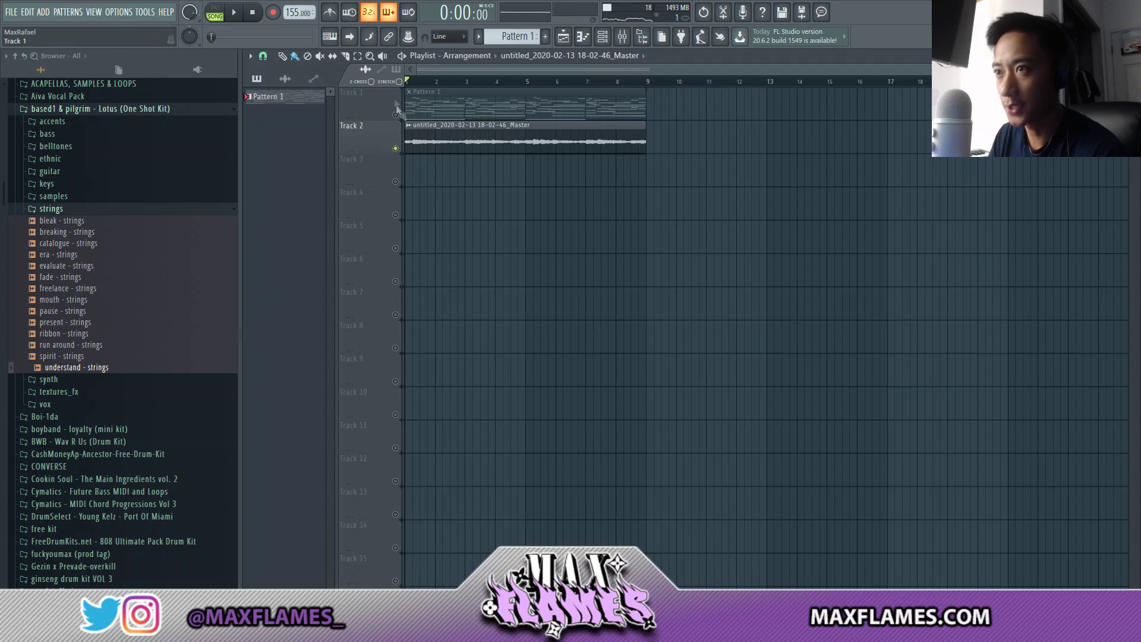
double_click(471, 143)
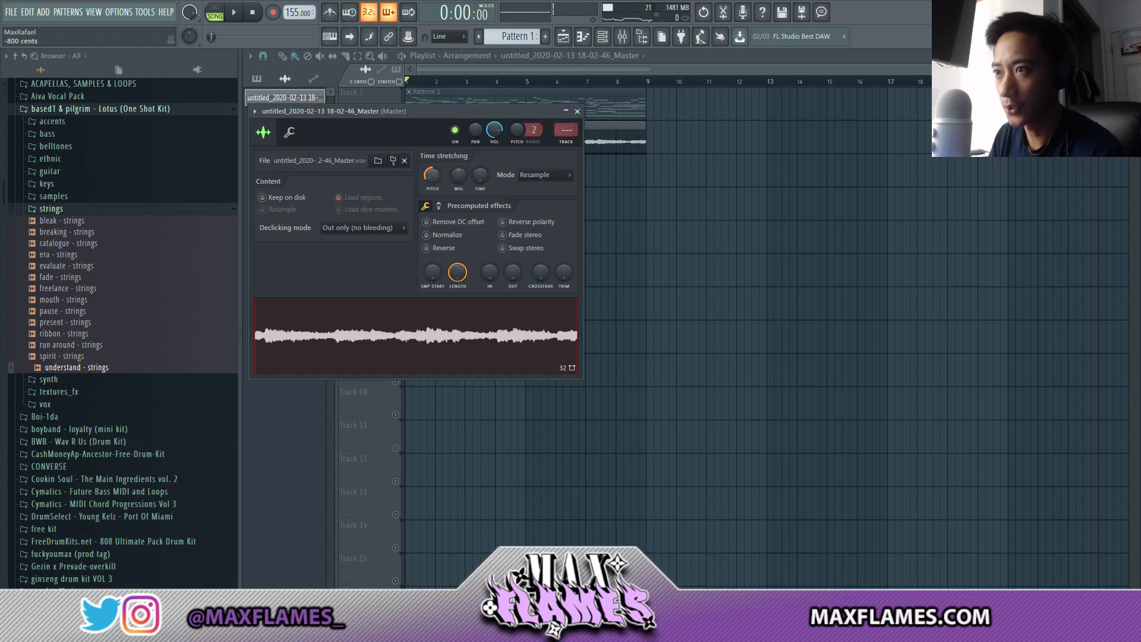
right_click(665, 178)
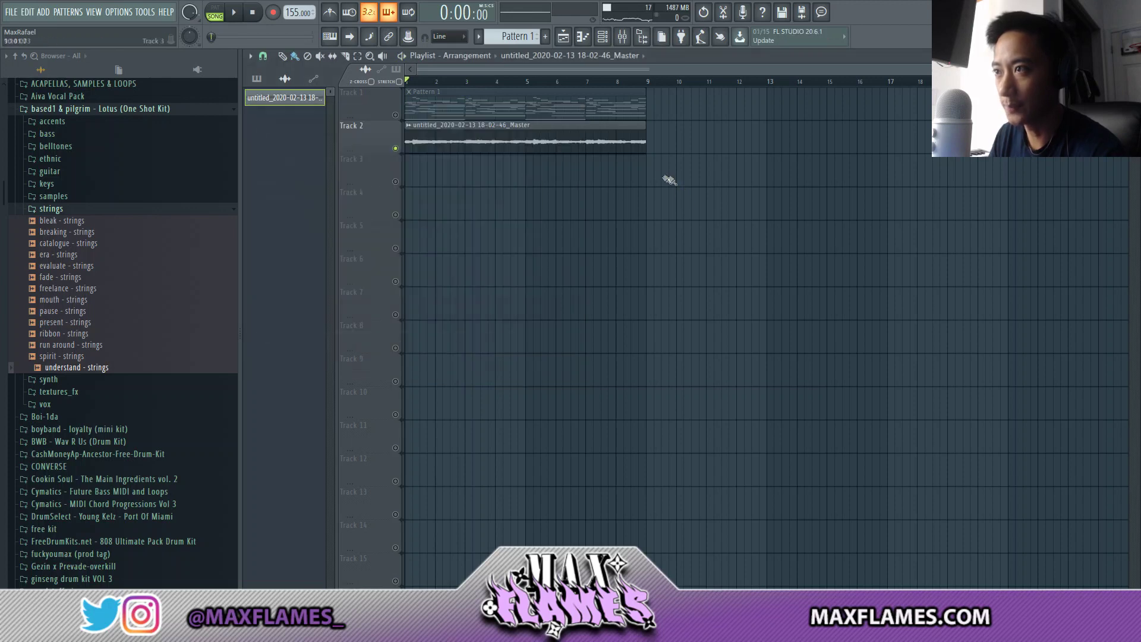
Add a unique copy of the rendered audio clip at bar 1 of Track 3 and unmute that track
click(620, 194)
click(651, 276)
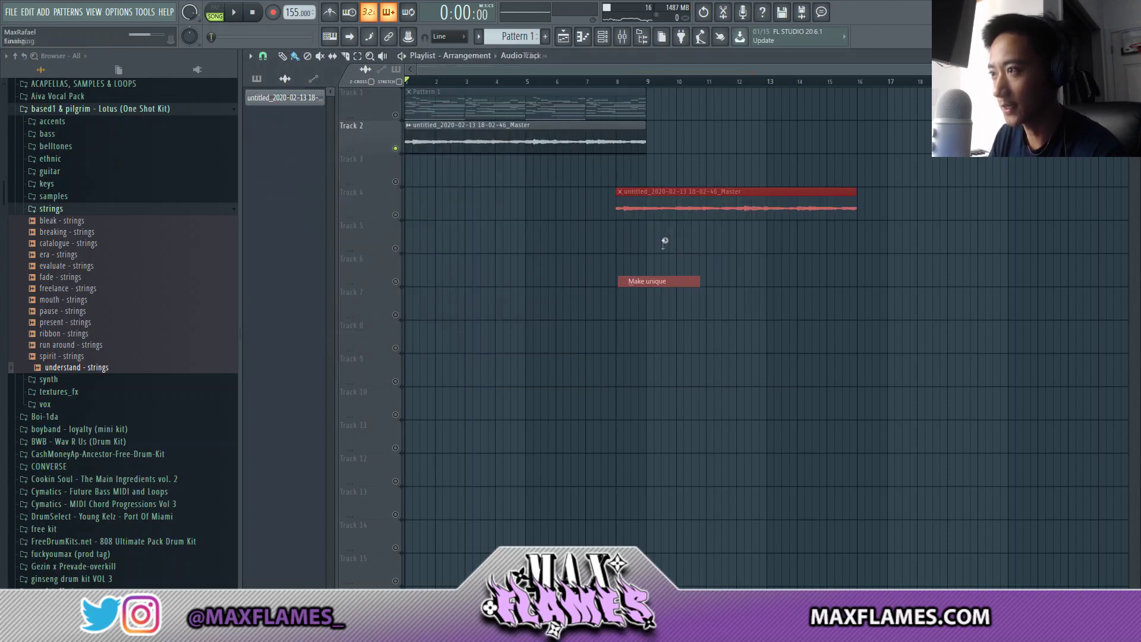
drag(680, 196, 442, 157)
click(395, 182)
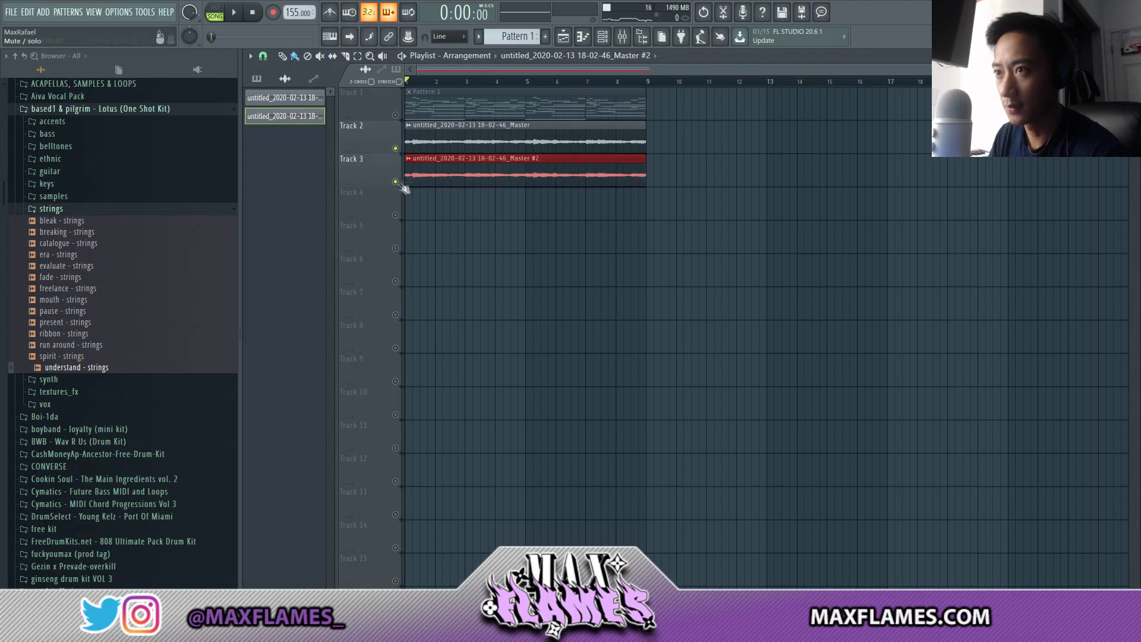
Move the unique-copy audio clip on Track 3 to bar 9 and start playback of the arrangement
double_click(489, 161)
click(472, 206)
click(593, 127)
drag(470, 172, 715, 174)
key(space)
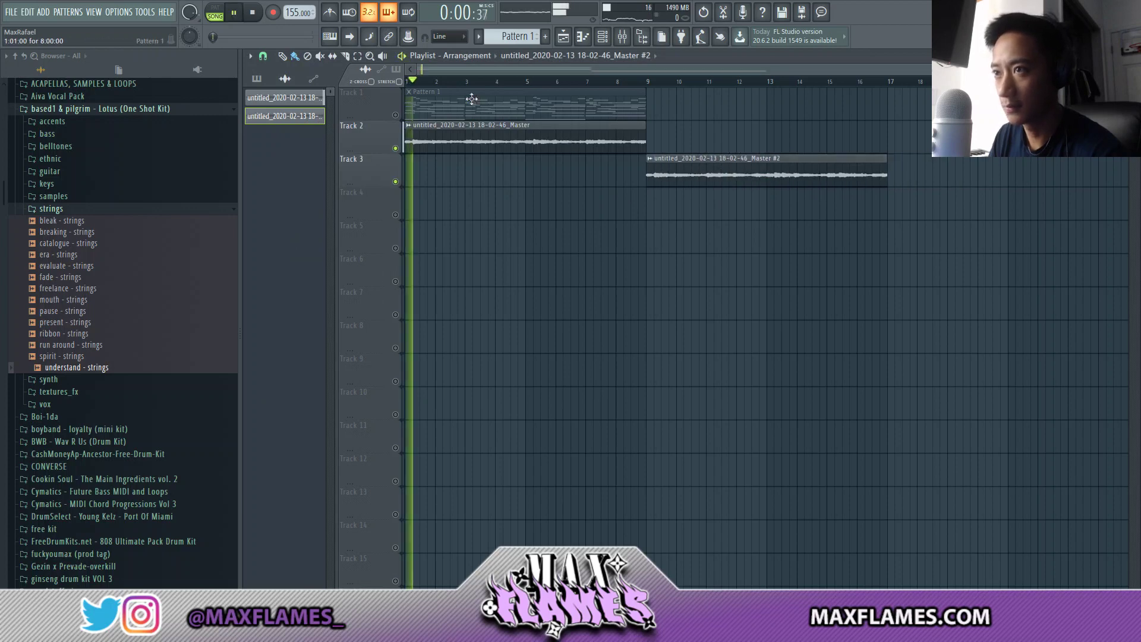
Swap the two clips' tracks, putting the original Master clip on Track 3 at bar 1 and the copy on Track 2 at bar 9
drag(545, 146, 545, 176)
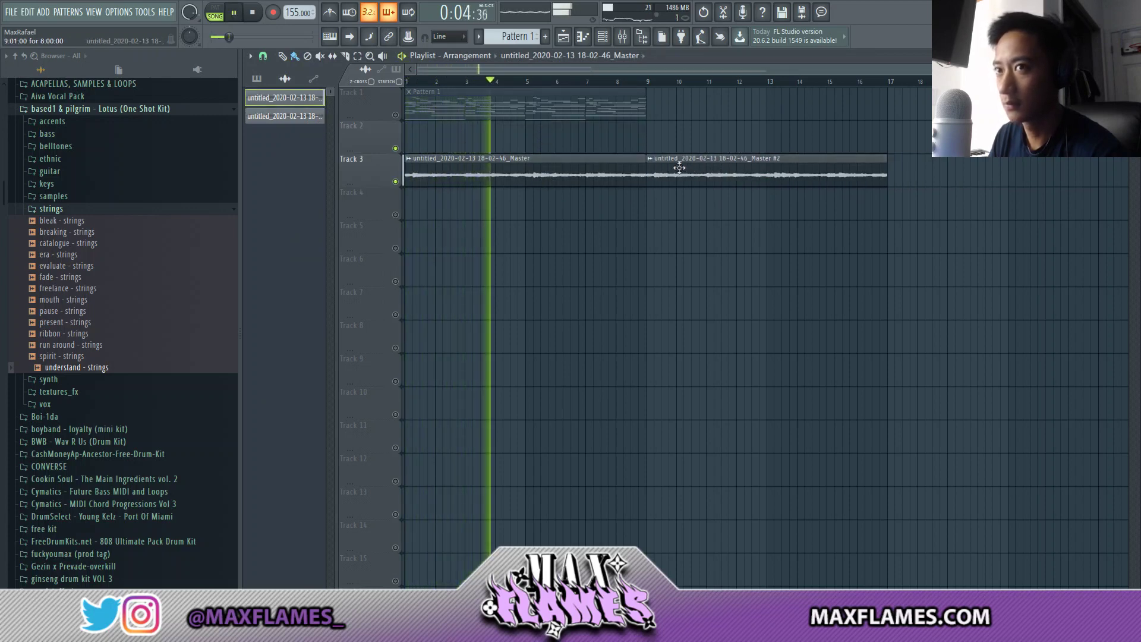
scroll(672, 170, down, 1)
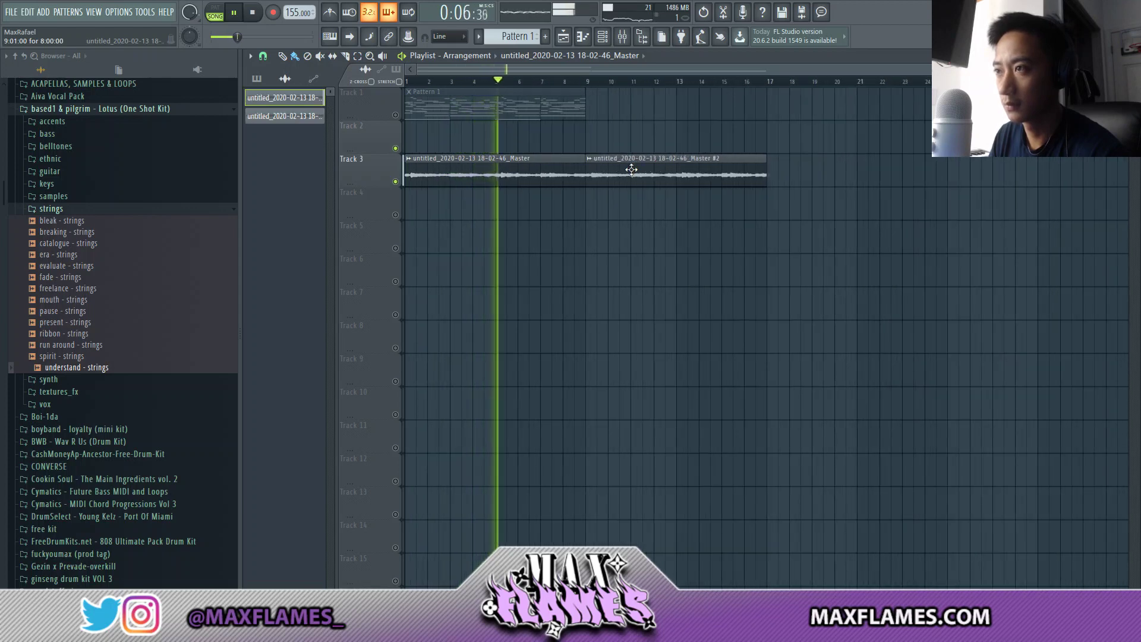
drag(634, 169, 635, 125)
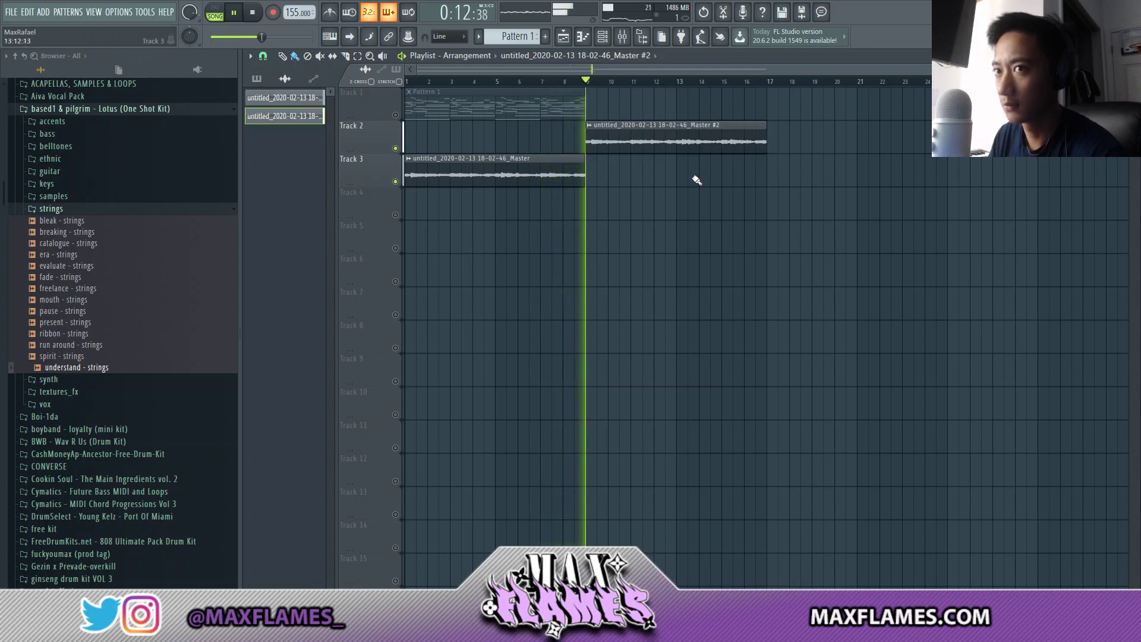
Stop playback and reorder the clips so the Master #2 clip starts at bar 1 of Track 2 and the original at bar 9 of Track 3
key(space)
drag(548, 172, 718, 179)
drag(644, 133, 390, 120)
drag(678, 175, 645, 175)
scroll(630, 153, up, 3)
scroll(595, 131, down, 4)
scroll(484, 93, up, 2)
scroll(529, 96, down, 2)
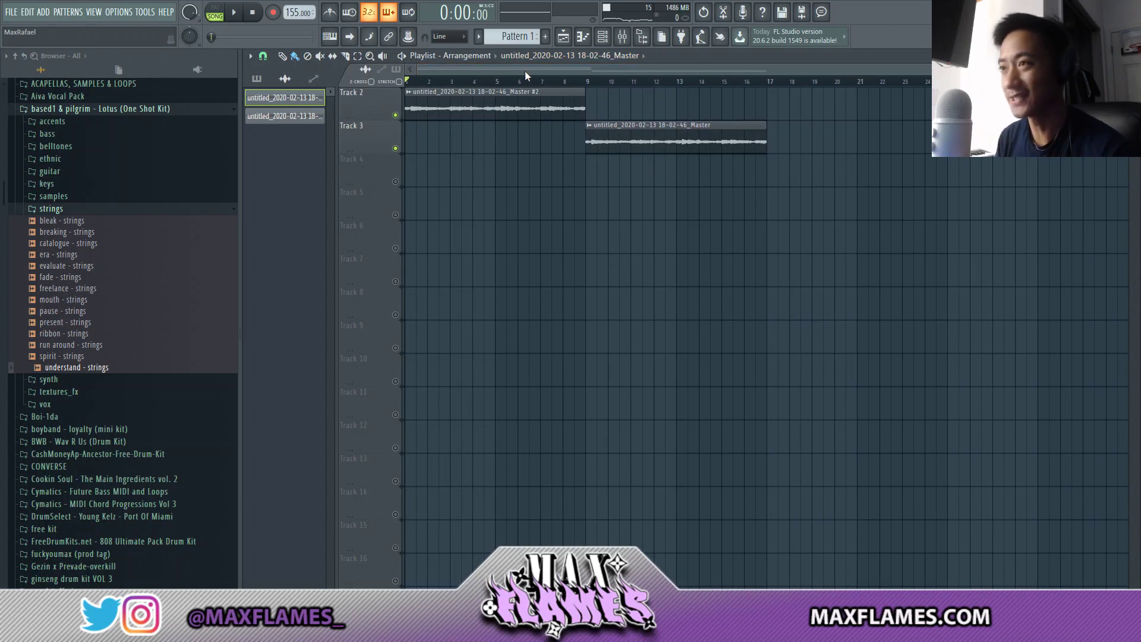
Close the RC-20 Retro Color window, add a copy of the original Master clip at bar 1 of Track 3 and play the arrangement
scroll(555, 78, up, 3)
drag(552, 72, 429, 74)
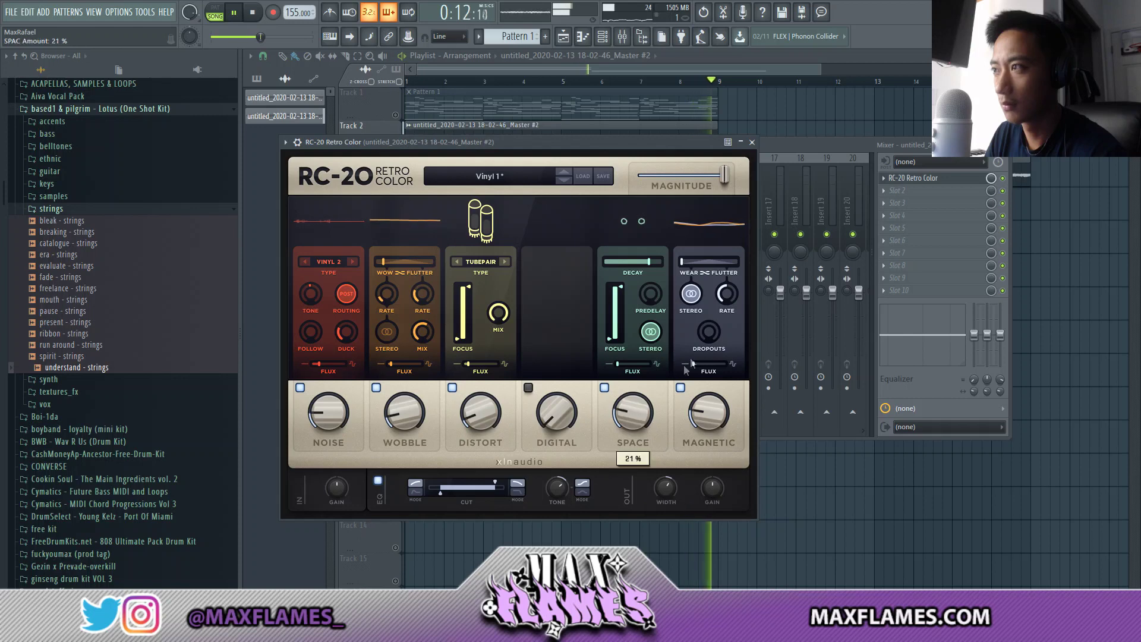
click(785, 123)
scroll(743, 223, down, 2)
key(space)
drag(703, 166, 507, 167)
key(space)
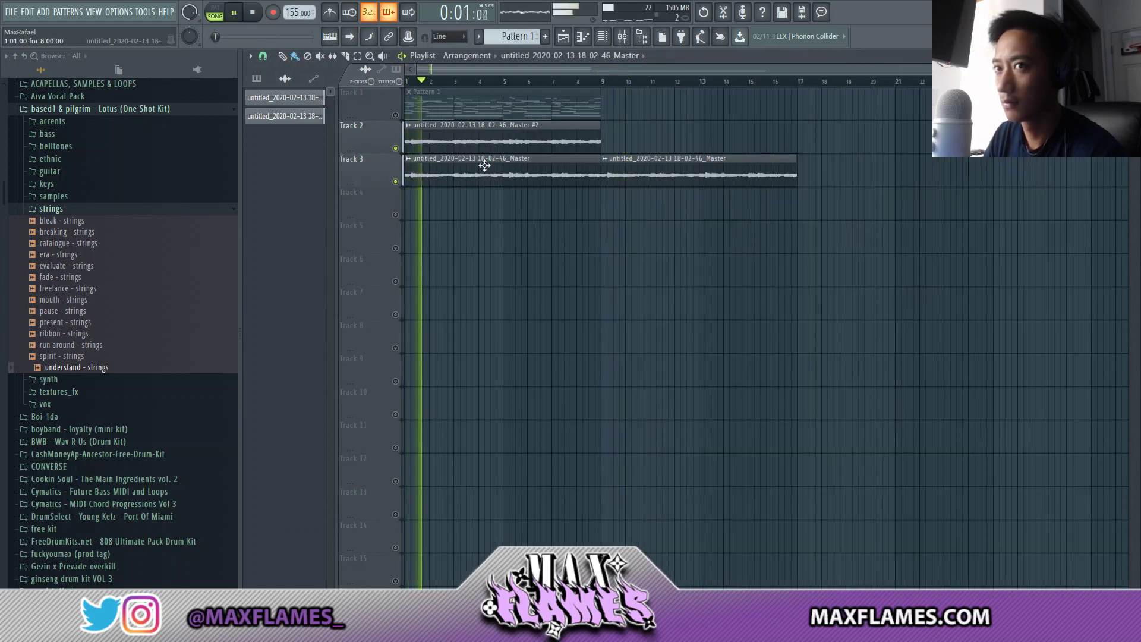
Remove the Master #2 clip and line up both original Master clips on Track 2 at bars 1 and 9
click(580, 137)
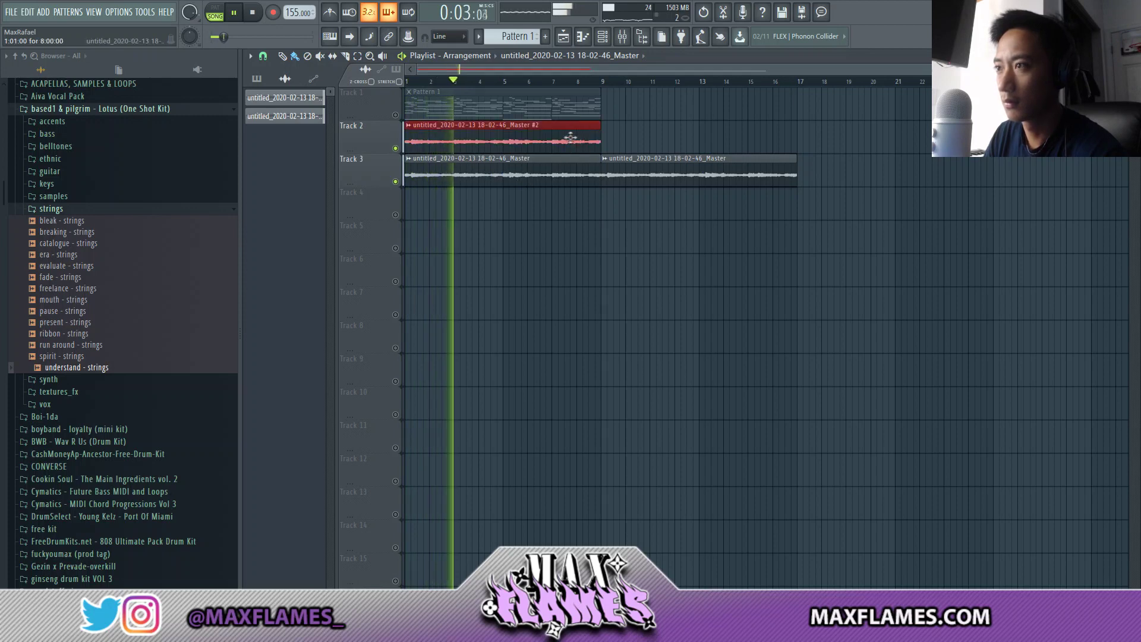
ctrl+click(723, 232)
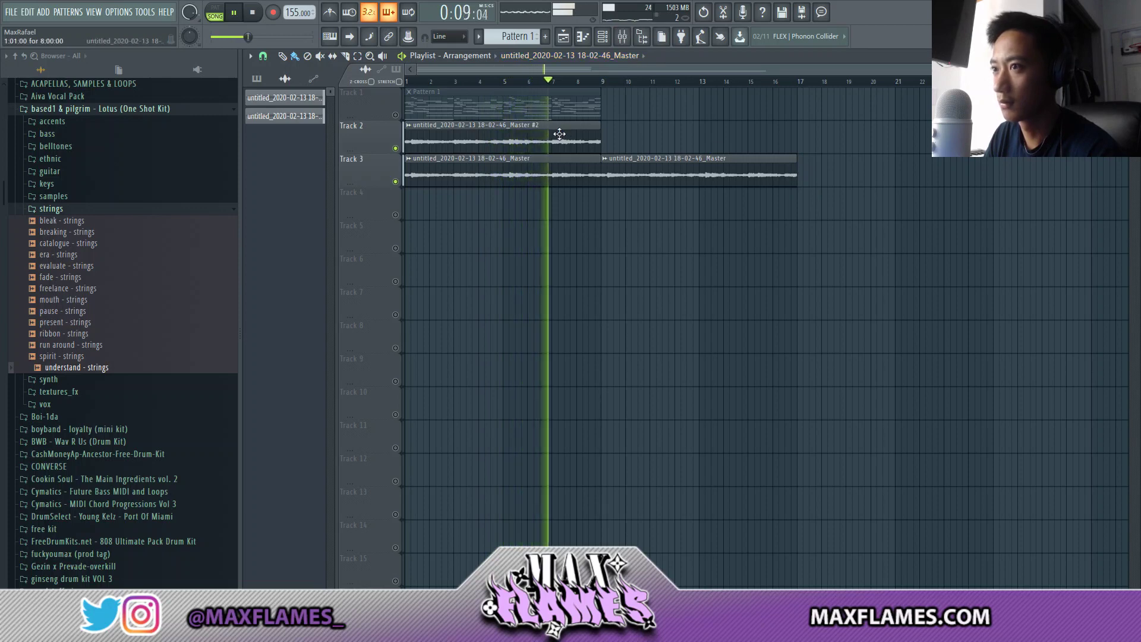
key(space)
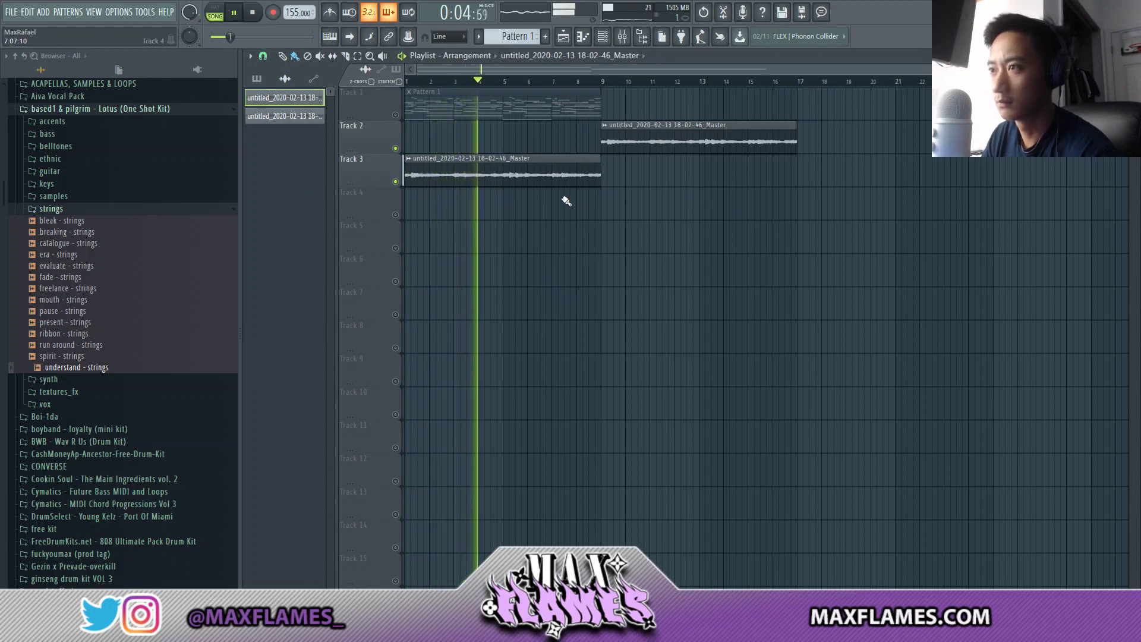
scroll(600, 167, down, 1)
drag(635, 145, 531, 138)
click(521, 178)
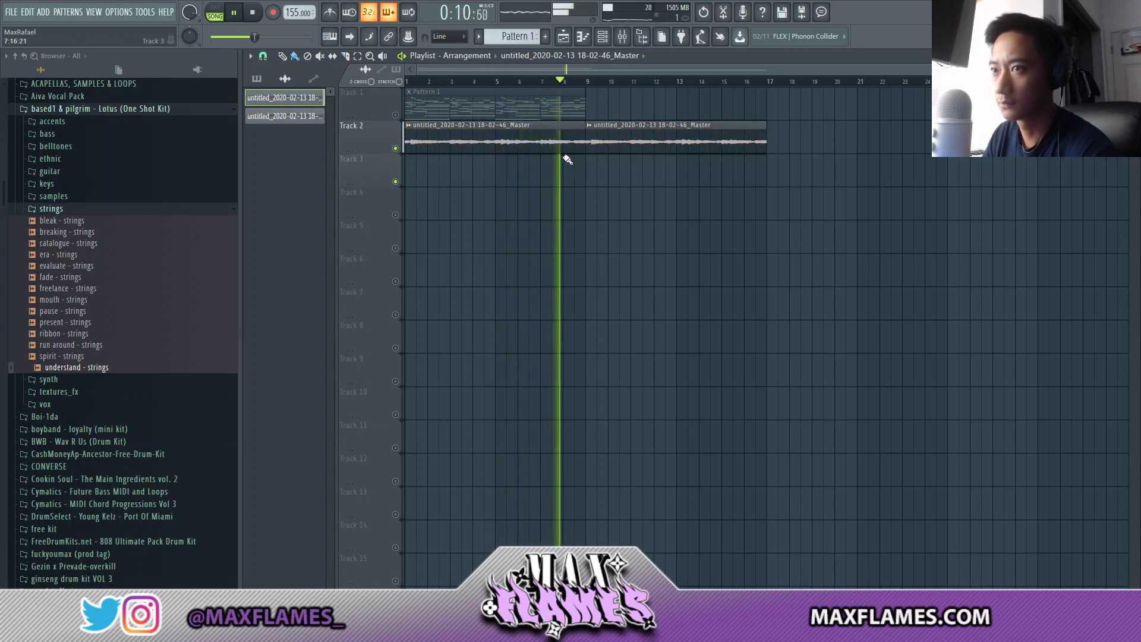
key(space)
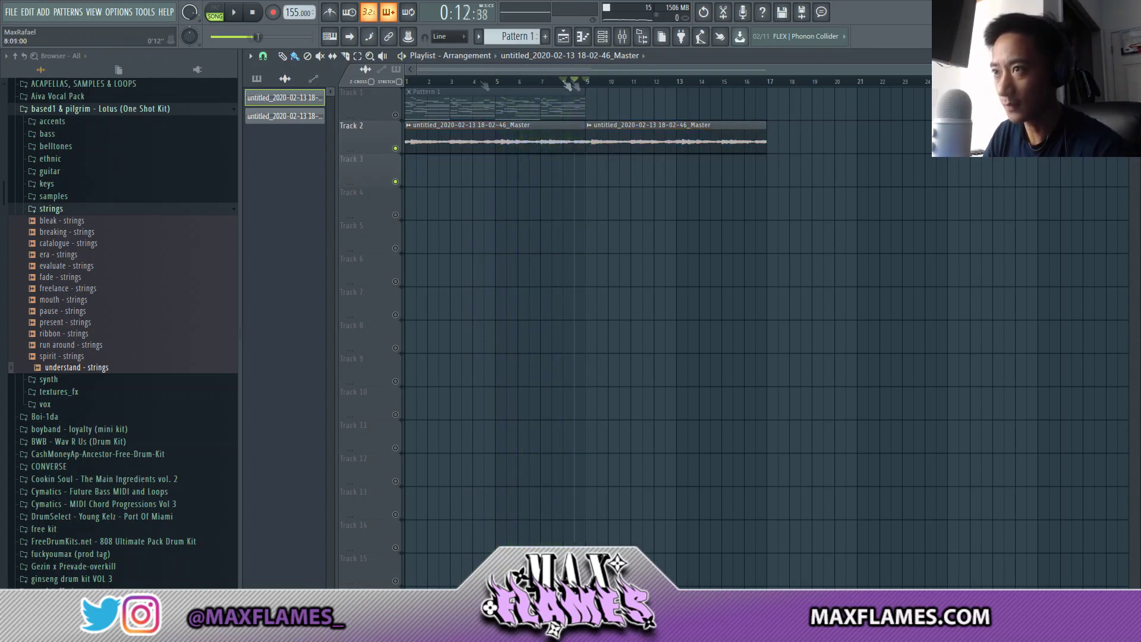